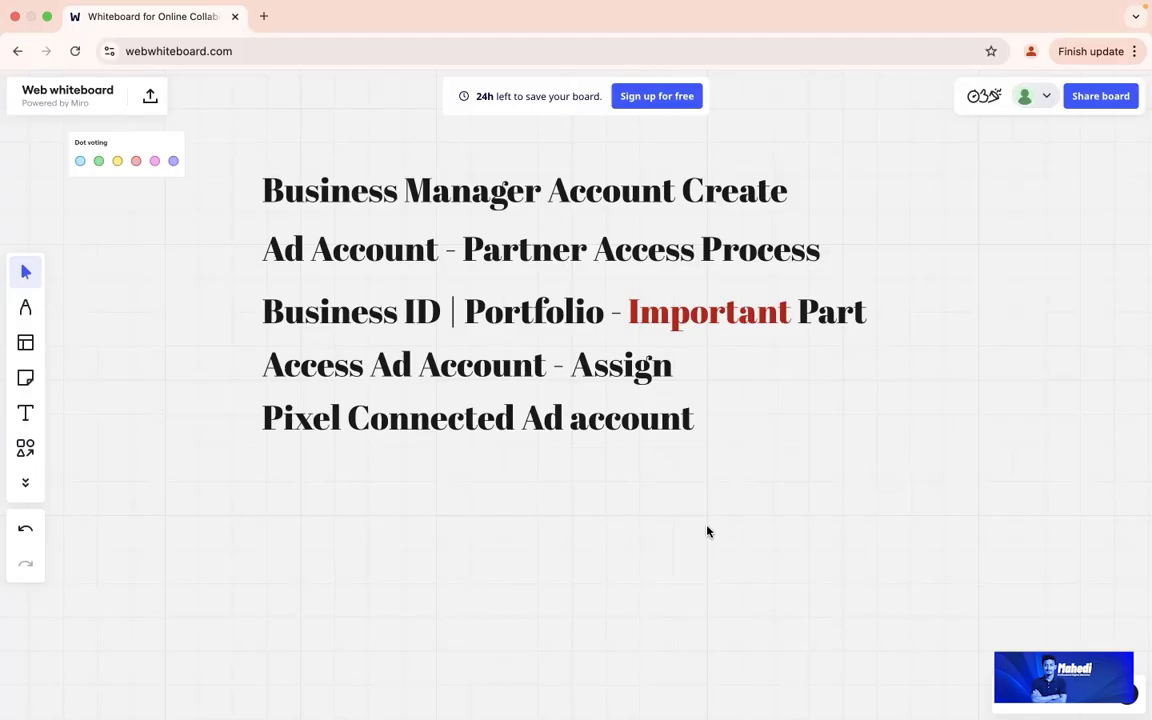
Step: Align the 'Business ID | Portfolio - Important Part' text box with the outline lines below it
mouse_move(440, 313)
left_mouse_down()
mouse_move(396, 312)
mouse_move(442, 318)
left_mouse_up()
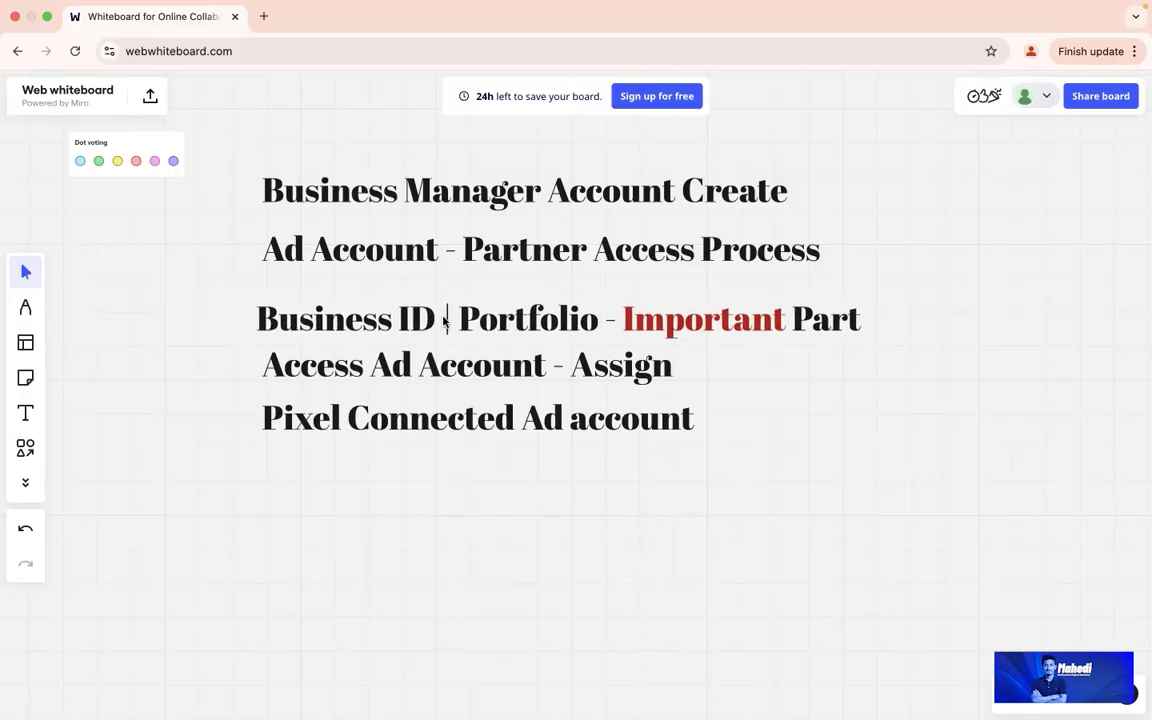
double_click(500, 322)
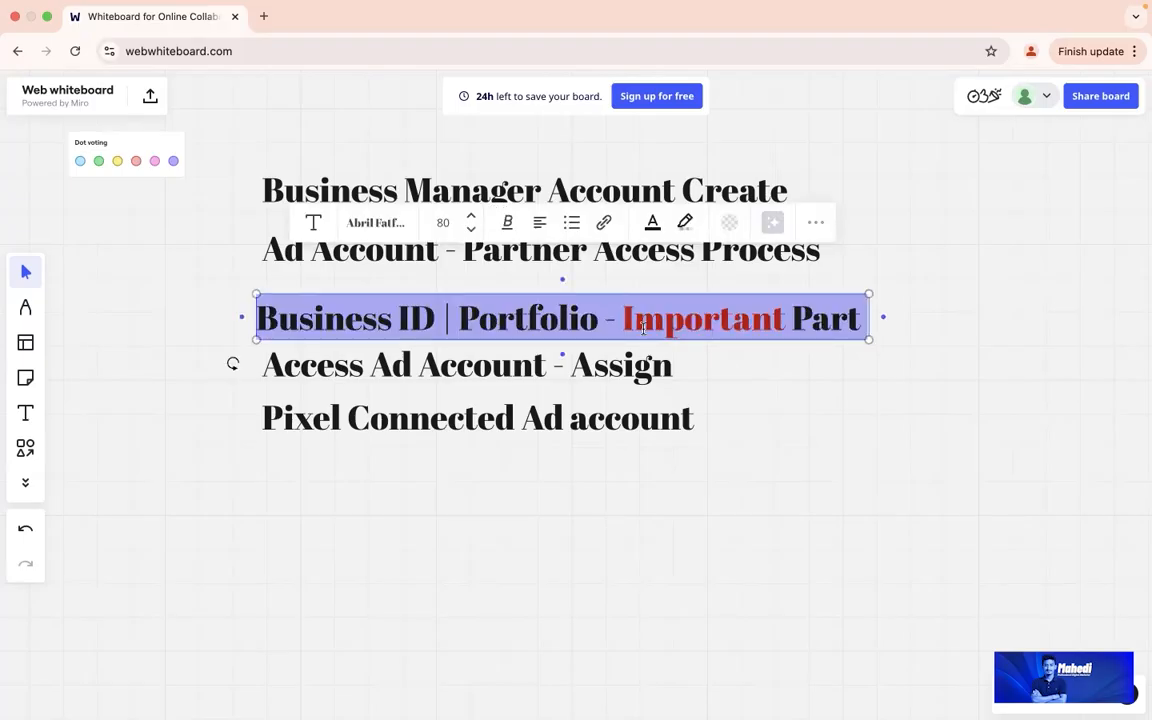
left_click(686, 362)
left_click_drag(647, 327, 650, 320)
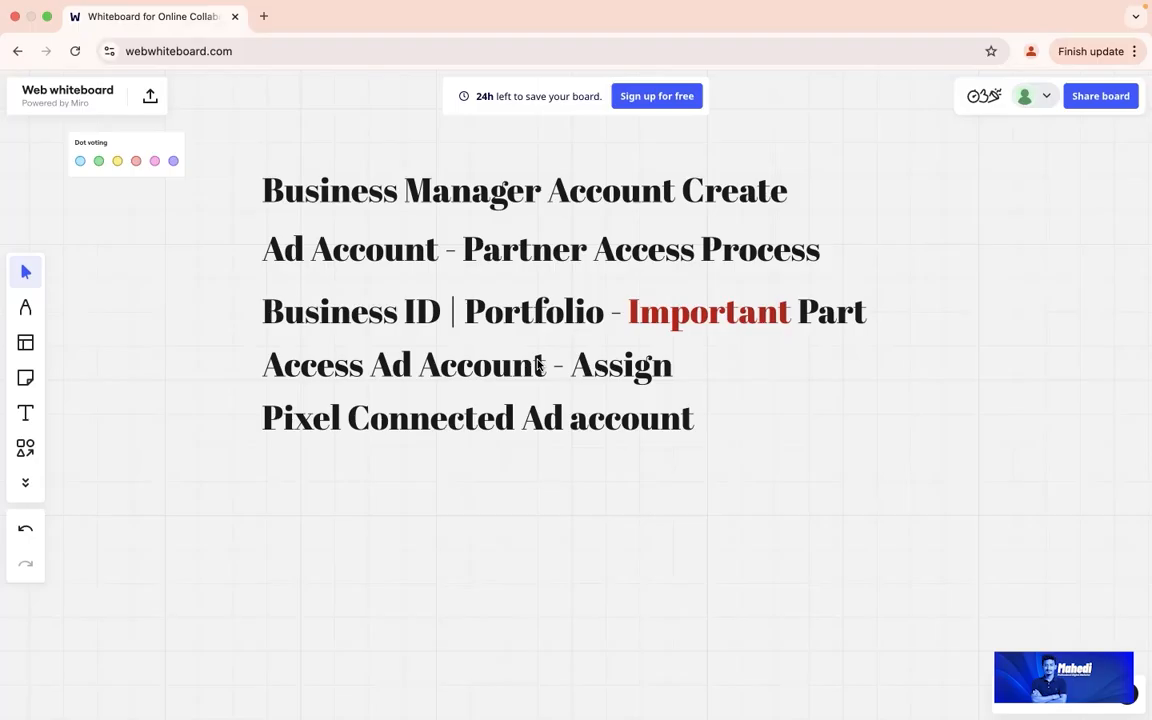
double_click(417, 374)
left_click(455, 366)
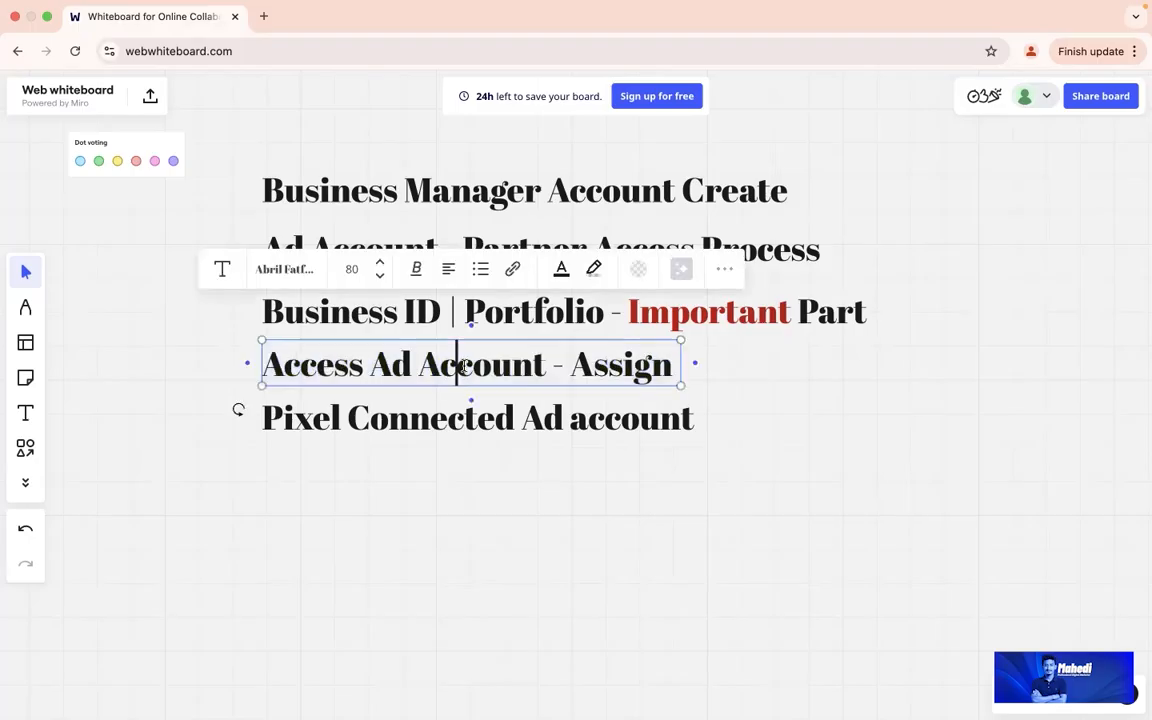
left_click_drag(569, 366, 668, 366)
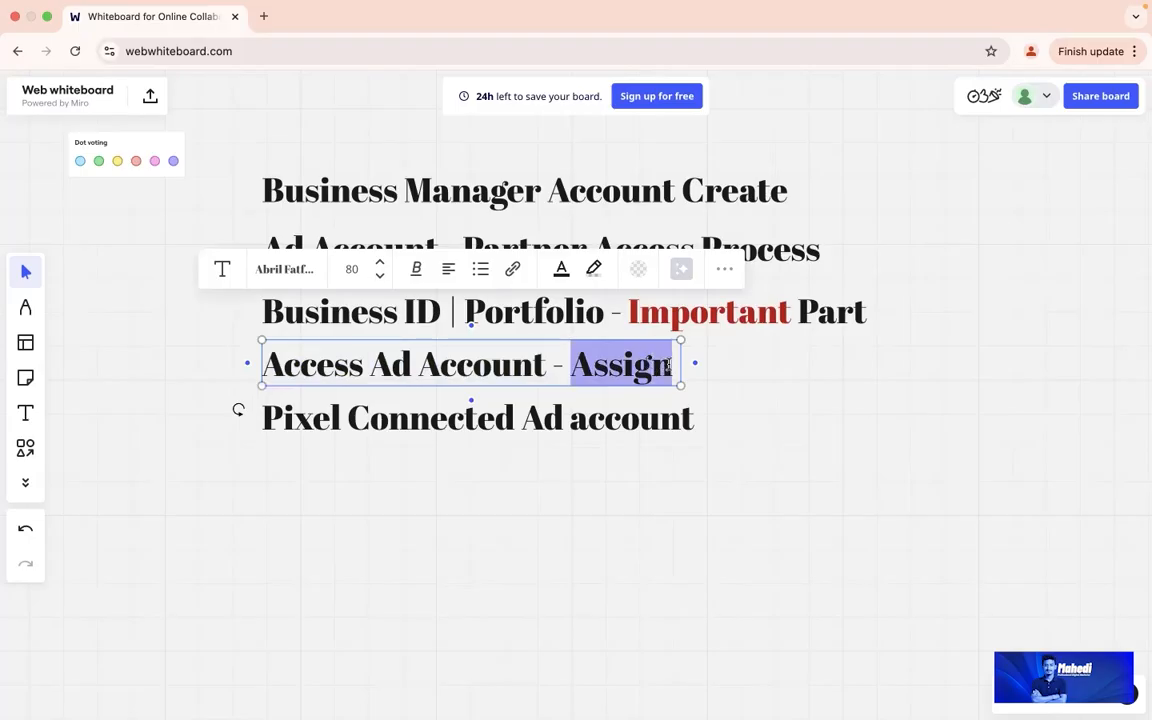
left_click(773, 384)
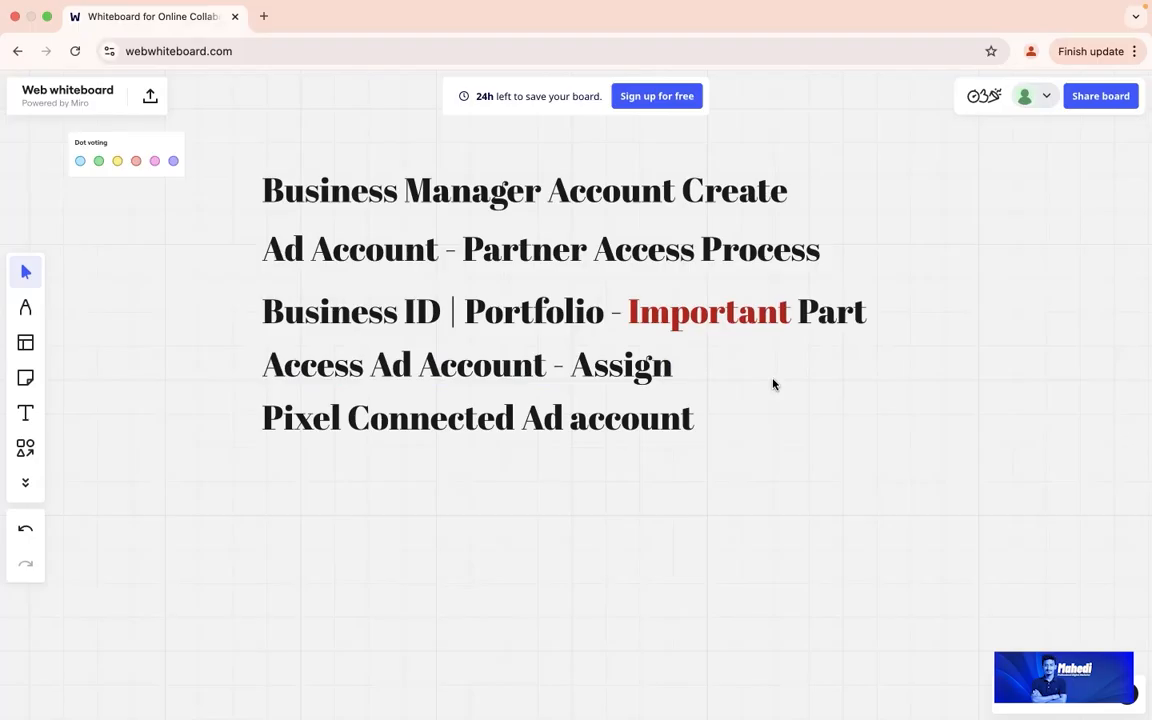
double_click(408, 420)
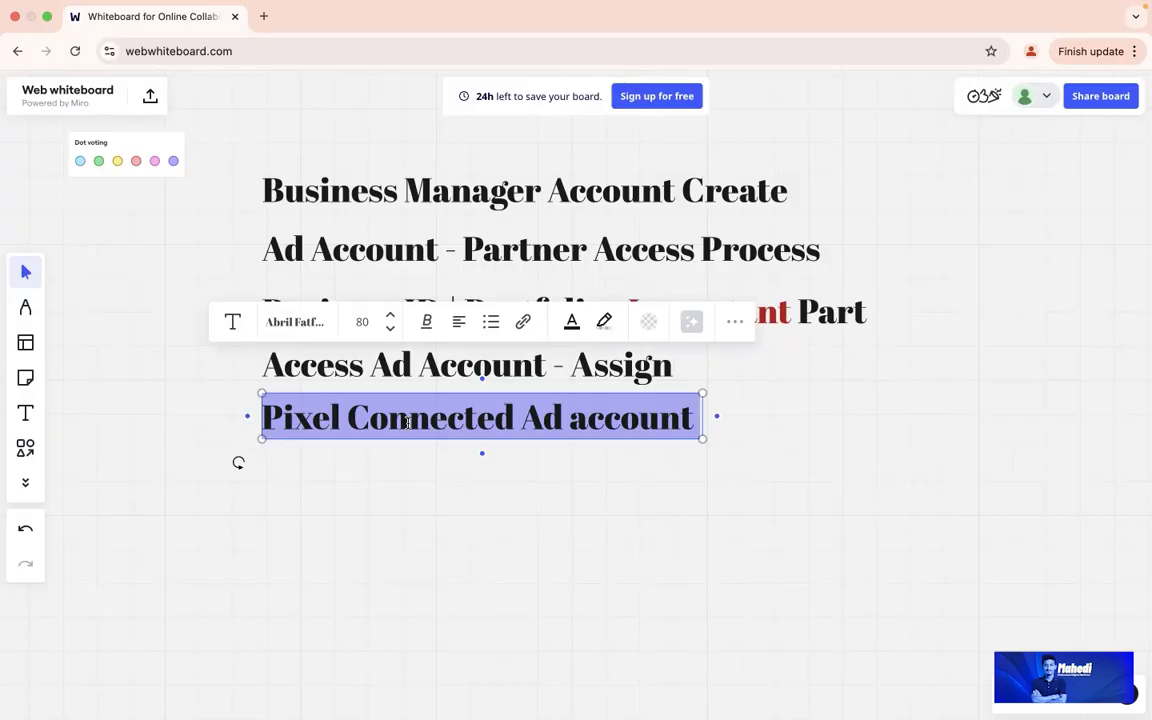
left_click(444, 472)
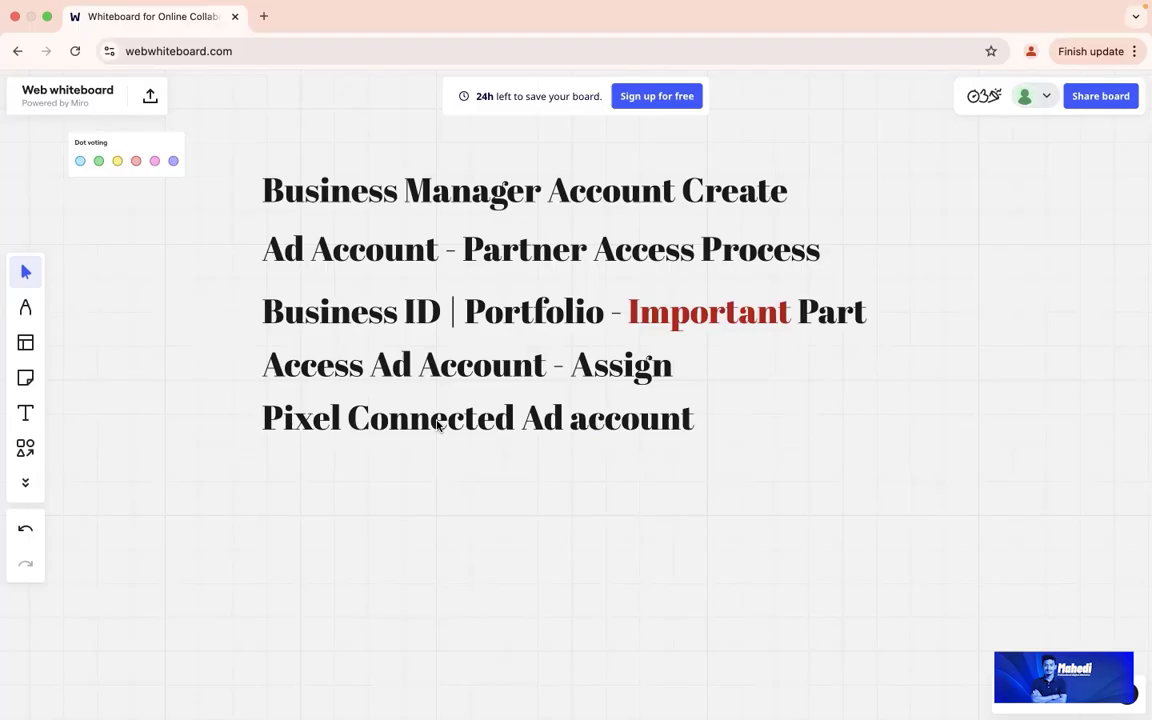
double_click(438, 420)
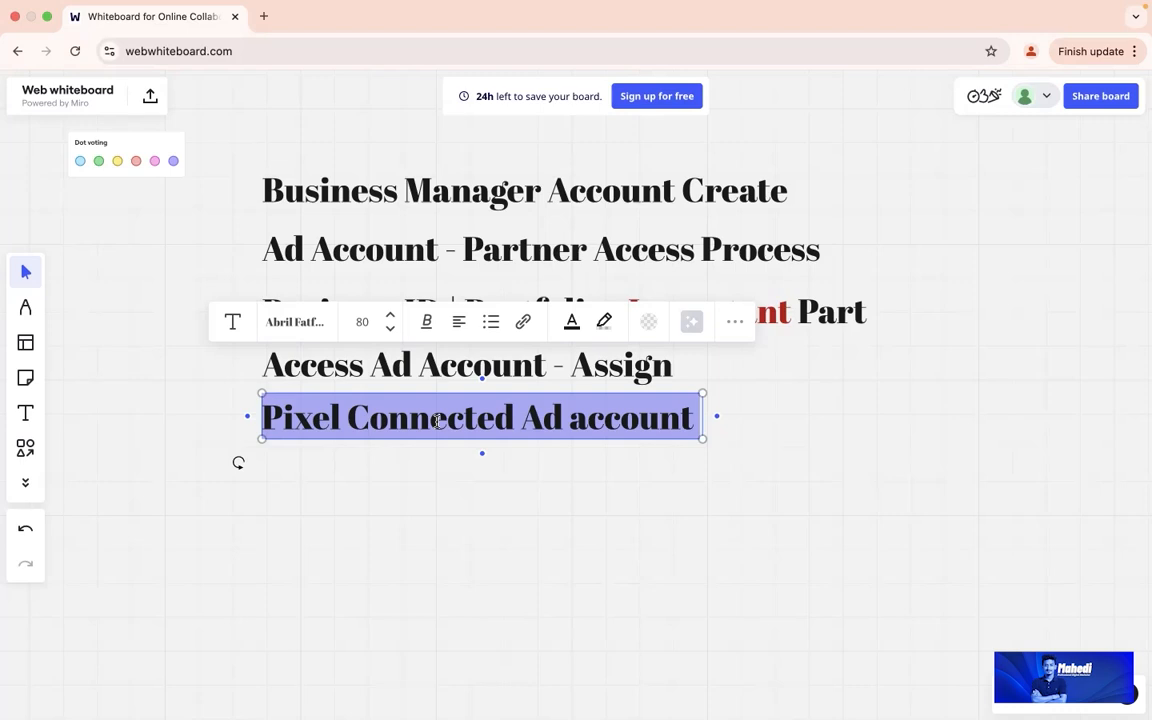
left_click(469, 470)
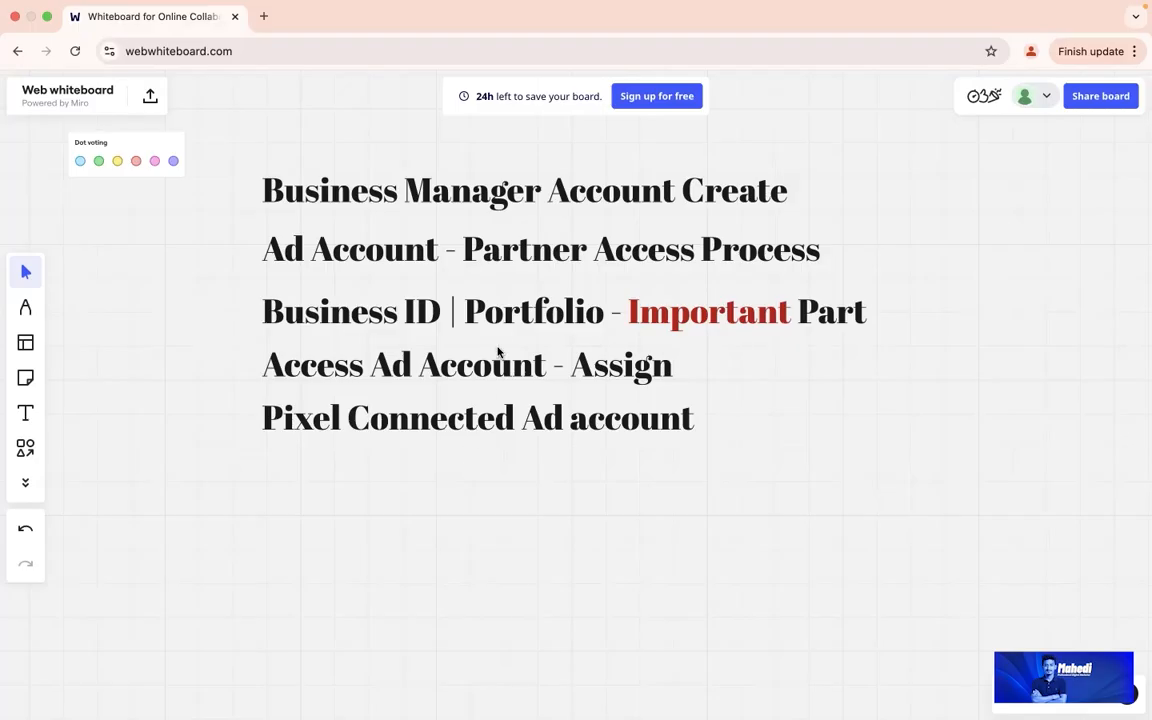
left_click(500, 316)
left_click(499, 318)
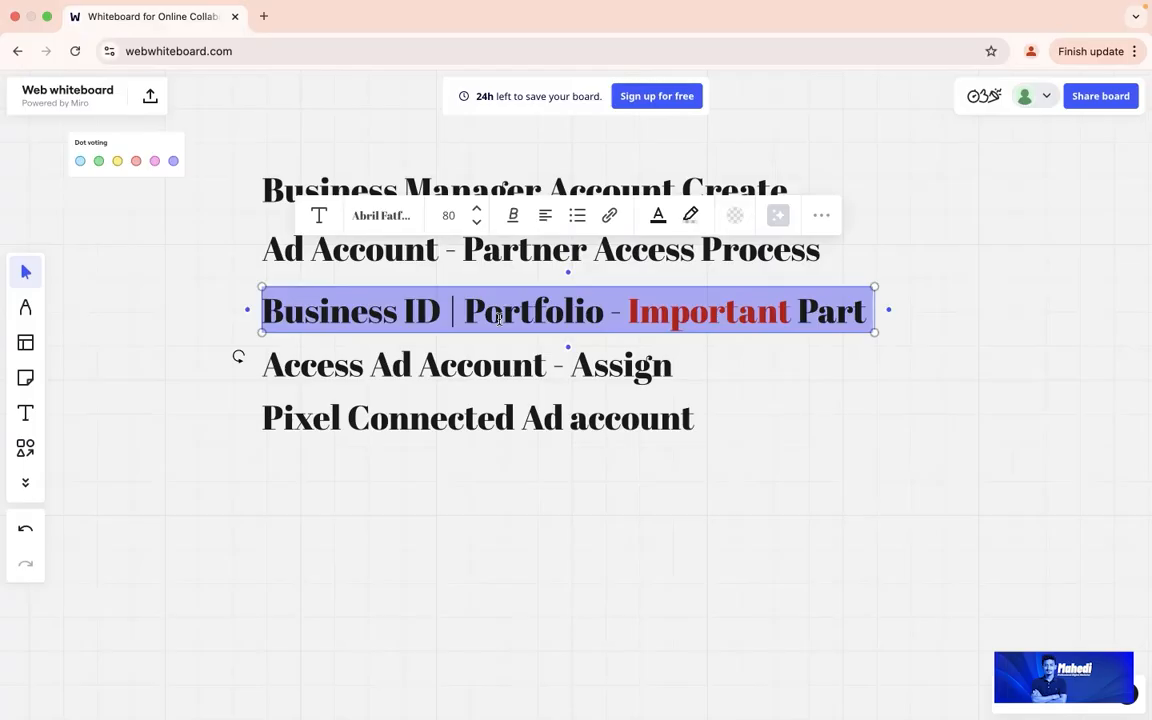
double_click(479, 370)
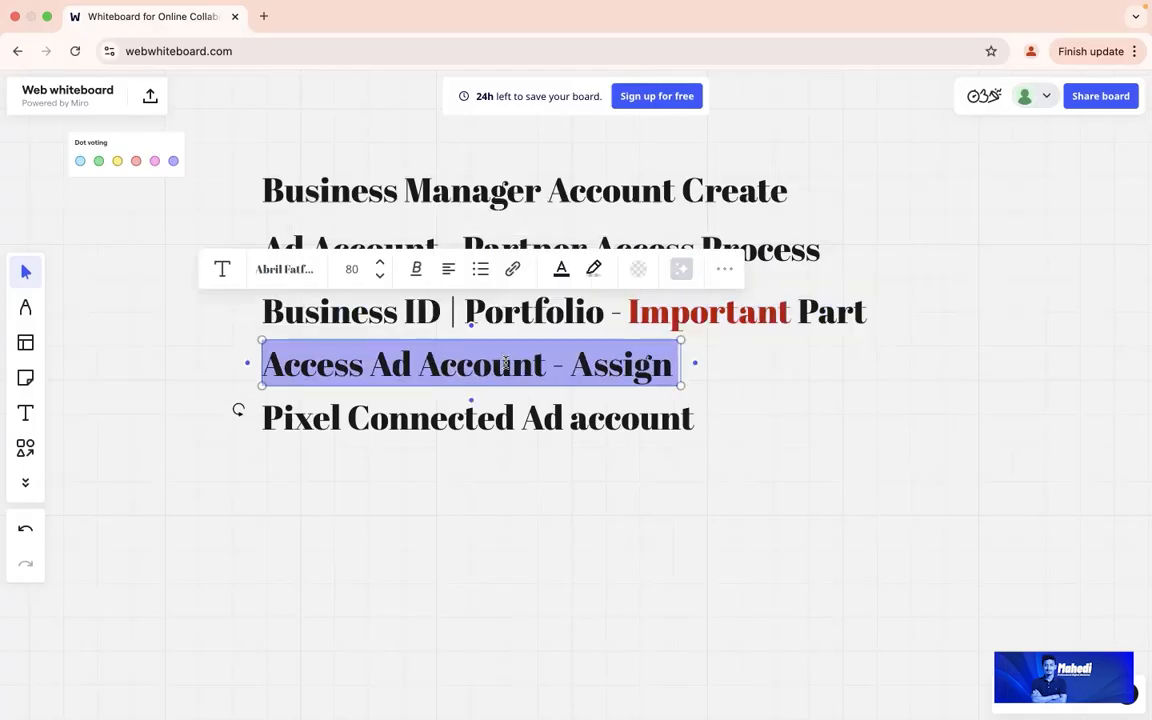
double_click(533, 416)
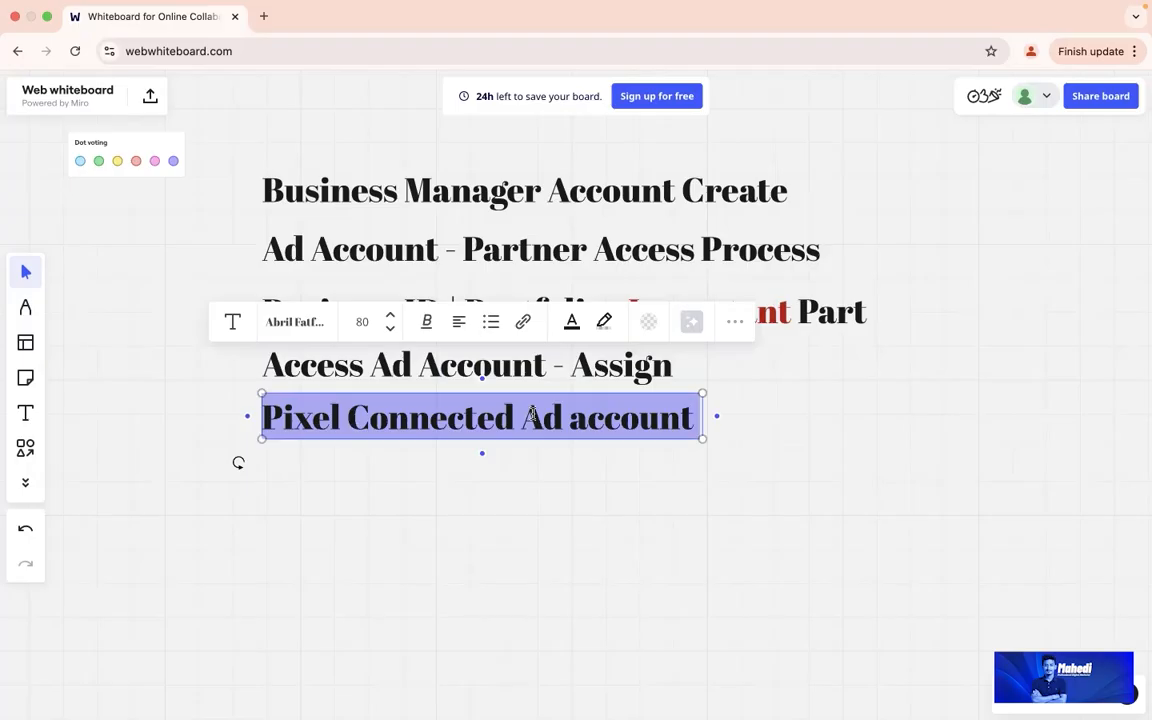
left_click(736, 426)
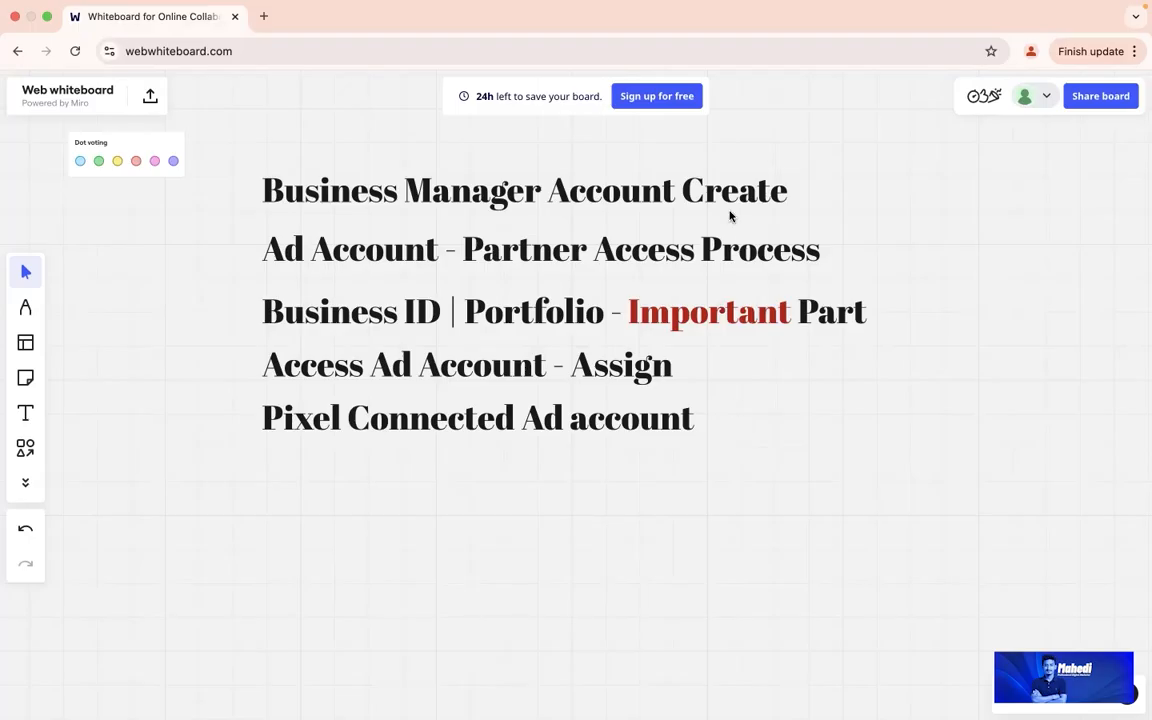
double_click(704, 193)
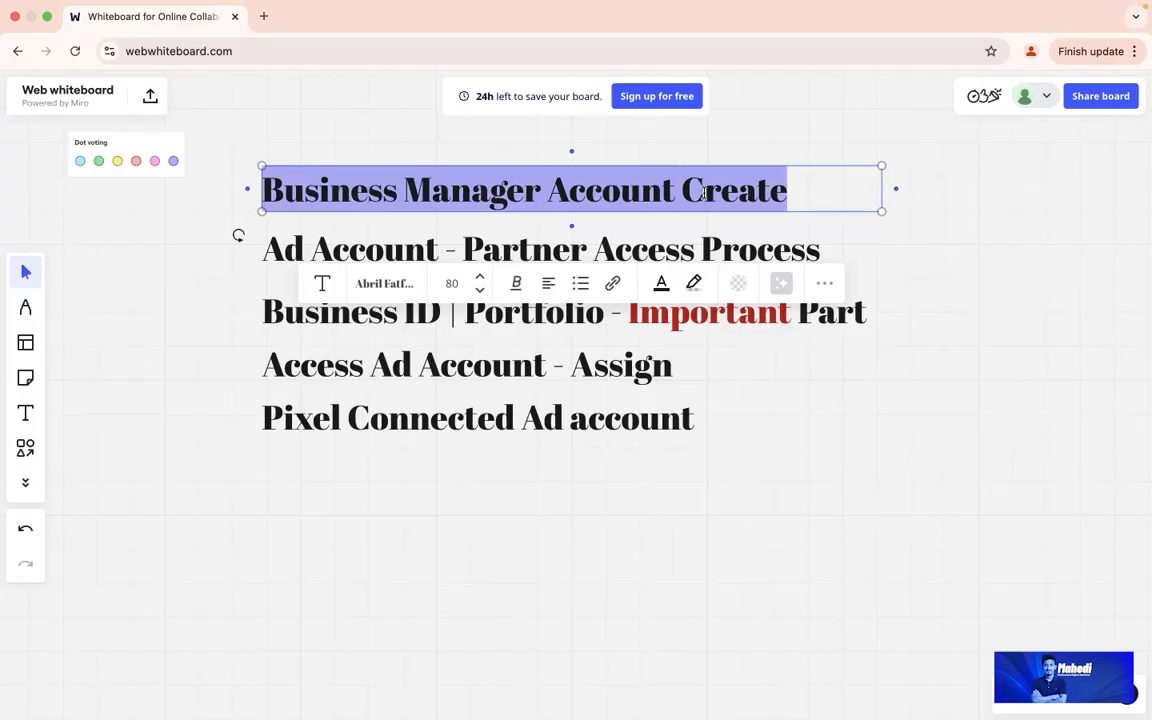
Step: Switch to the Chrome Space showing Facebook and open a new blank tab
key("ctrl+Right")
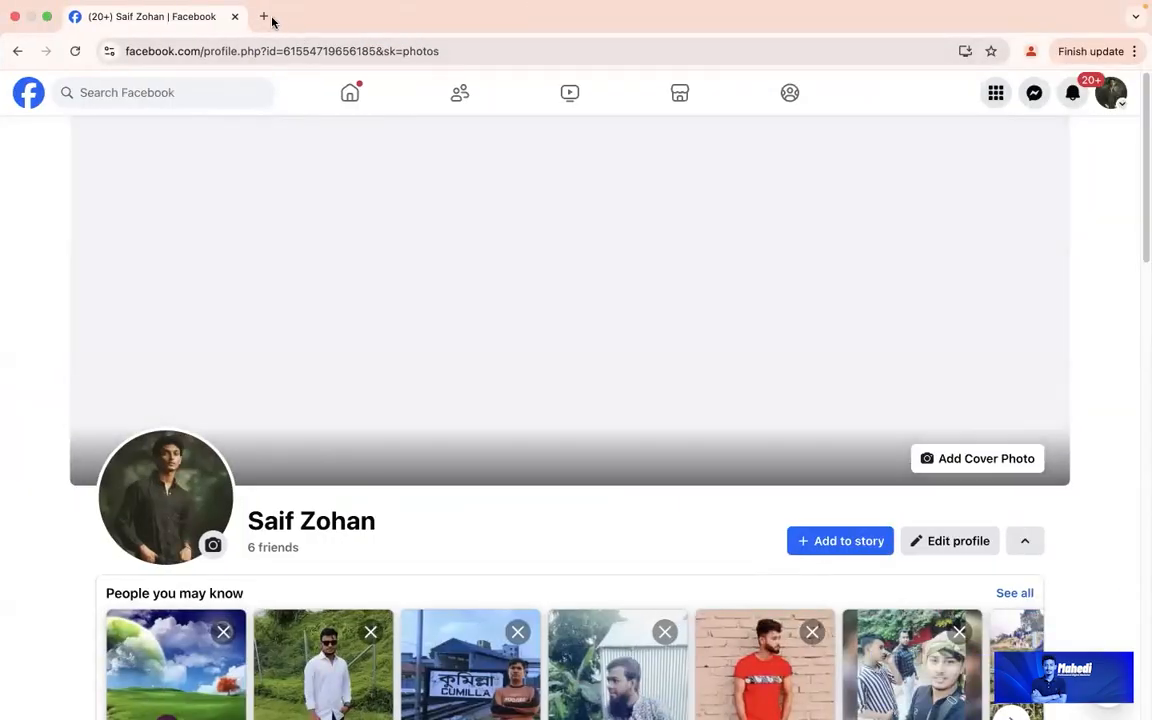
left_click(265, 16)
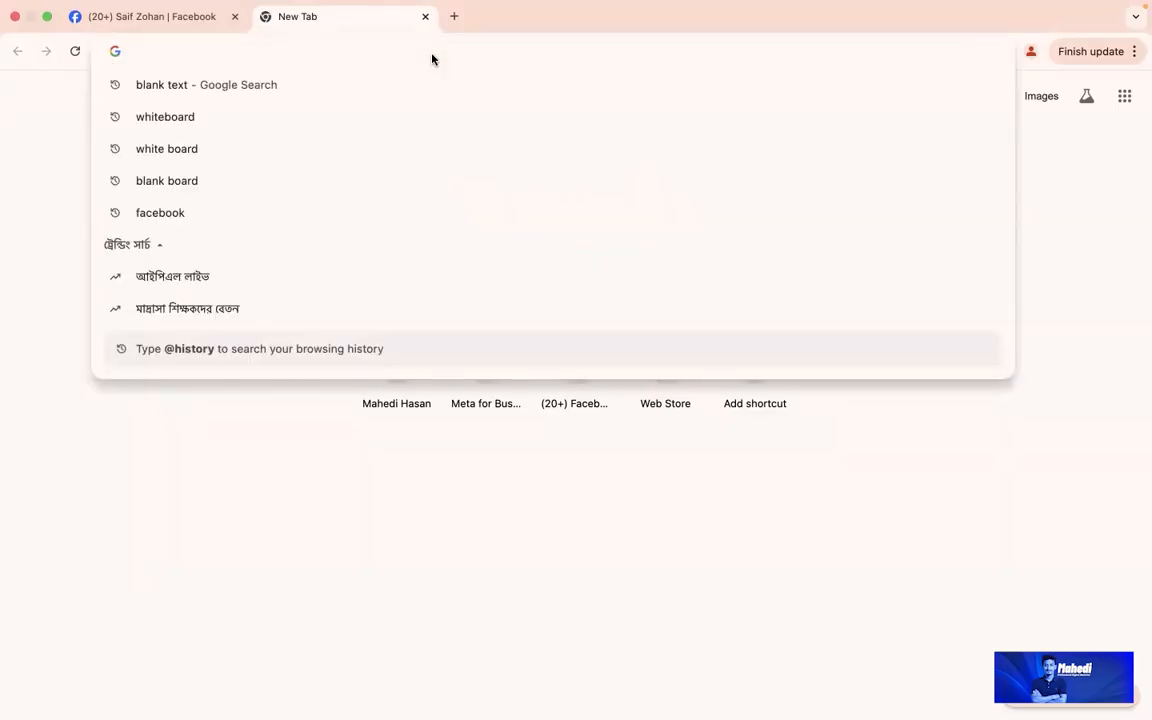
Step: Load business.facebook.com/overview from the address bar
type("business.facebook.com")
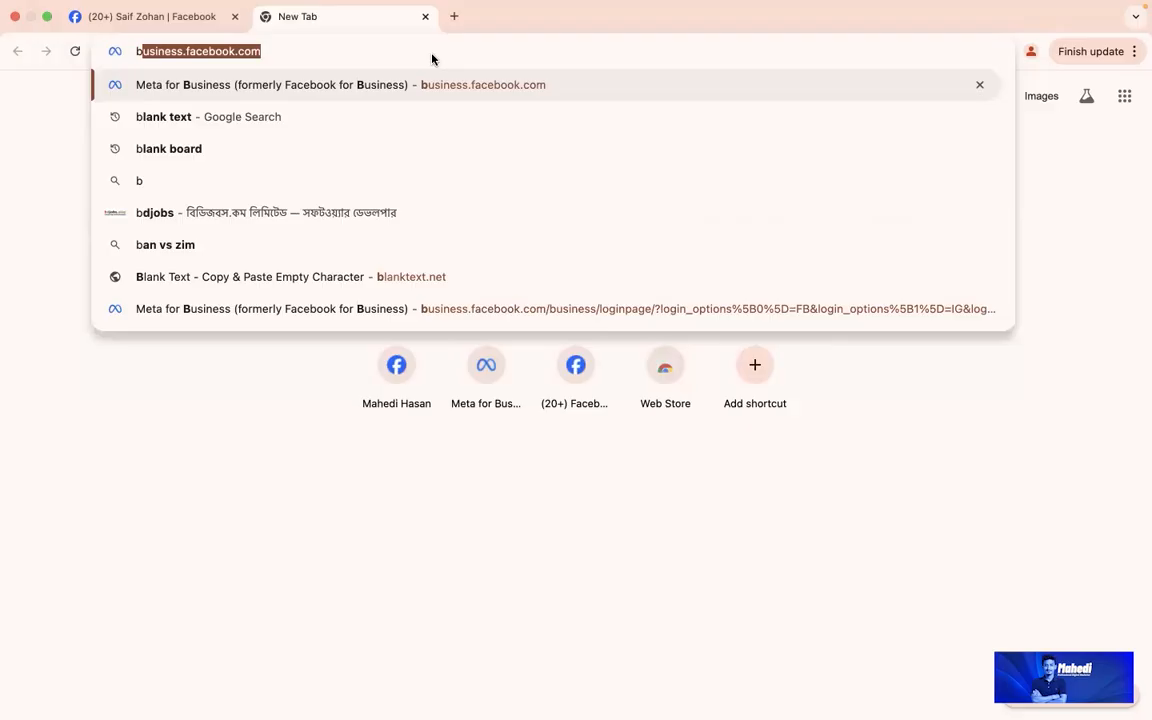
left_click_drag(432, 54, 115, 50)
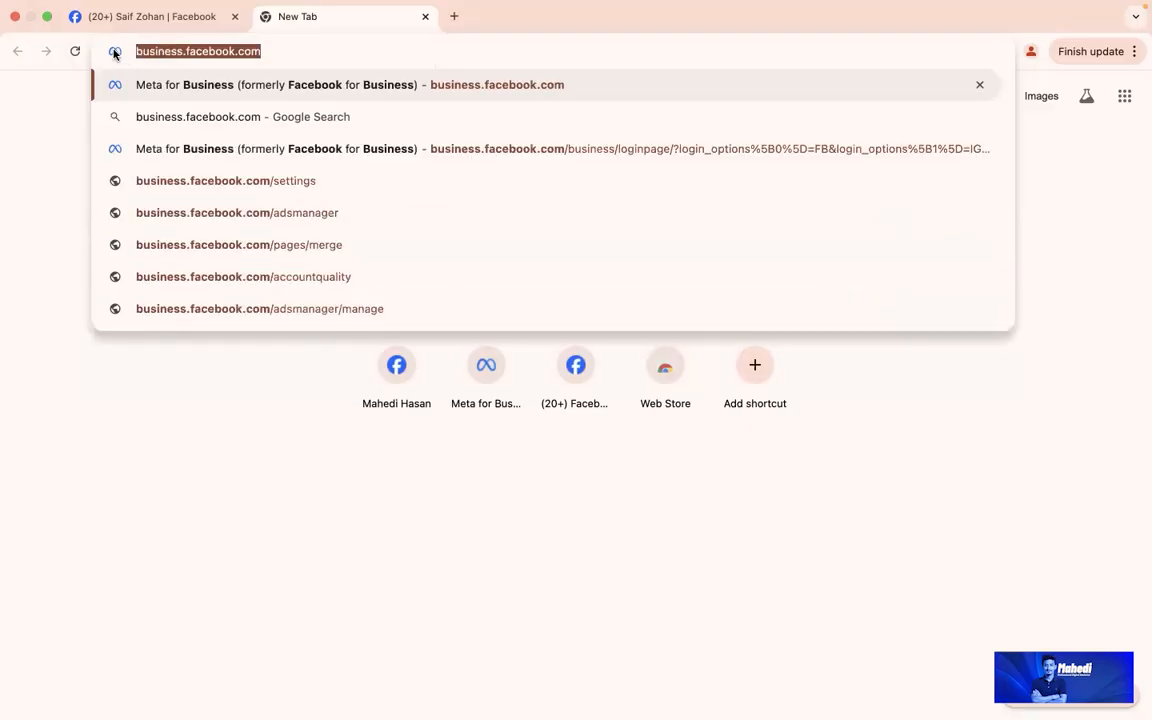
left_click(276, 53)
type("/")
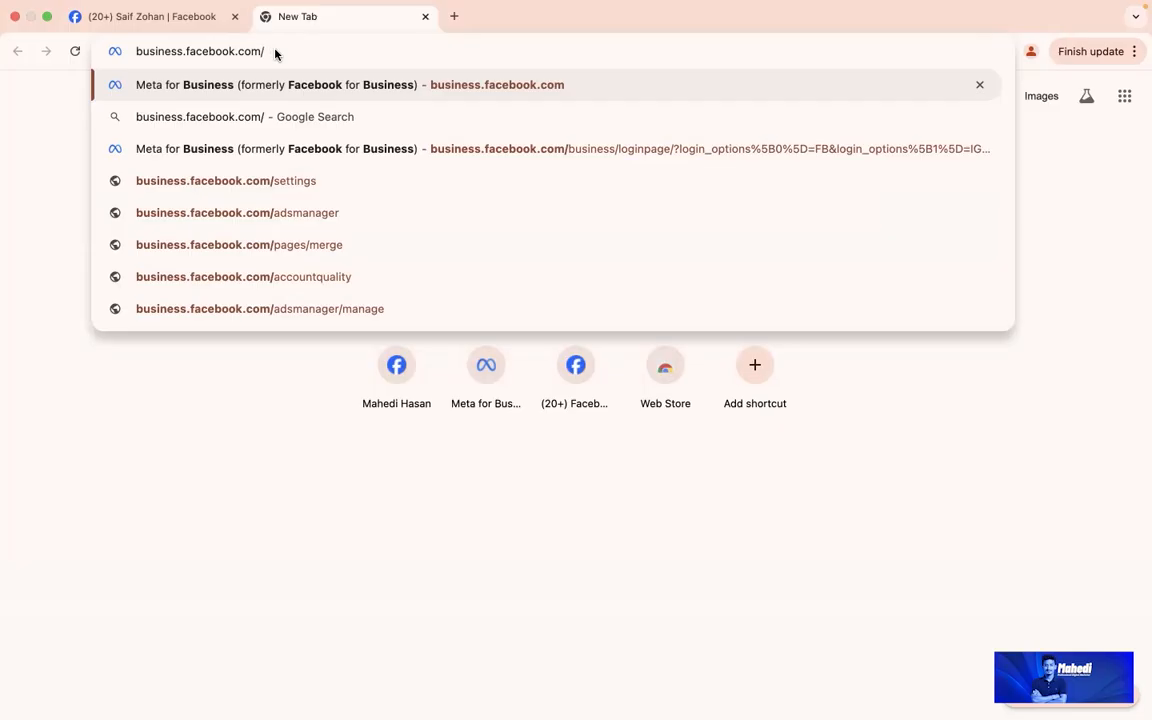
type("overview")
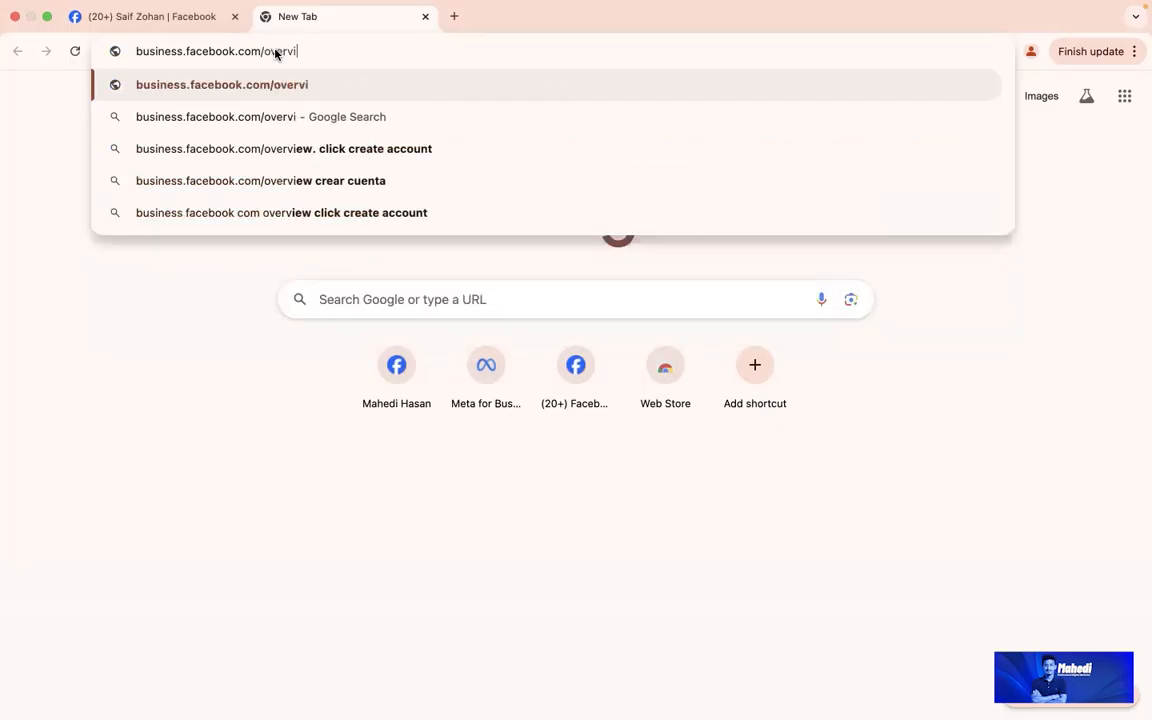
left_click_drag(331, 51, 121, 51)
left_click(325, 58)
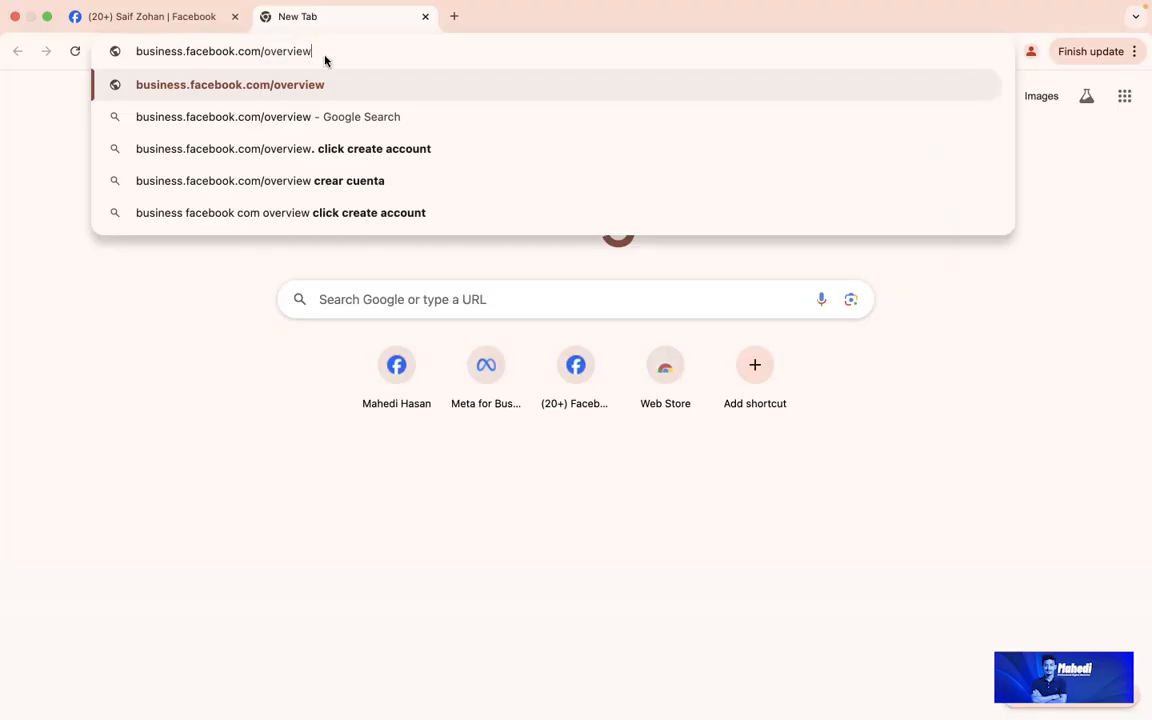
key("Return")
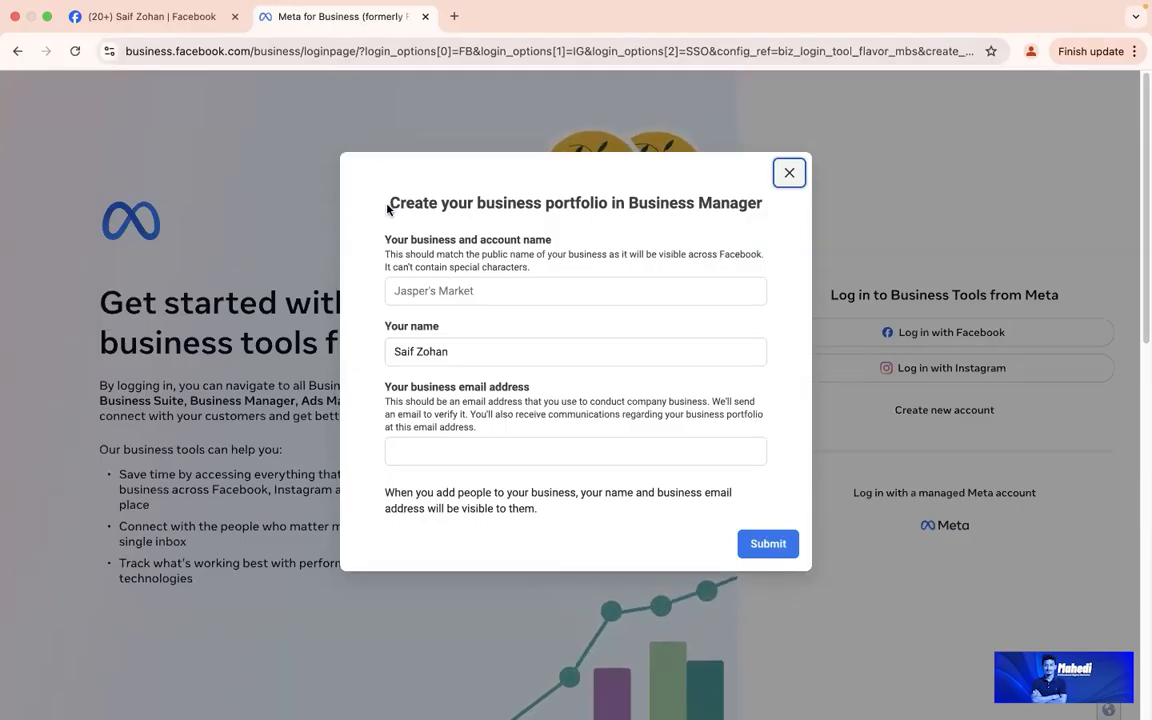
Step: Point out the portfolio form heading, the Jasper's placeholder and the business name label
left_click_drag(388, 203, 761, 201)
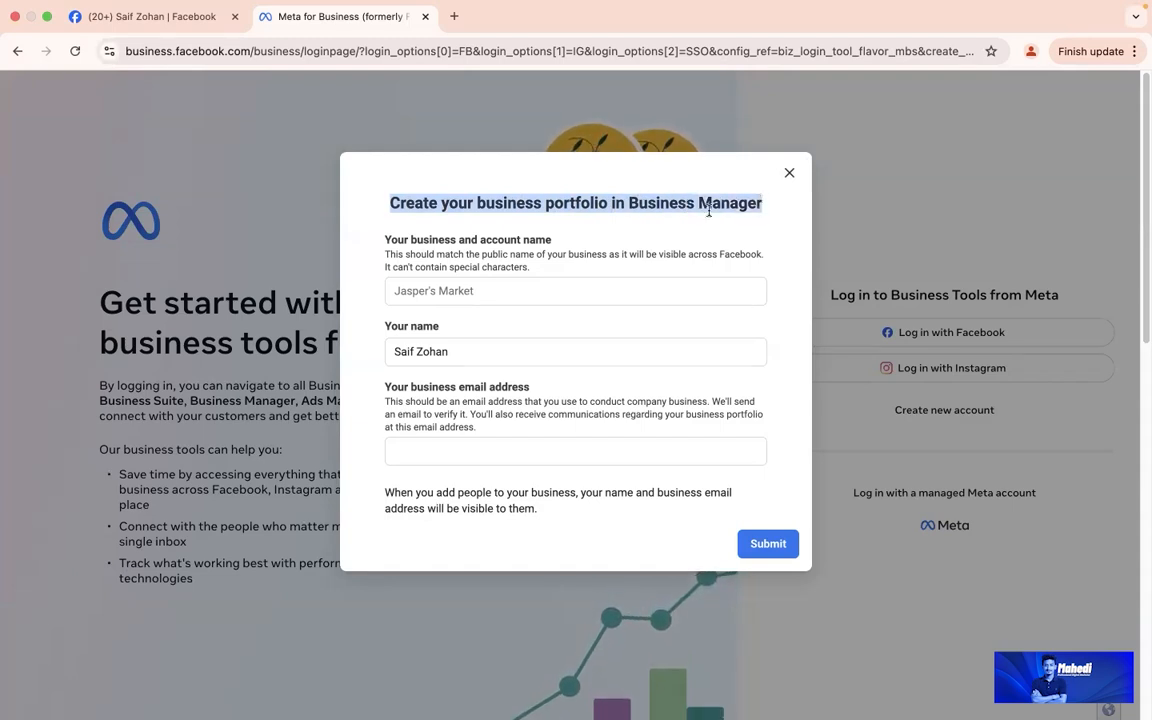
double_click(568, 281)
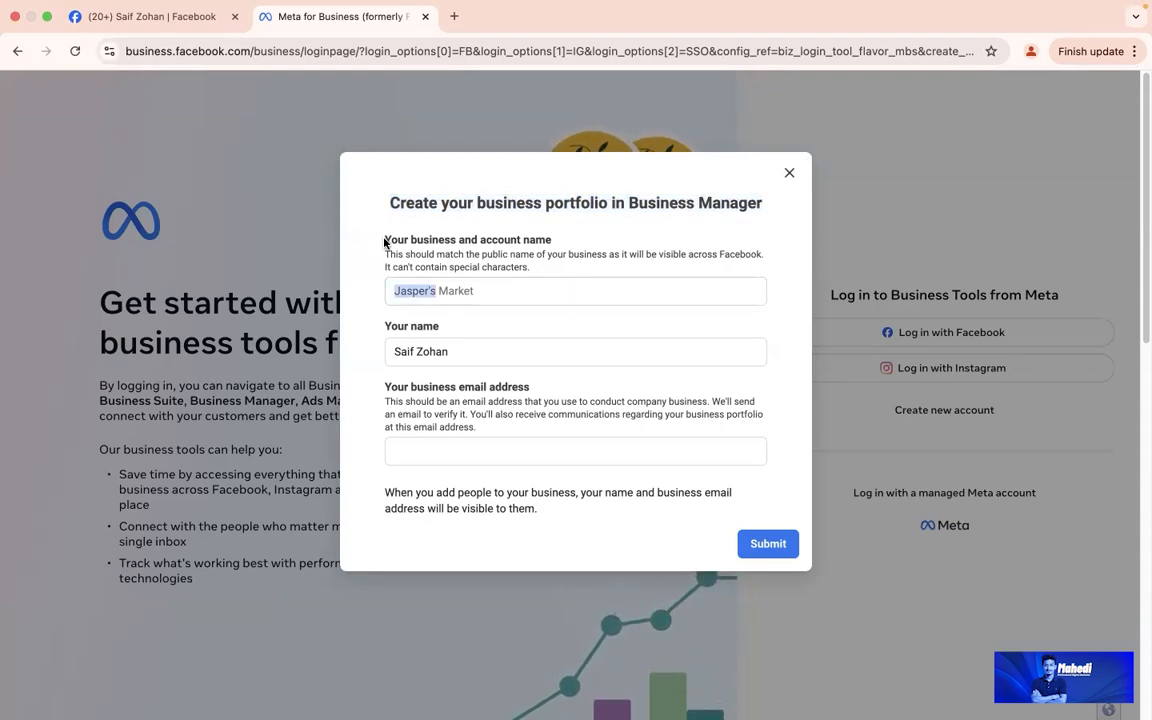
left_click_drag(383, 242, 553, 243)
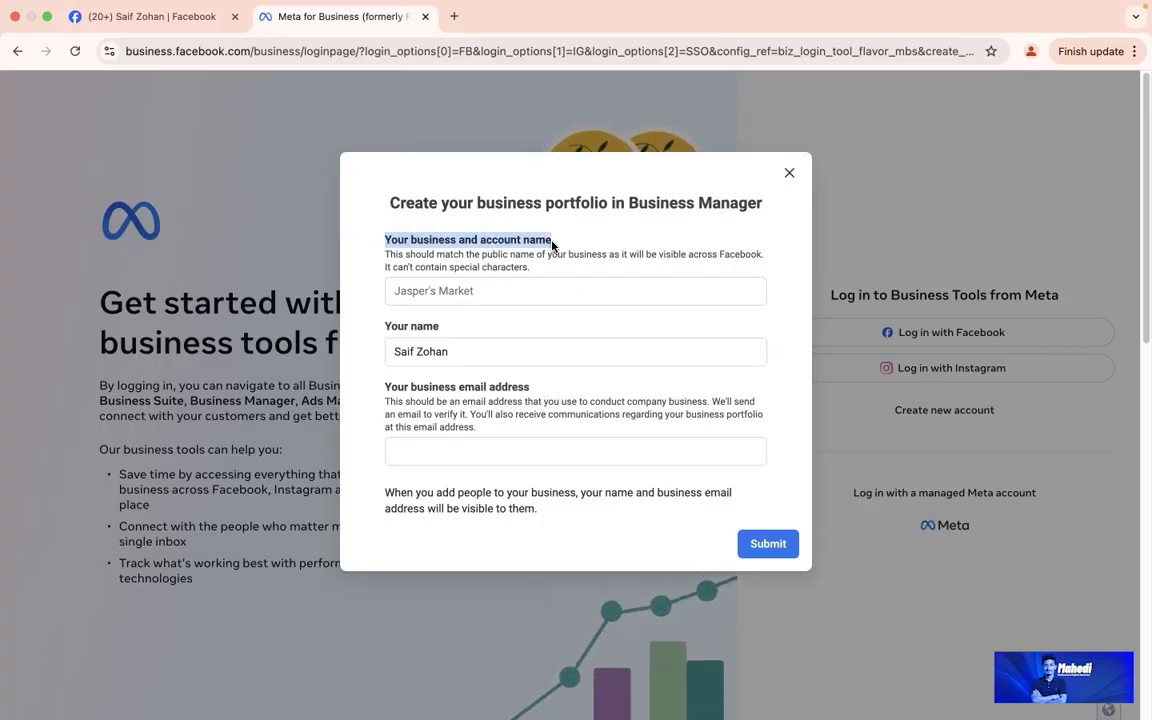
Step: Review the name and email fields, then start typing Client Test as the business name
left_click(477, 292)
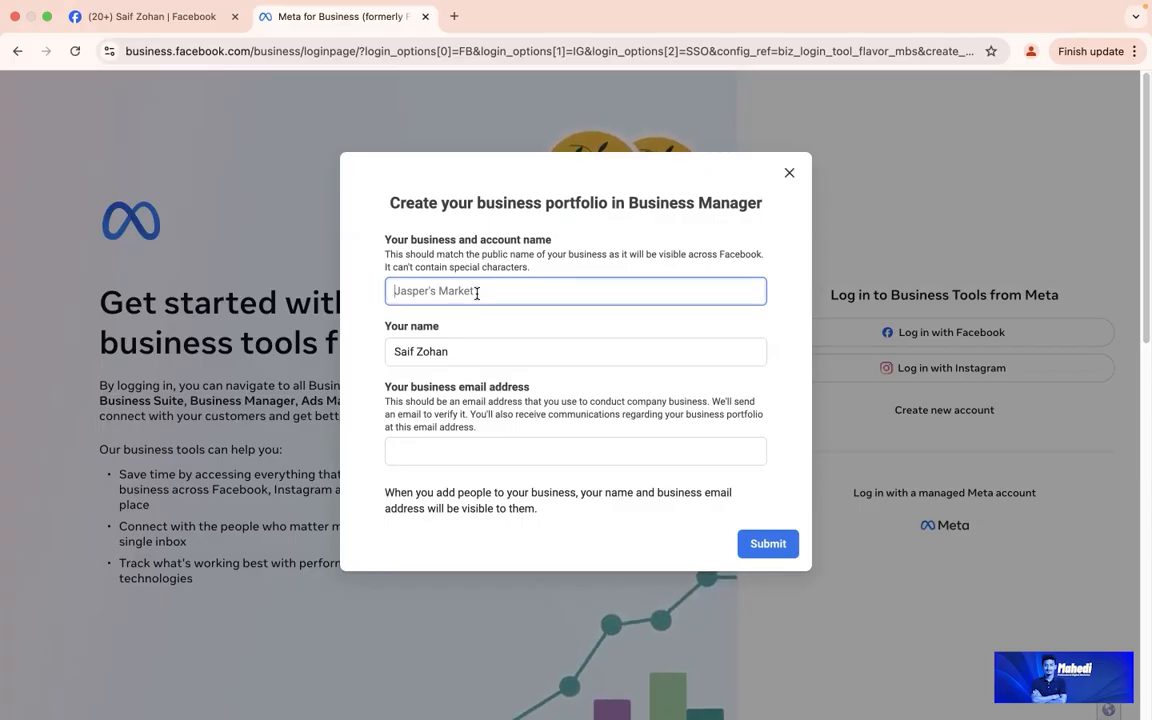
left_click_drag(468, 349, 385, 354)
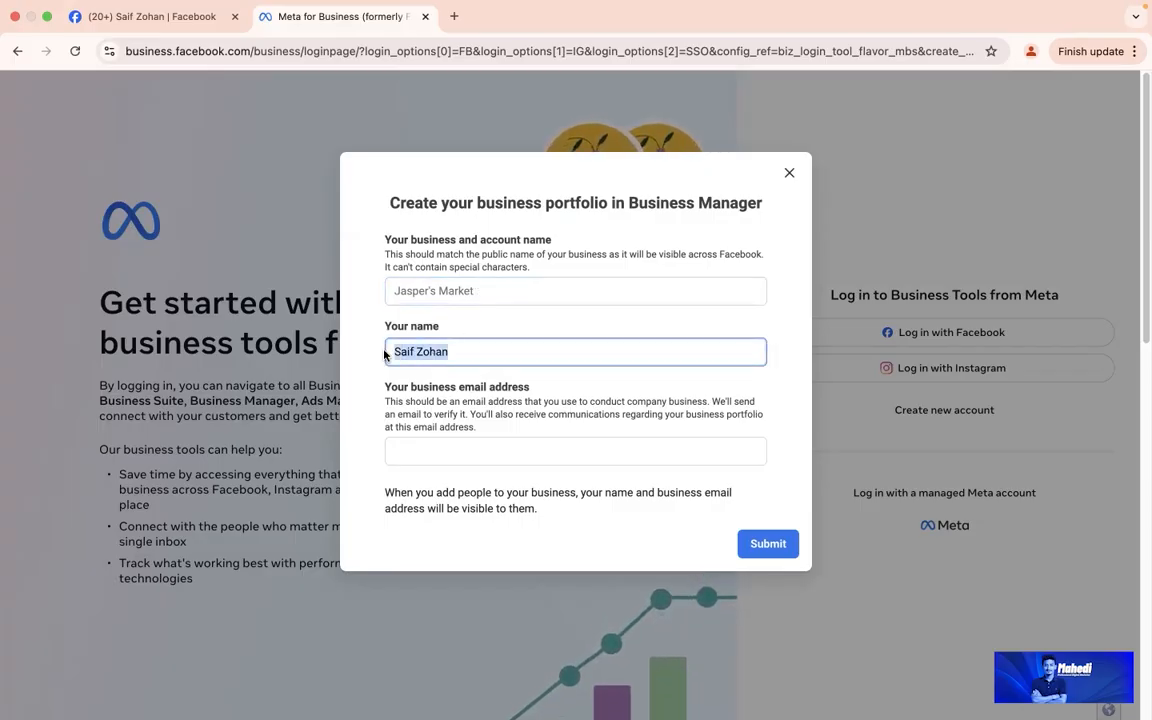
left_click(437, 455)
left_click(437, 455)
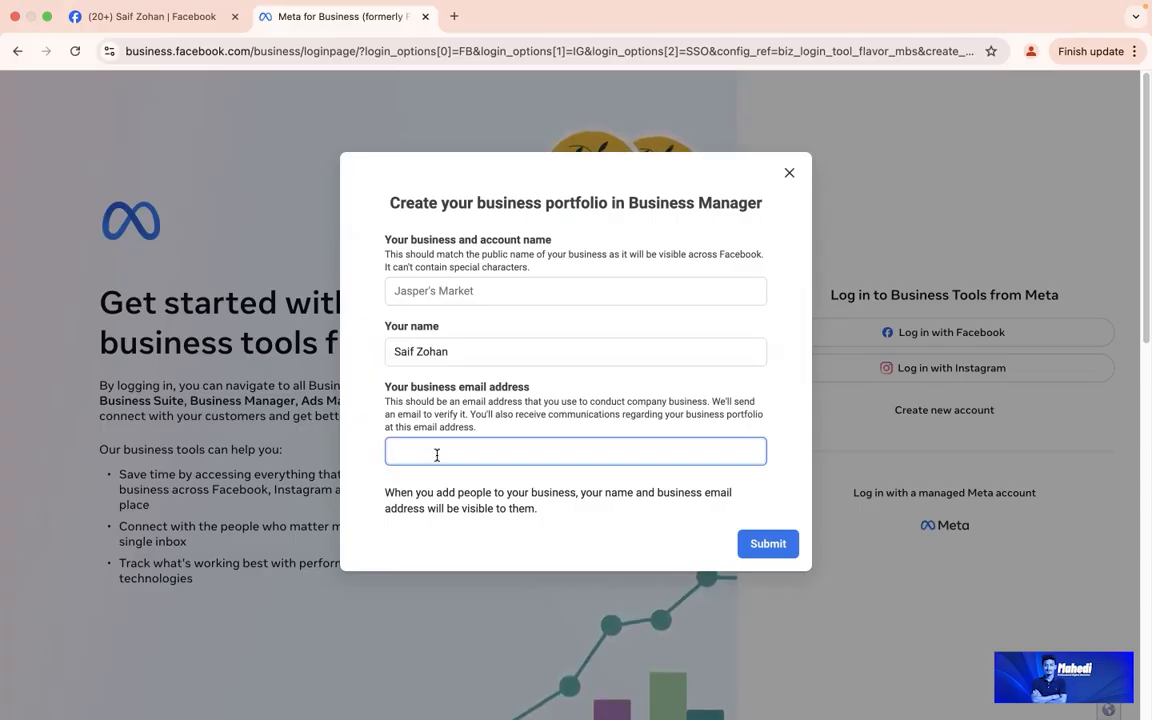
left_click(513, 289)
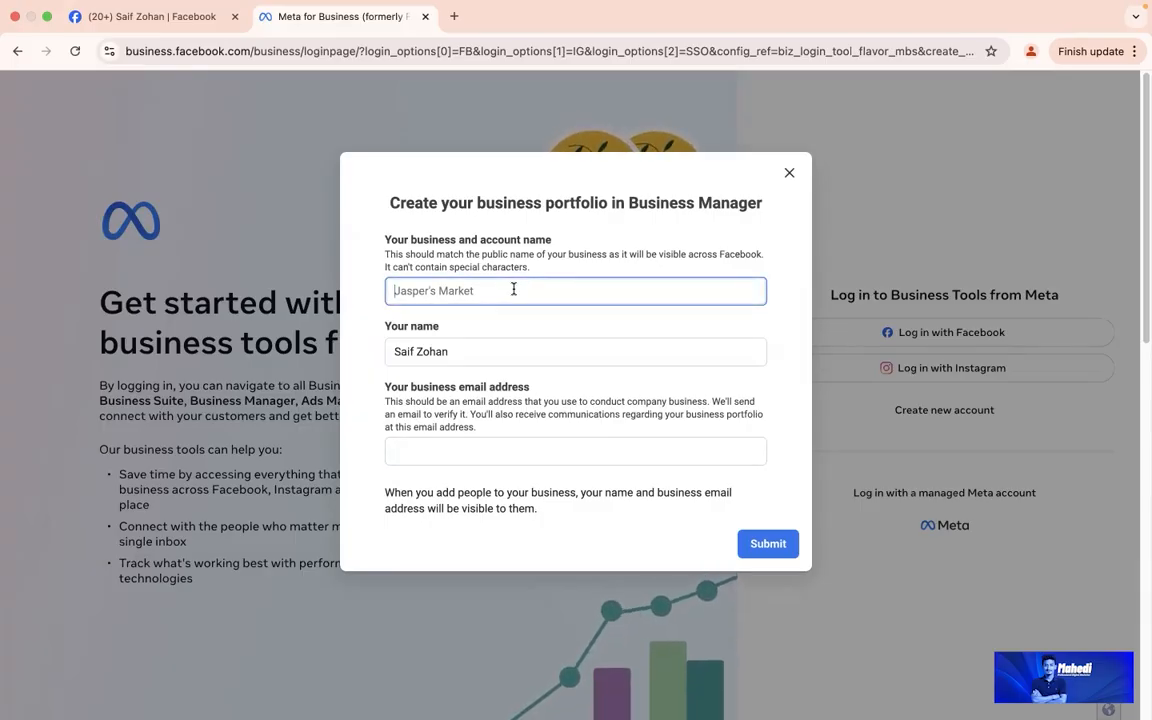
type("Client Test")
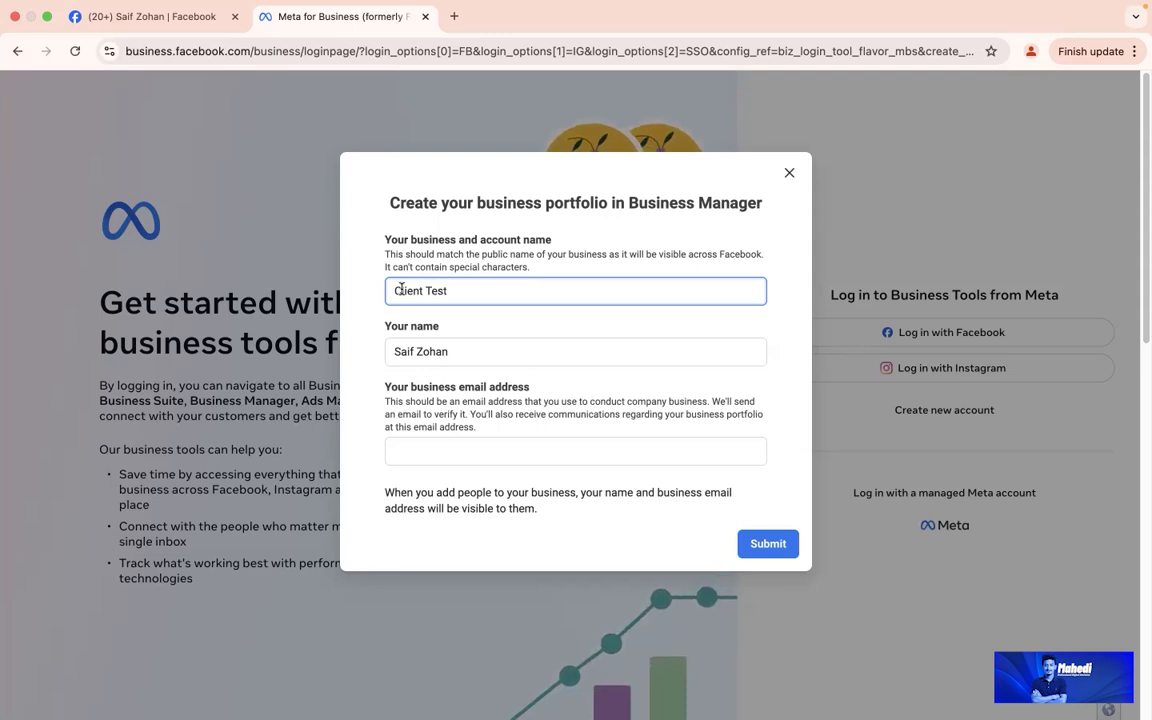
Step: Check the Client Test business name and the prefilled Your name field
mouse_move(400, 290)
left_mouse_down()
mouse_move(442, 290)
mouse_move(391, 293)
left_mouse_up()
left_click(450, 290)
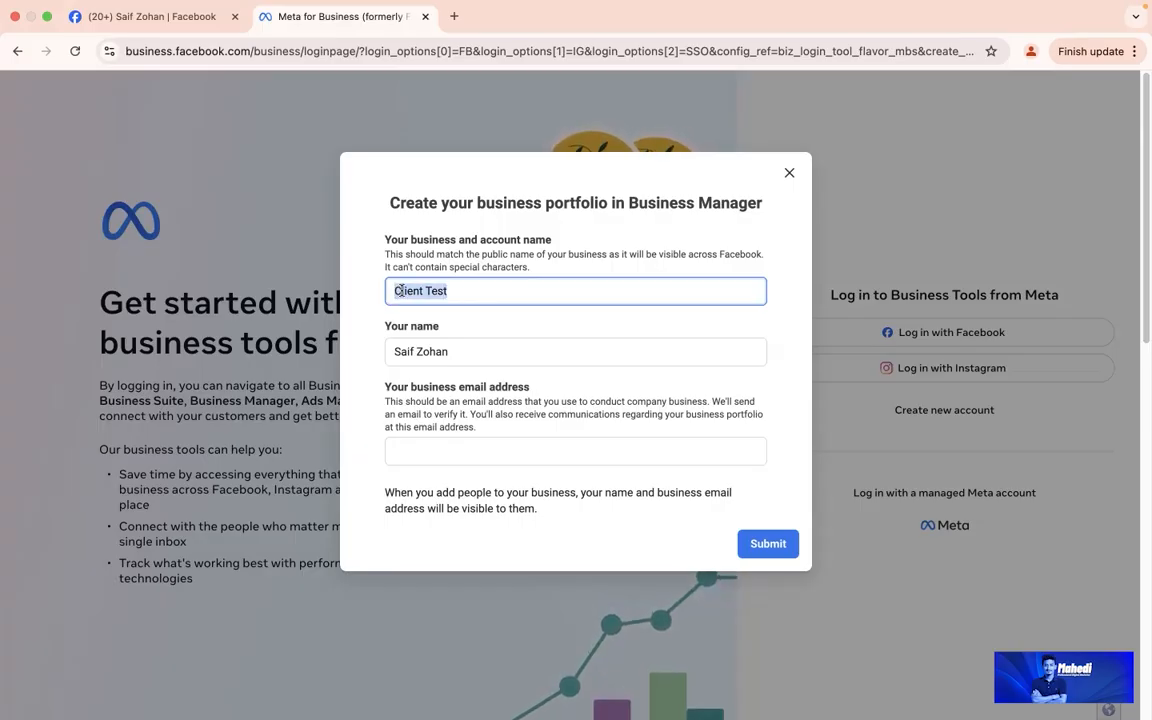
left_click(399, 289)
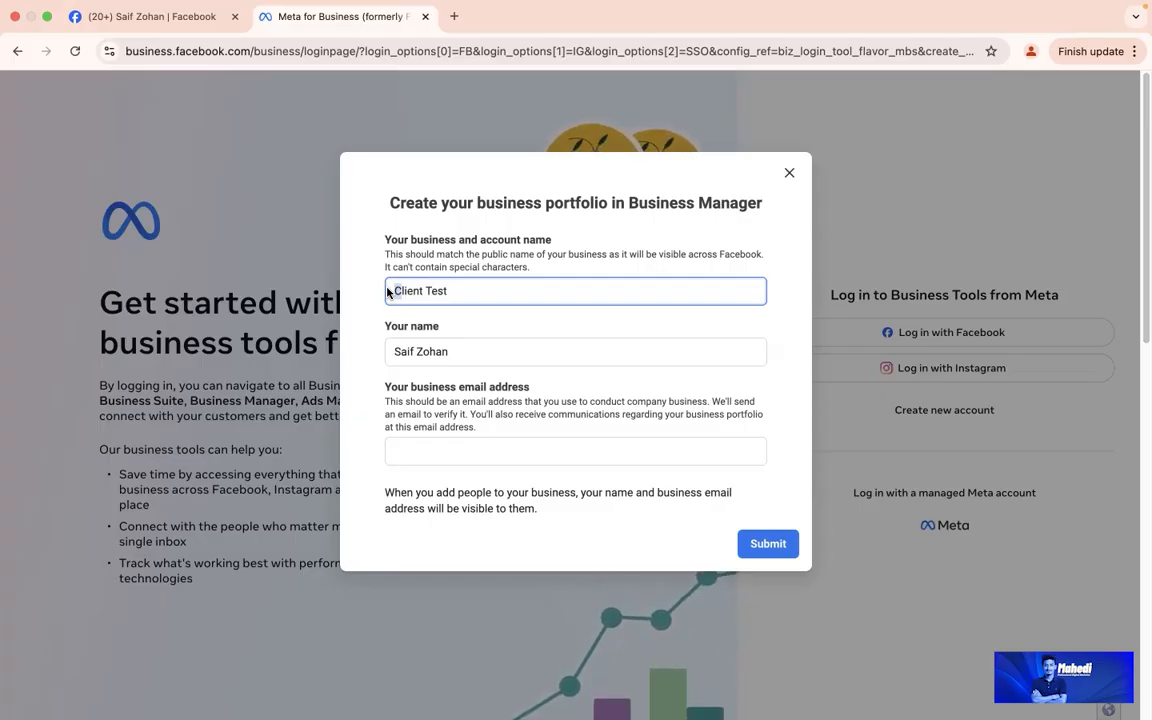
left_click_drag(380, 327, 445, 327)
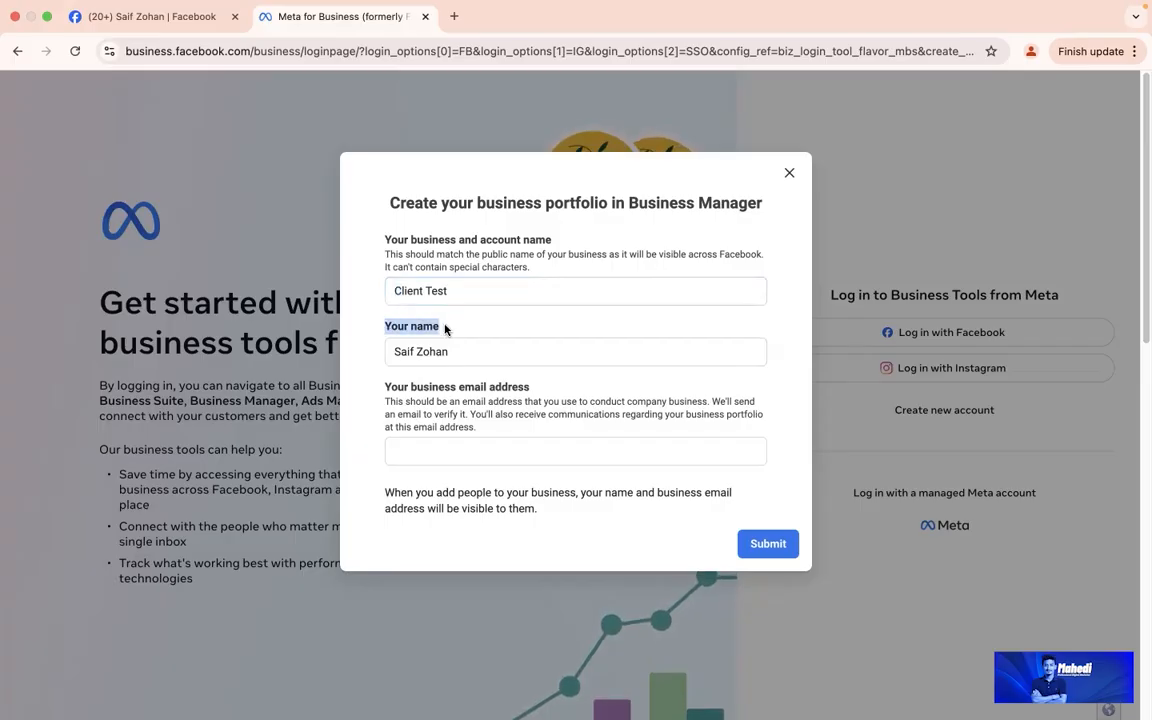
triple_click(467, 350)
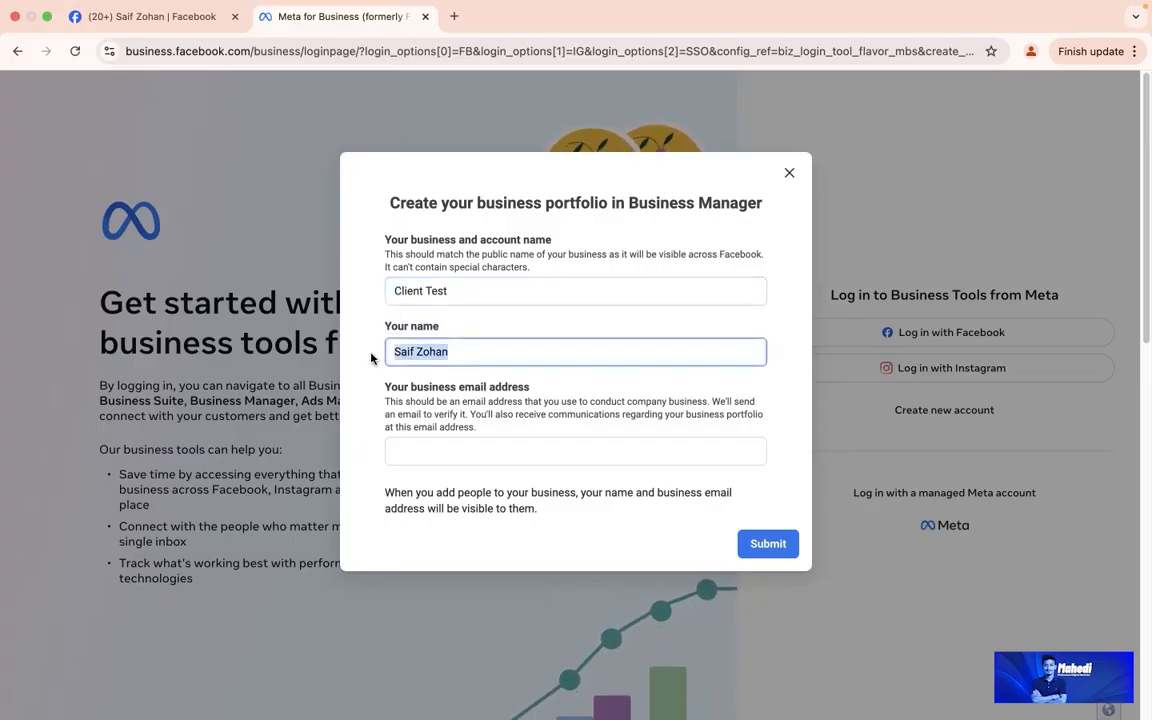
Step: Enter the business email address and submit the new portfolio
left_click(446, 451)
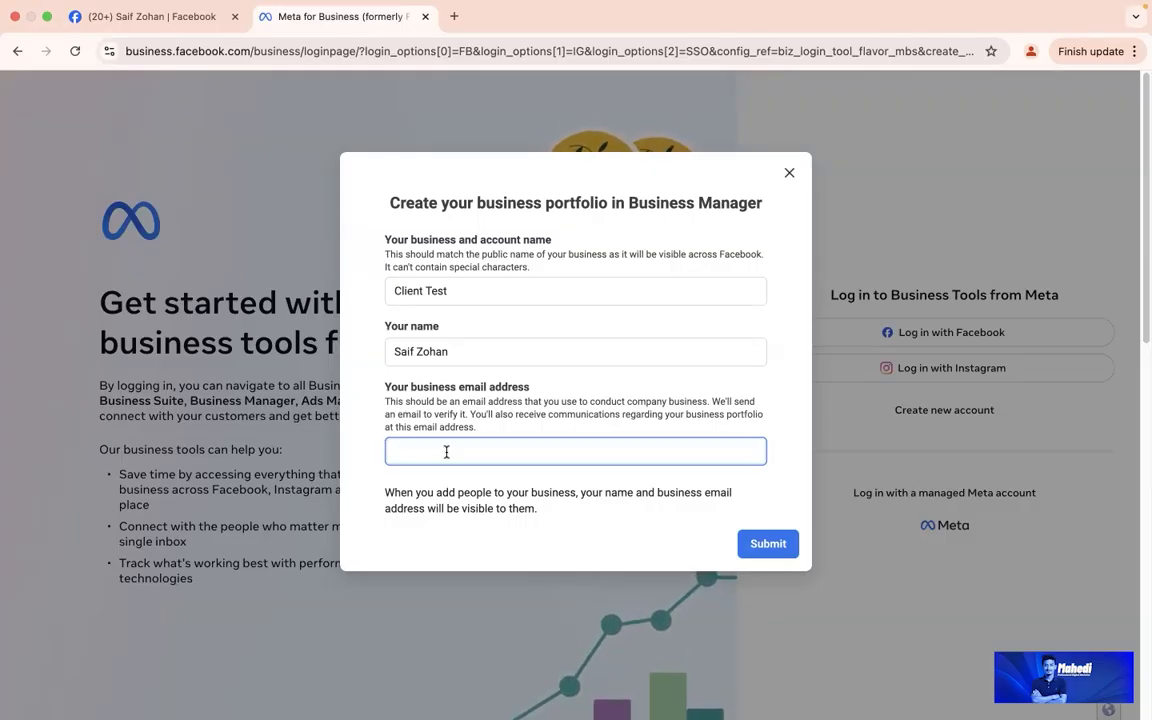
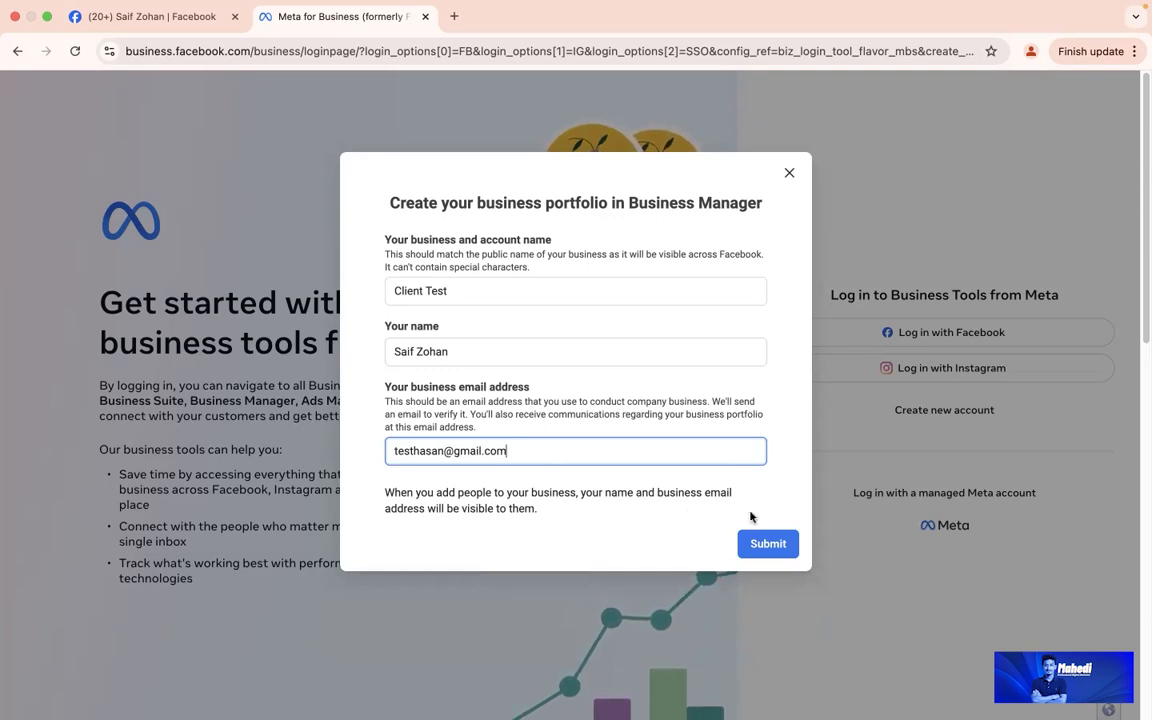
left_click(761, 545)
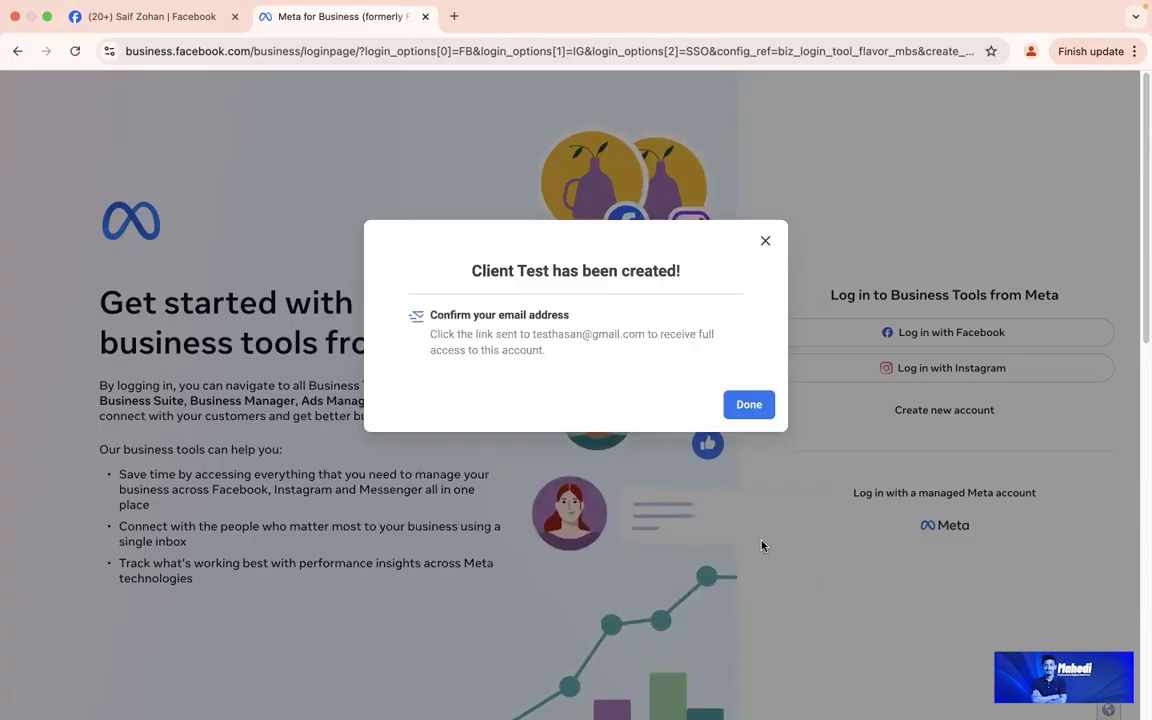
Step: Close the 'Client Test has been created!' dialog and dismiss the notification prompt
left_click(754, 408)
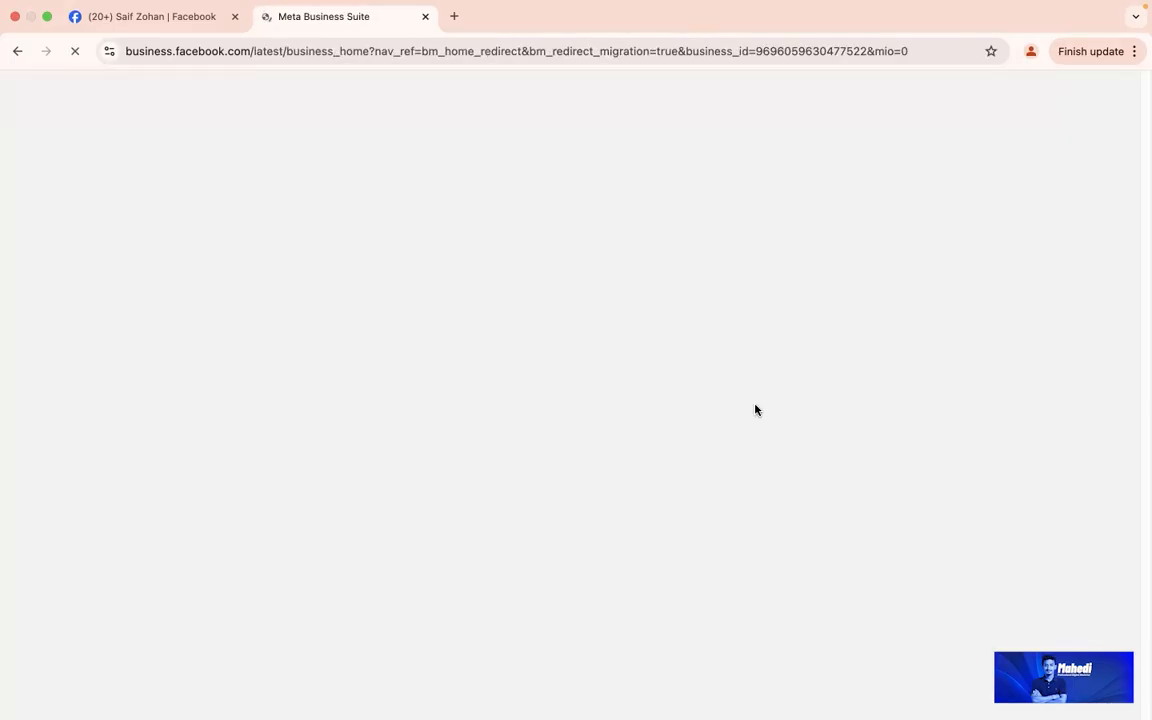
left_click(302, 178)
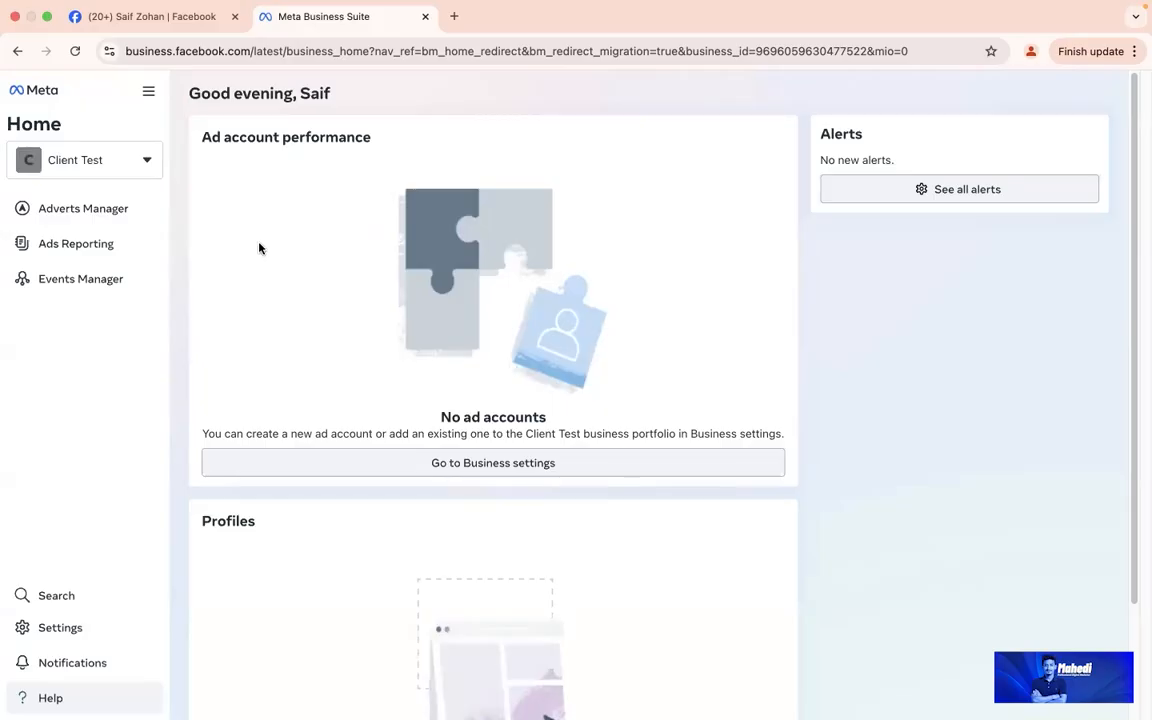
Step: Dismiss the portfolio renaming notice and reopen the portfolio list showing Client Test
left_click(86, 166)
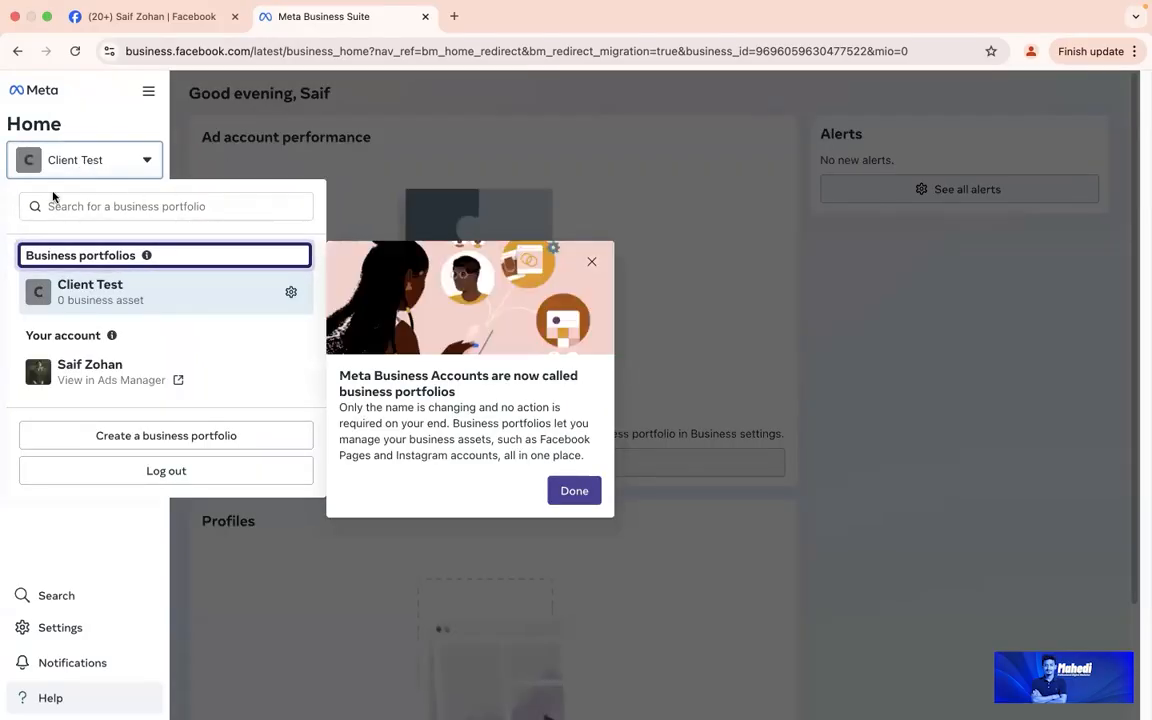
left_click(592, 262)
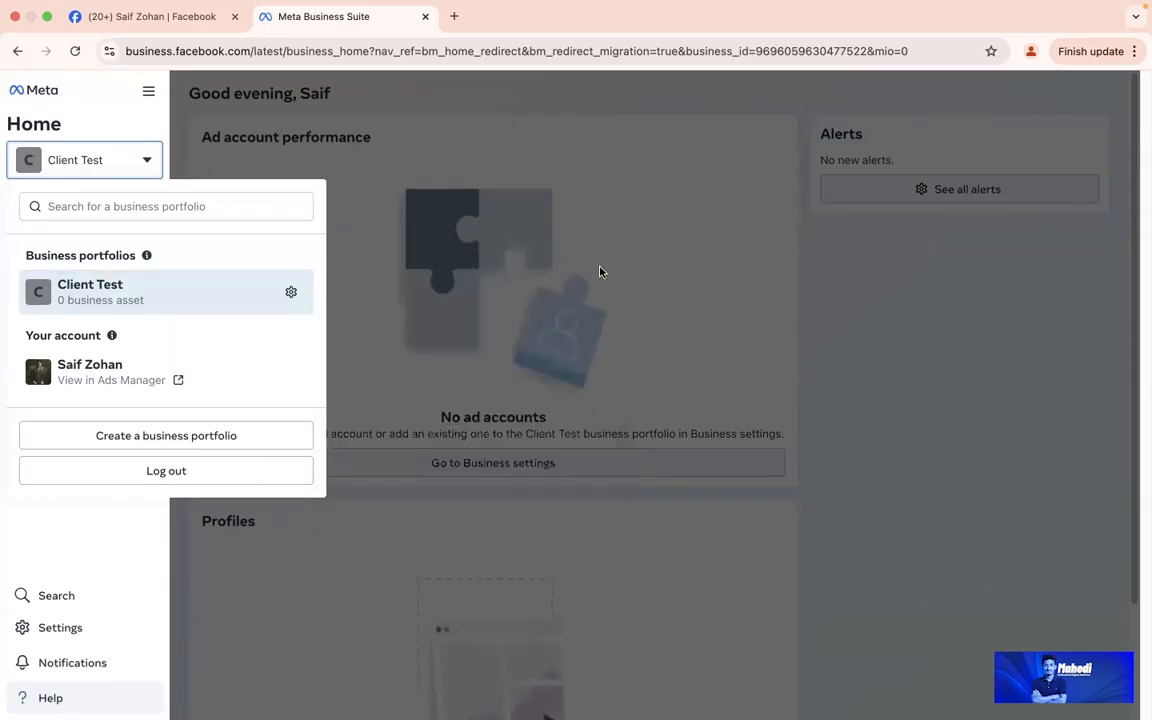
left_click(278, 140)
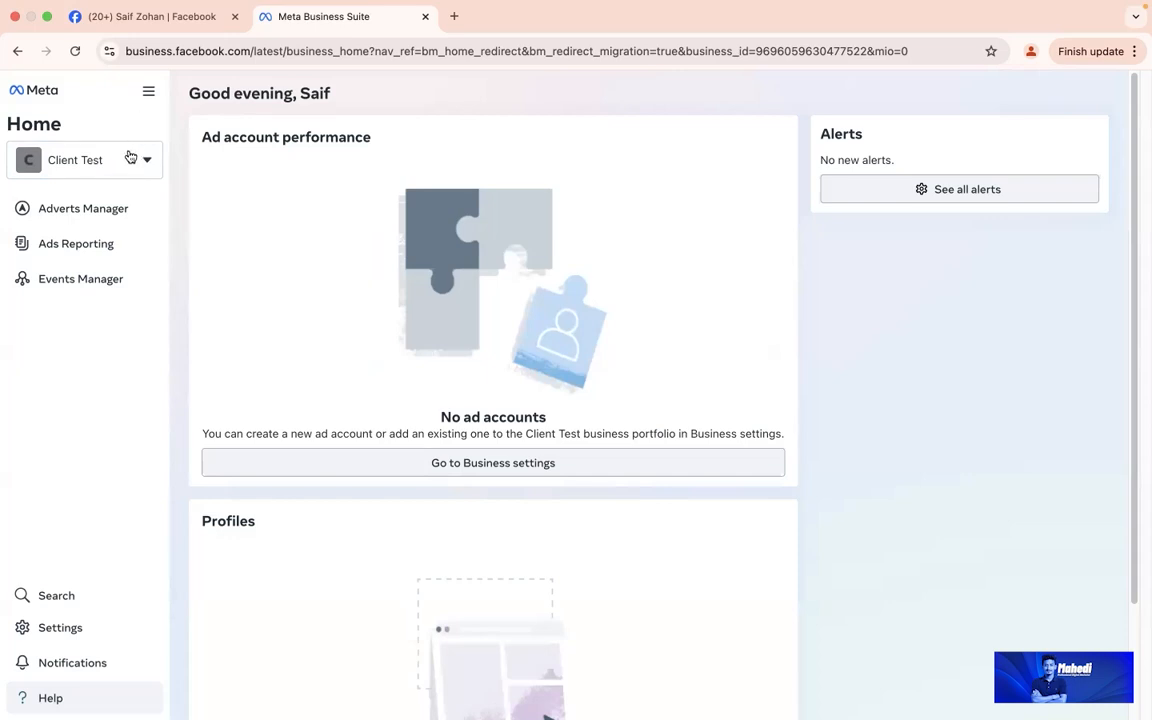
left_click(128, 164)
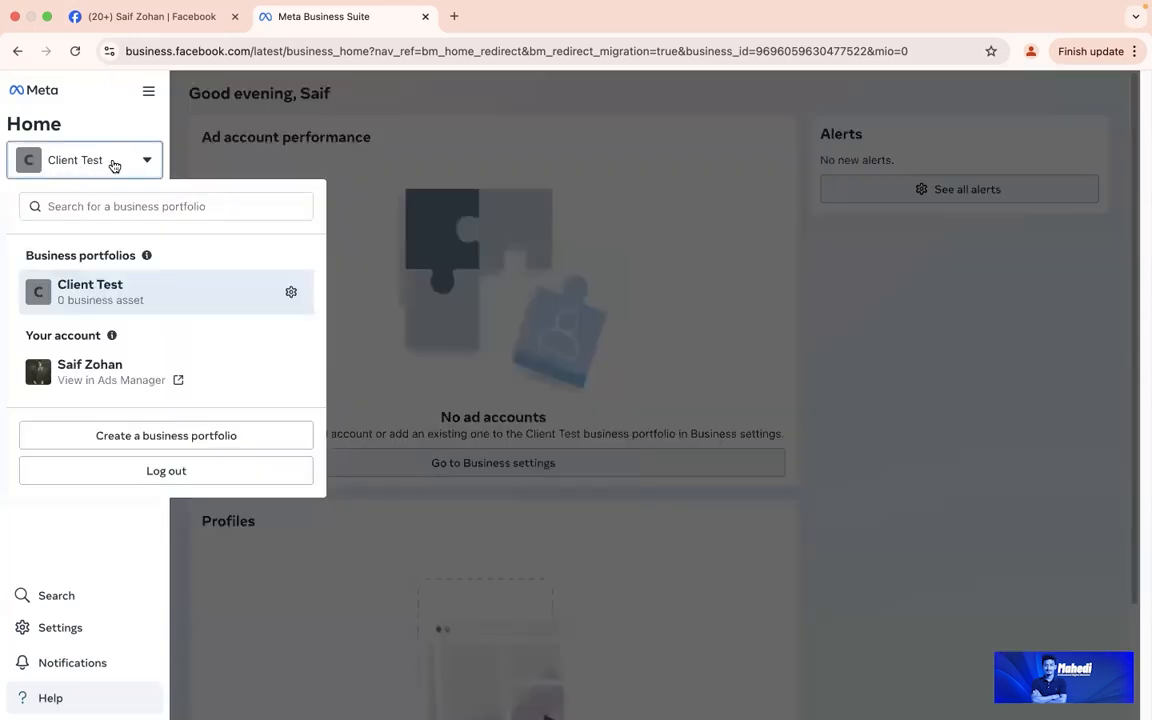
Step: Open Client Test settings, then try the misspelled business.facebook.com/settins in a new tab
left_click(292, 293)
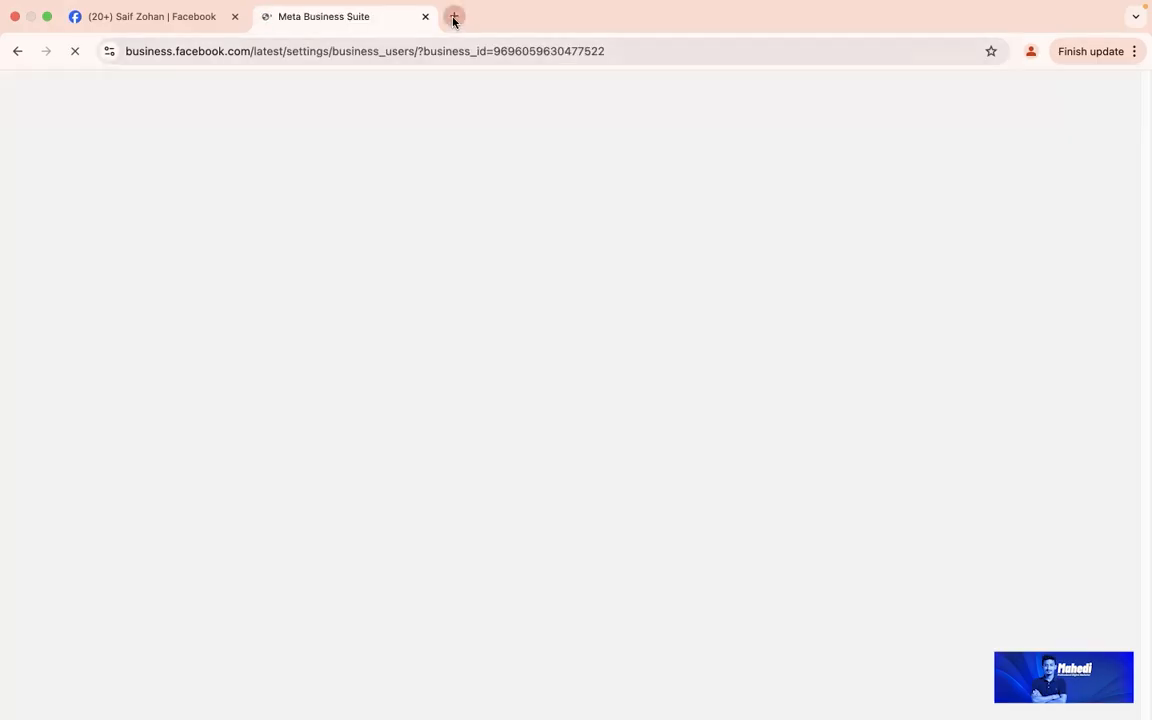
left_click(454, 17)
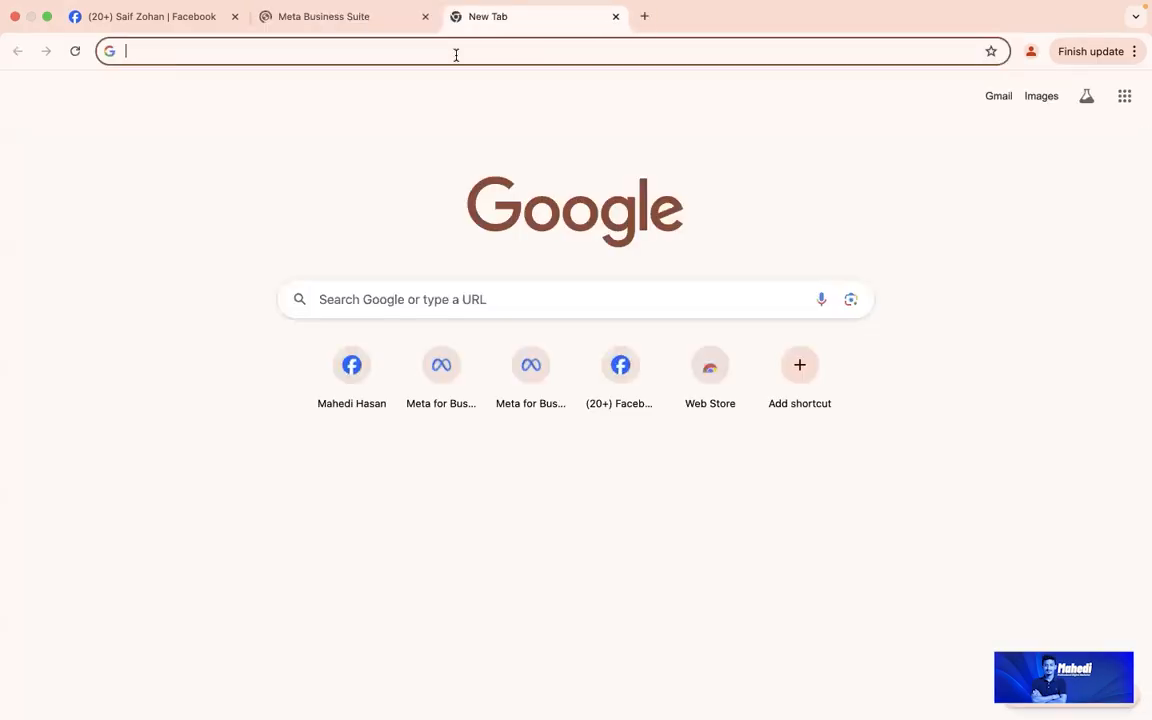
type("b")
key("Right")
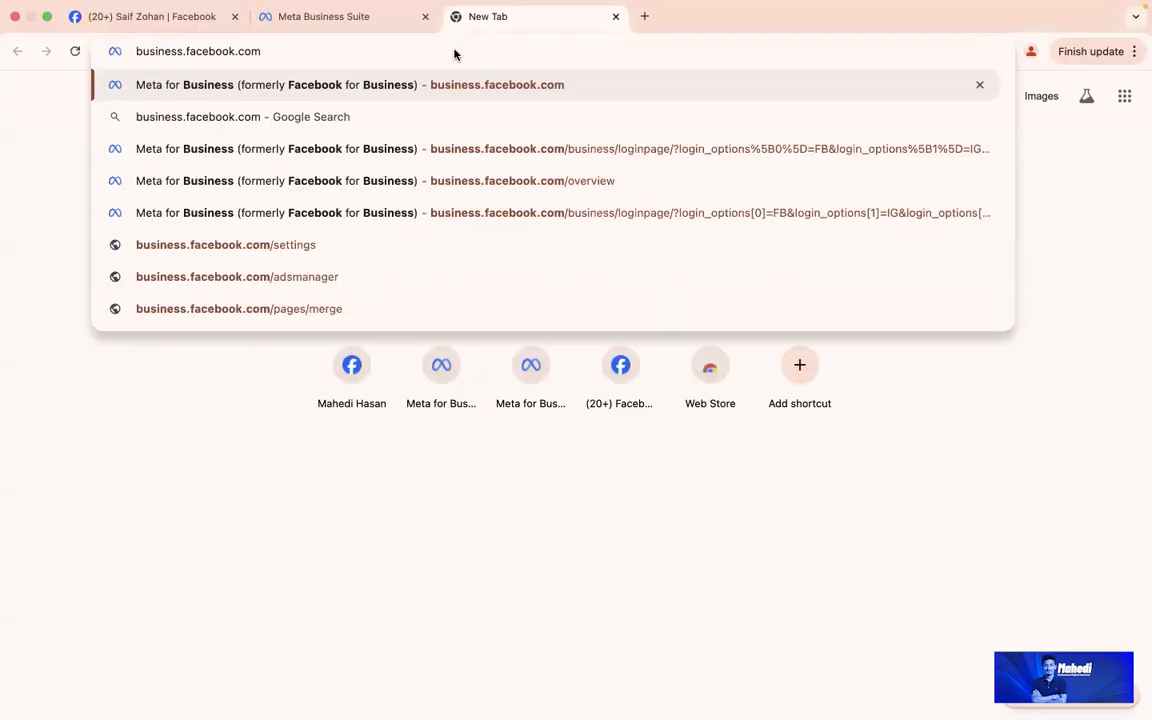
type("/settins")
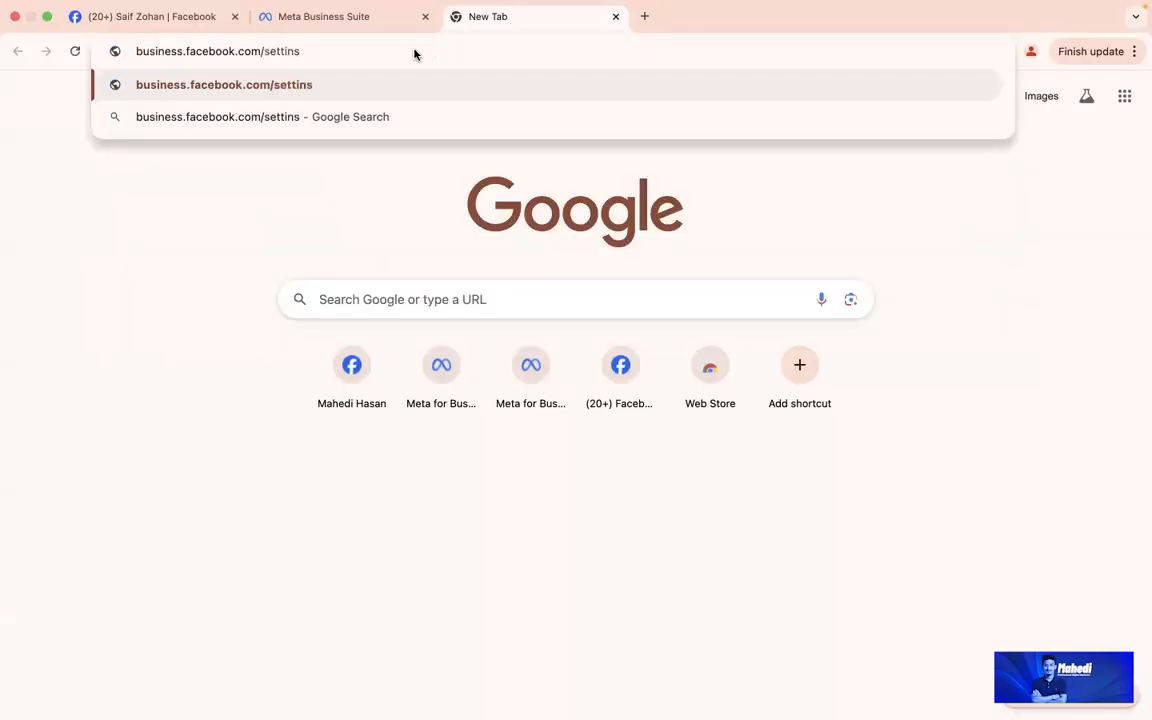
left_click_drag(300, 52, 123, 59)
key("shift+Return")
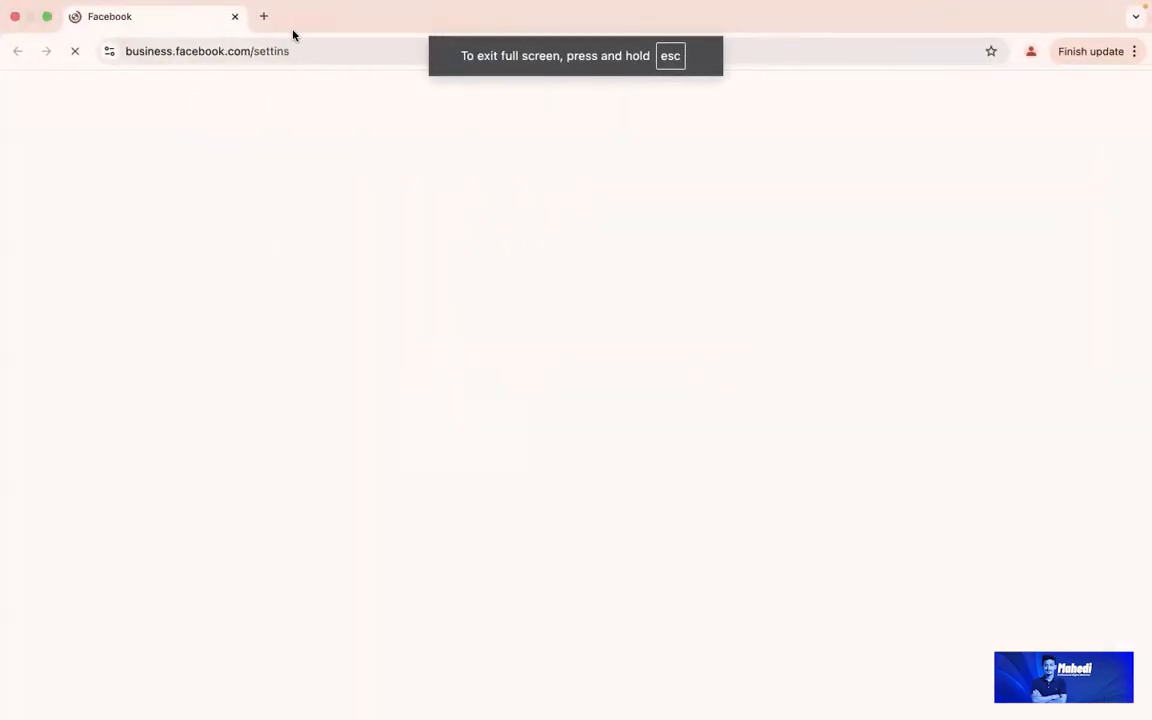
Step: Close the error page and load business.facebook.com/settings instead
left_click(235, 16)
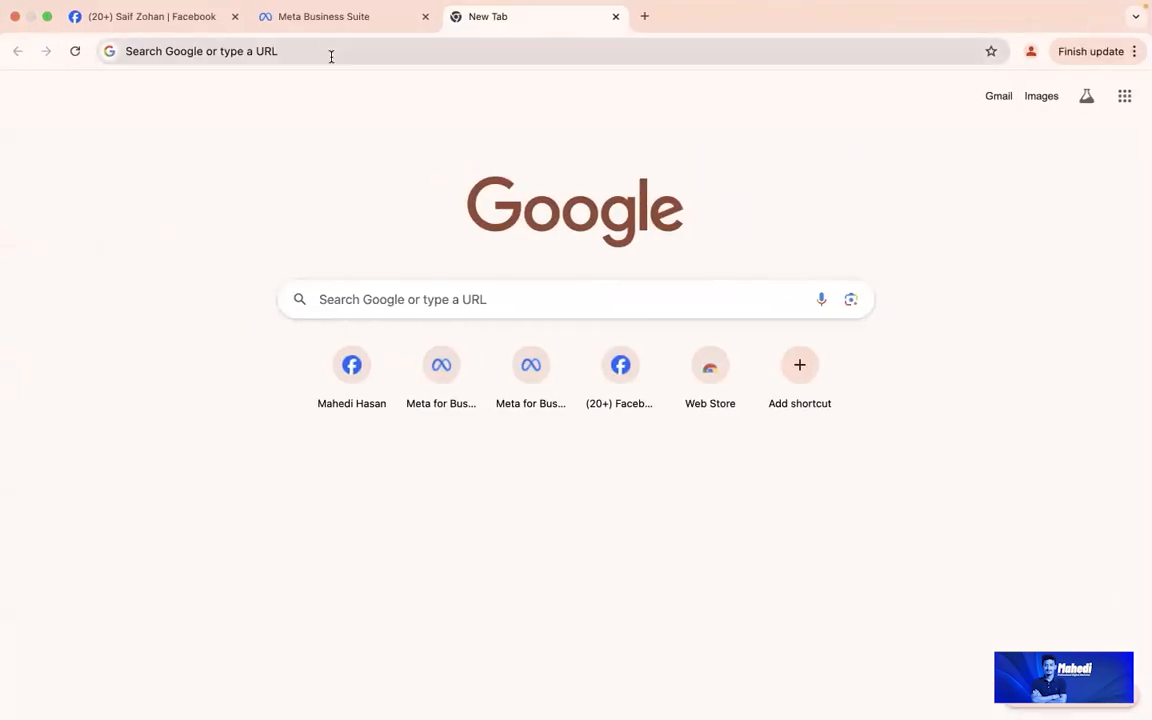
left_click(329, 56)
type("b")
key("Right")
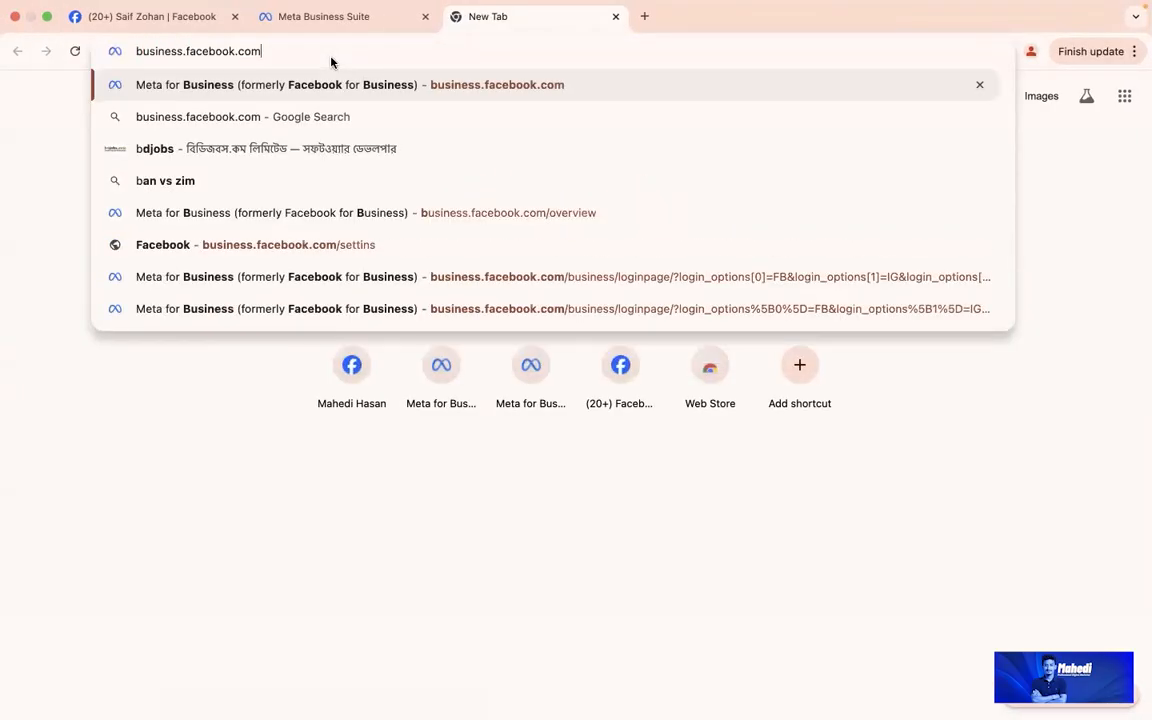
type("/settings")
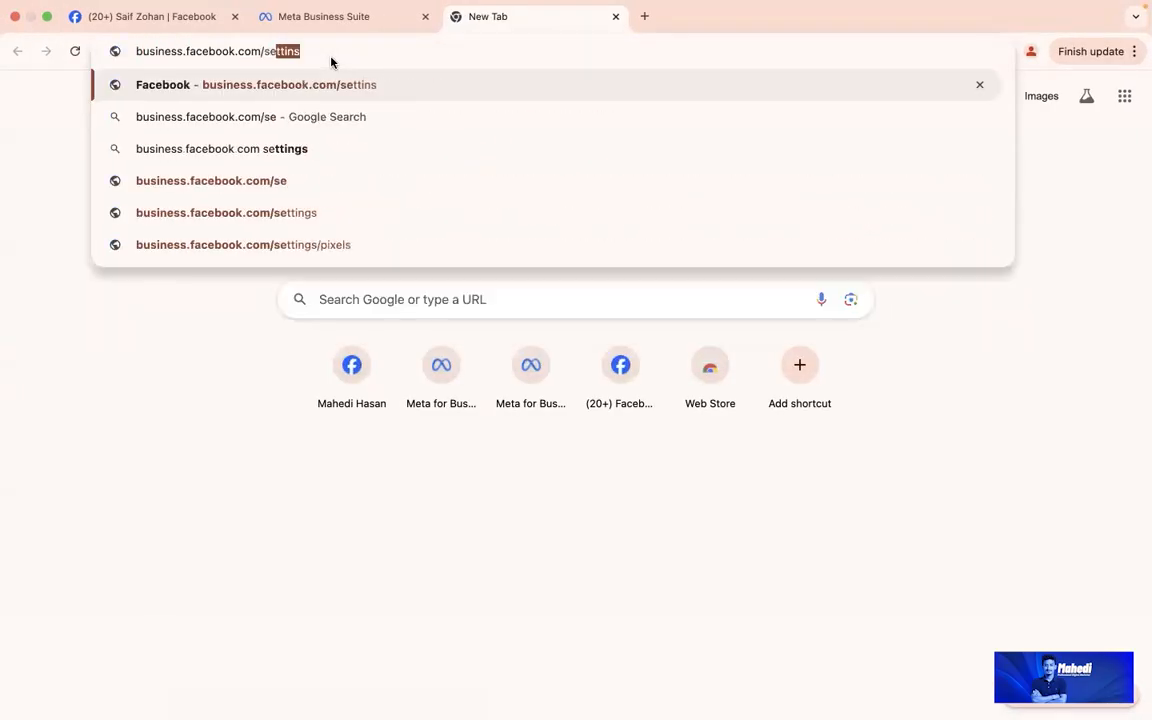
key("Return")
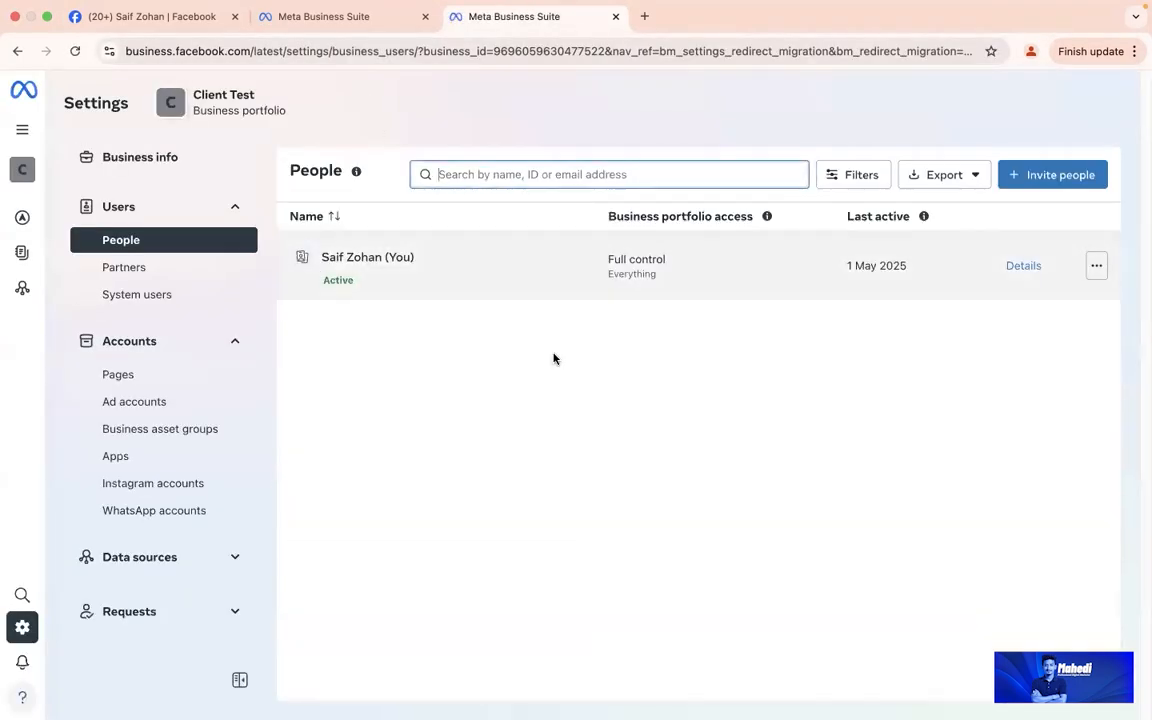
Step: Close the duplicate Meta Business Suite tab, keeping the newest settings tab
left_click(347, 20)
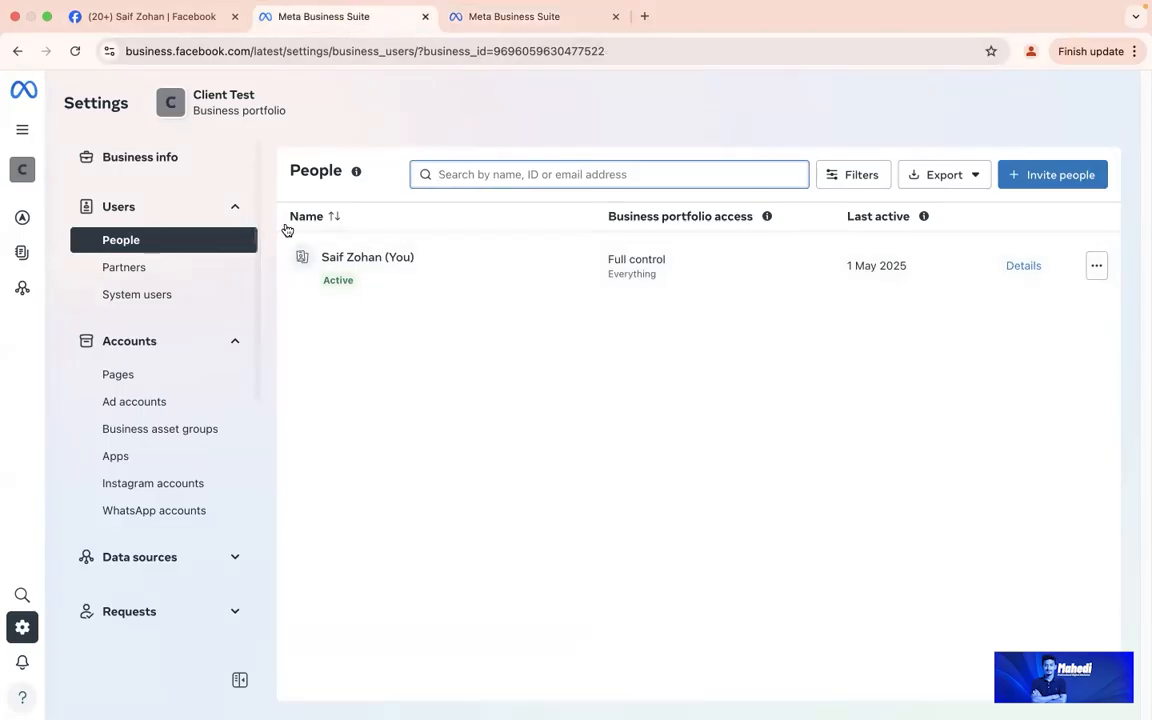
left_click(481, 20)
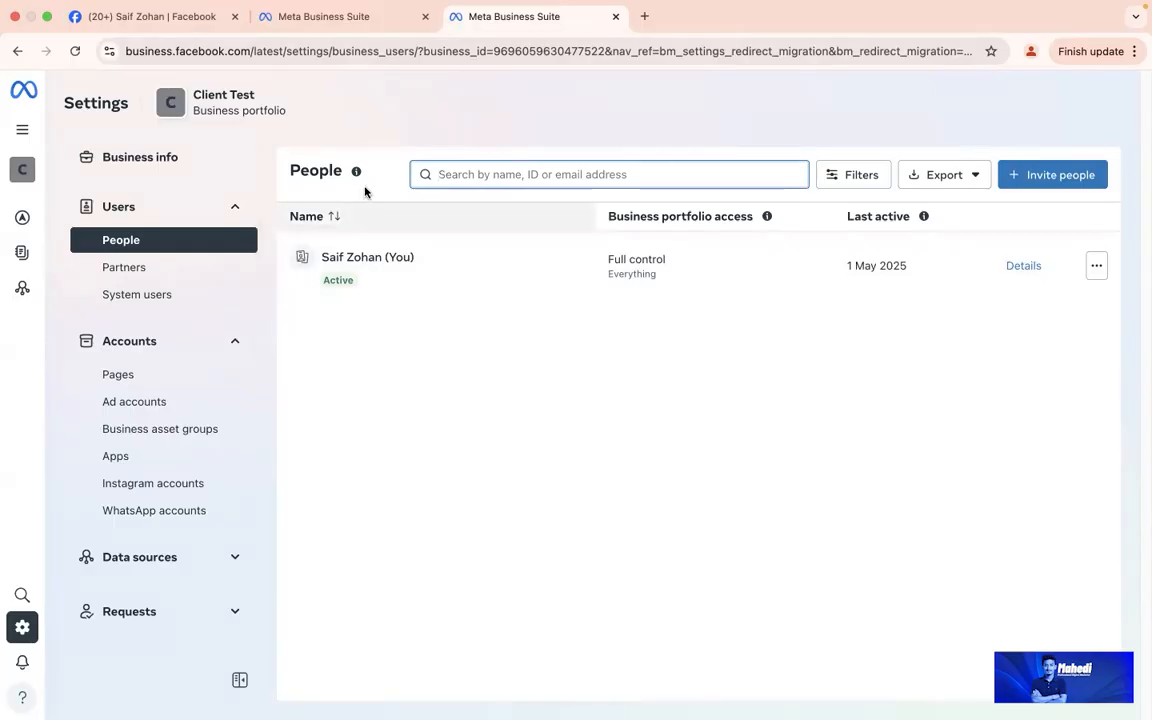
left_click(425, 16)
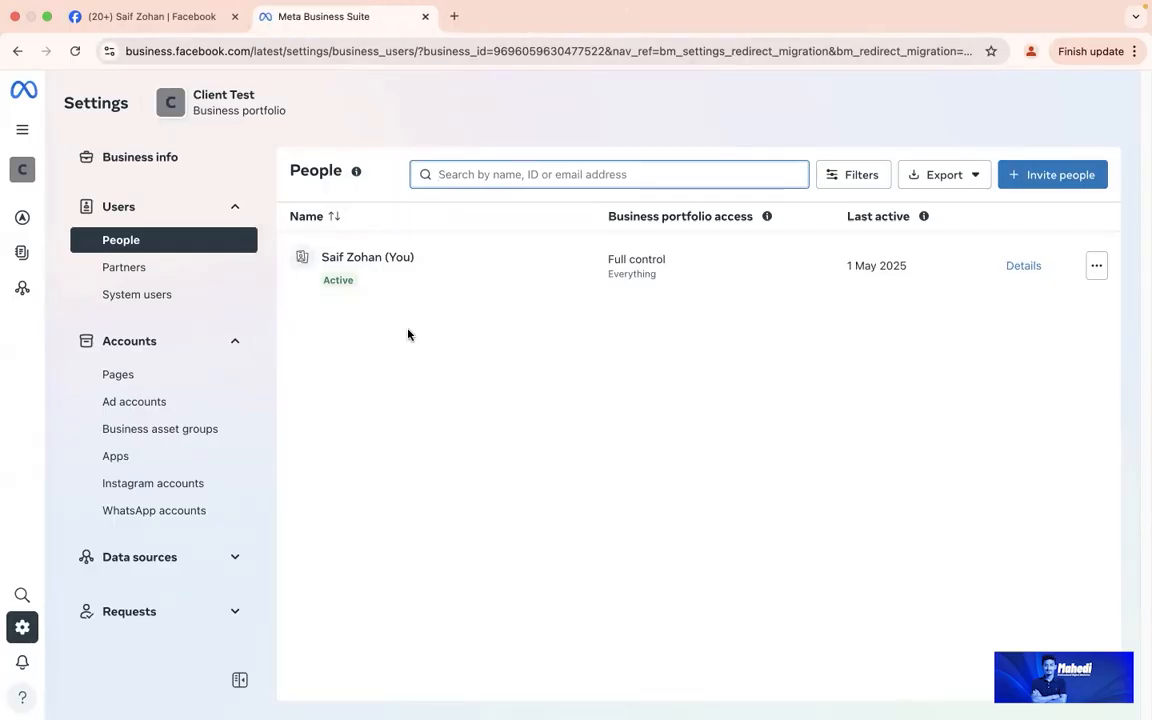
Step: Glance at the whiteboard outline, then go to Accounts > Ad accounts
key("ctrl+Left")
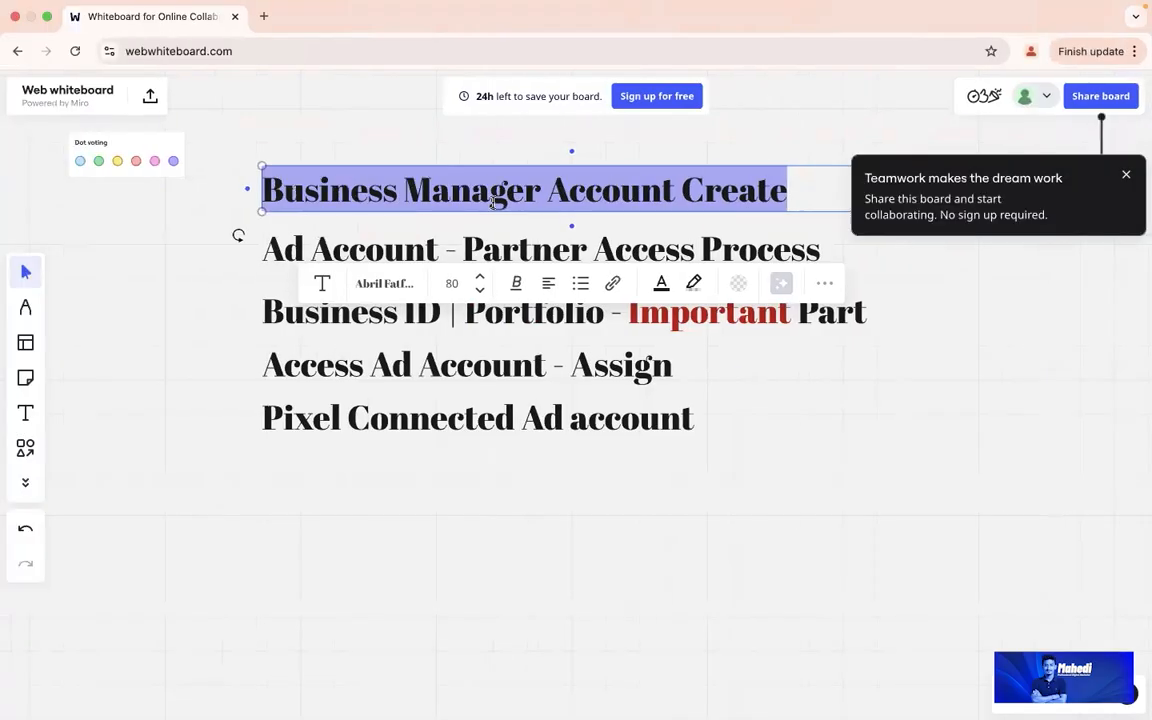
left_click(784, 424)
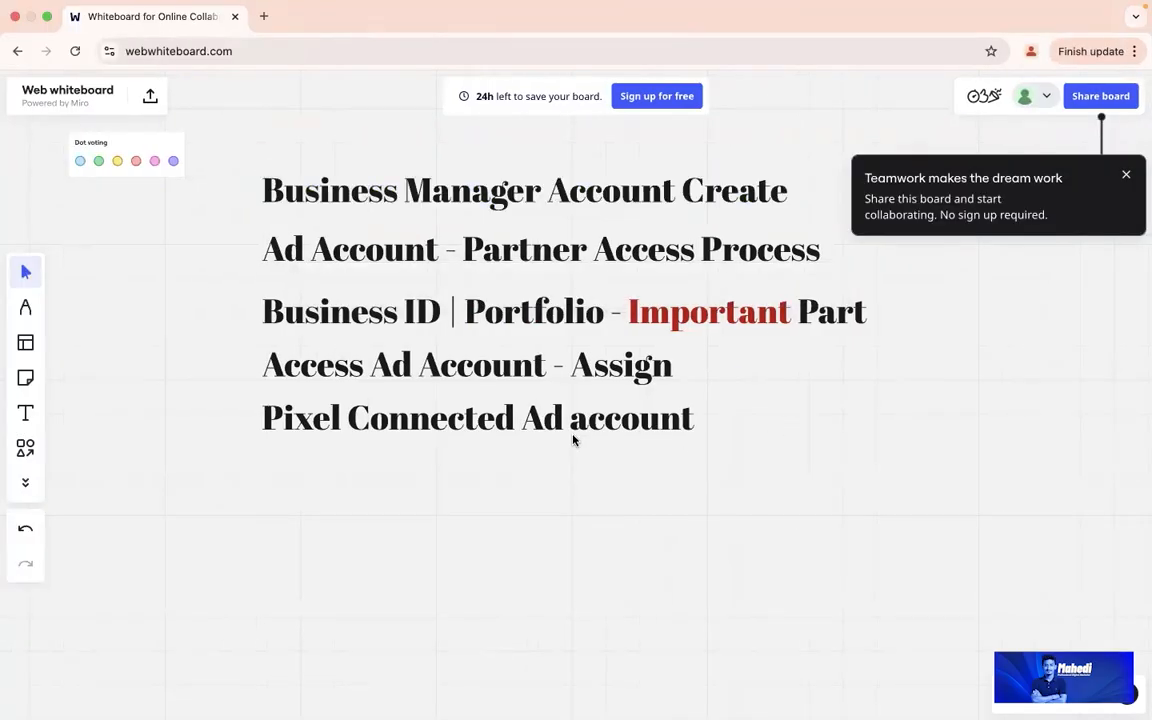
key("ctrl+Right")
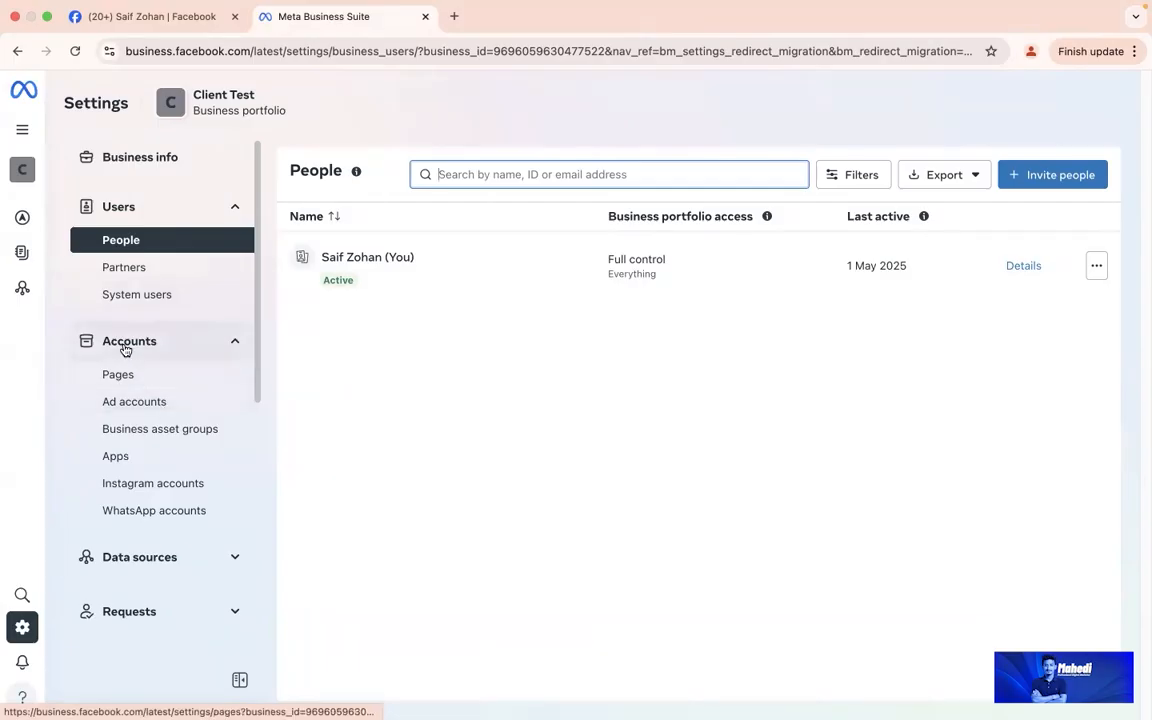
left_click(164, 404)
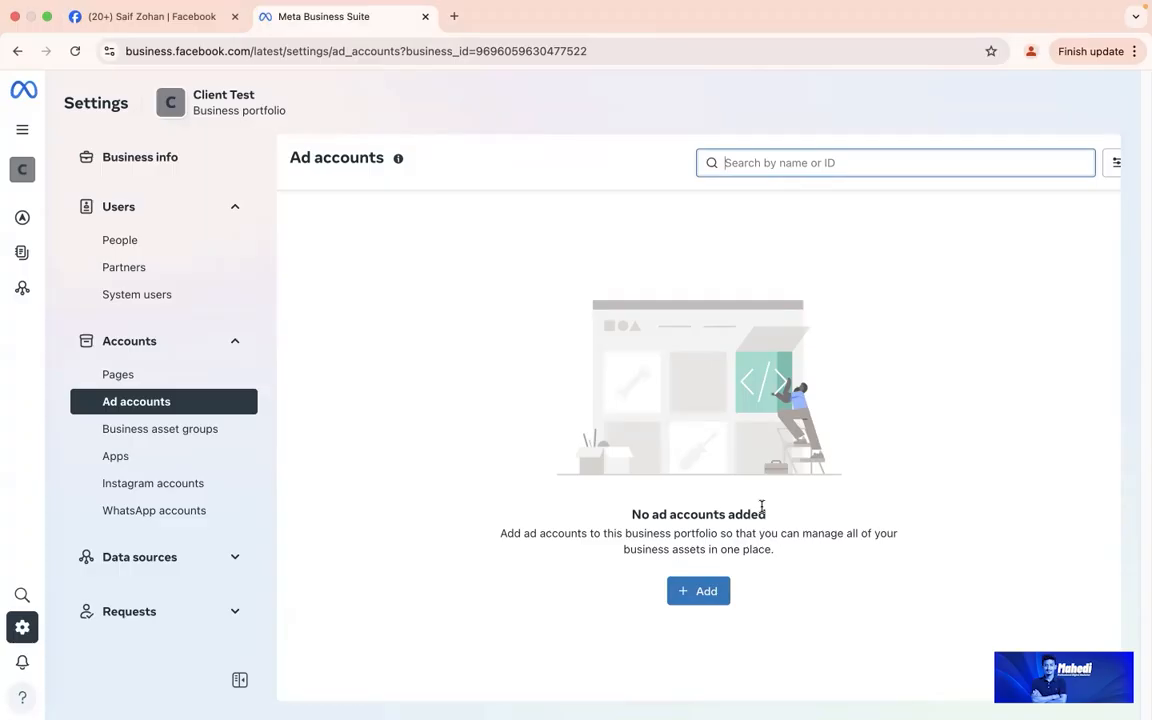
Step: Create a new ad account named 'Test 1' for My business, accepting the terms
left_click(700, 594)
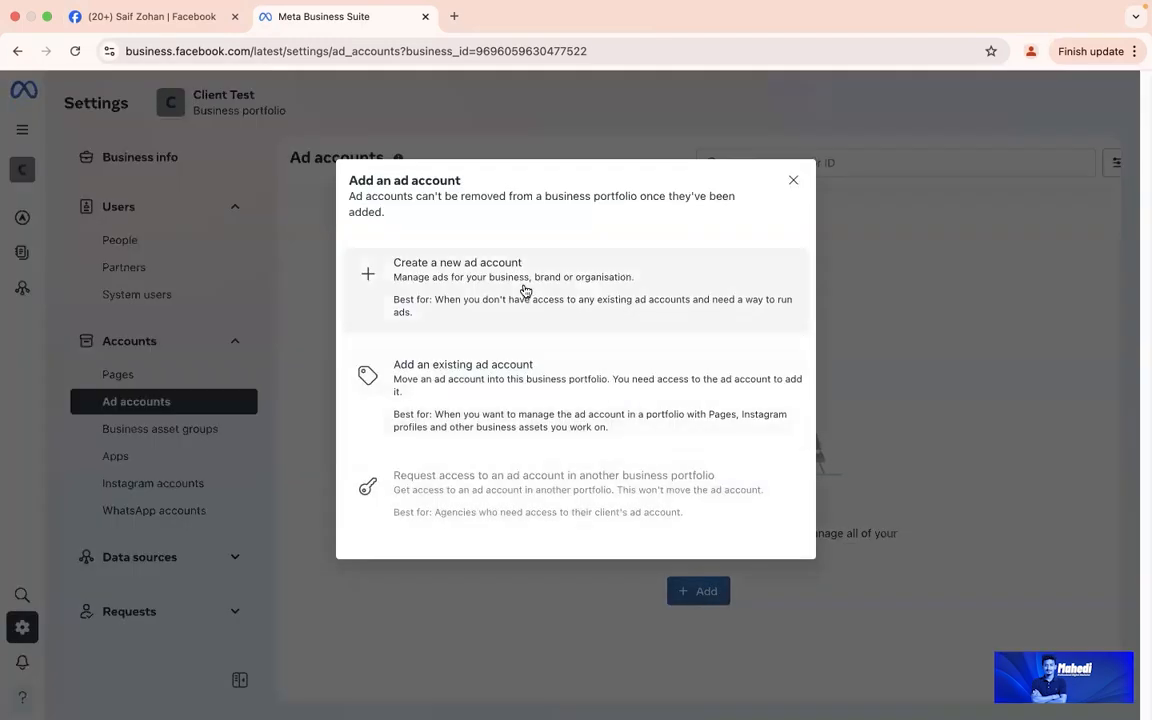
left_click(523, 290)
left_click(523, 253)
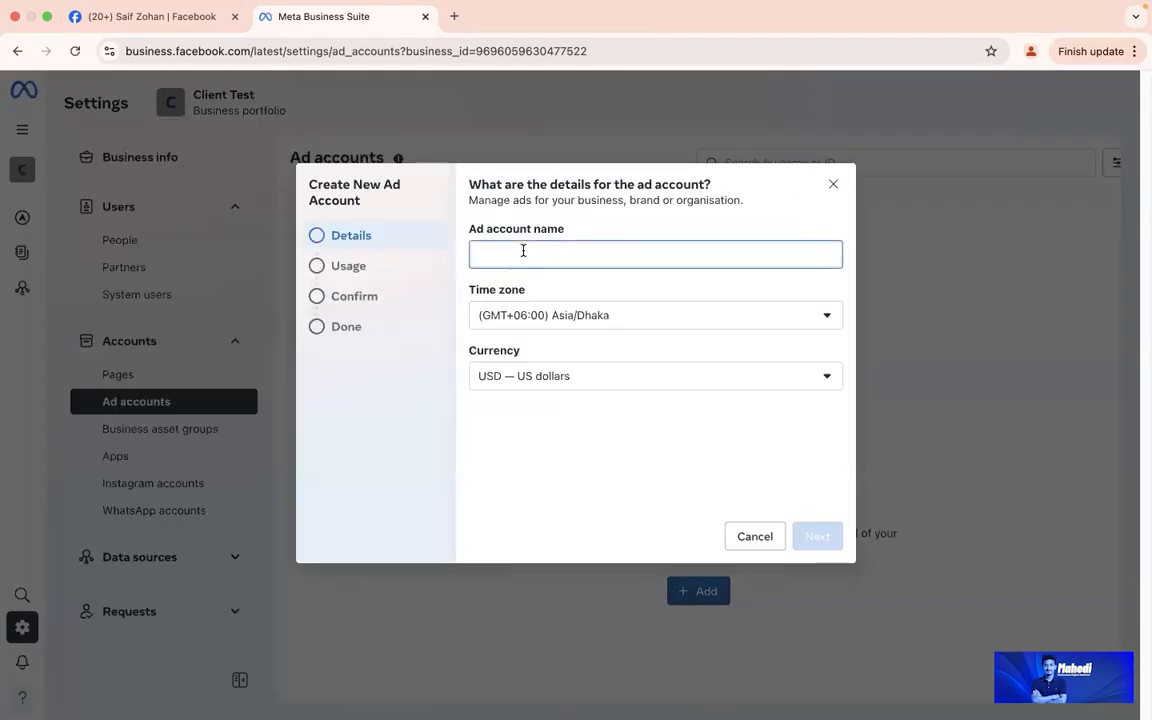
type("Tes")
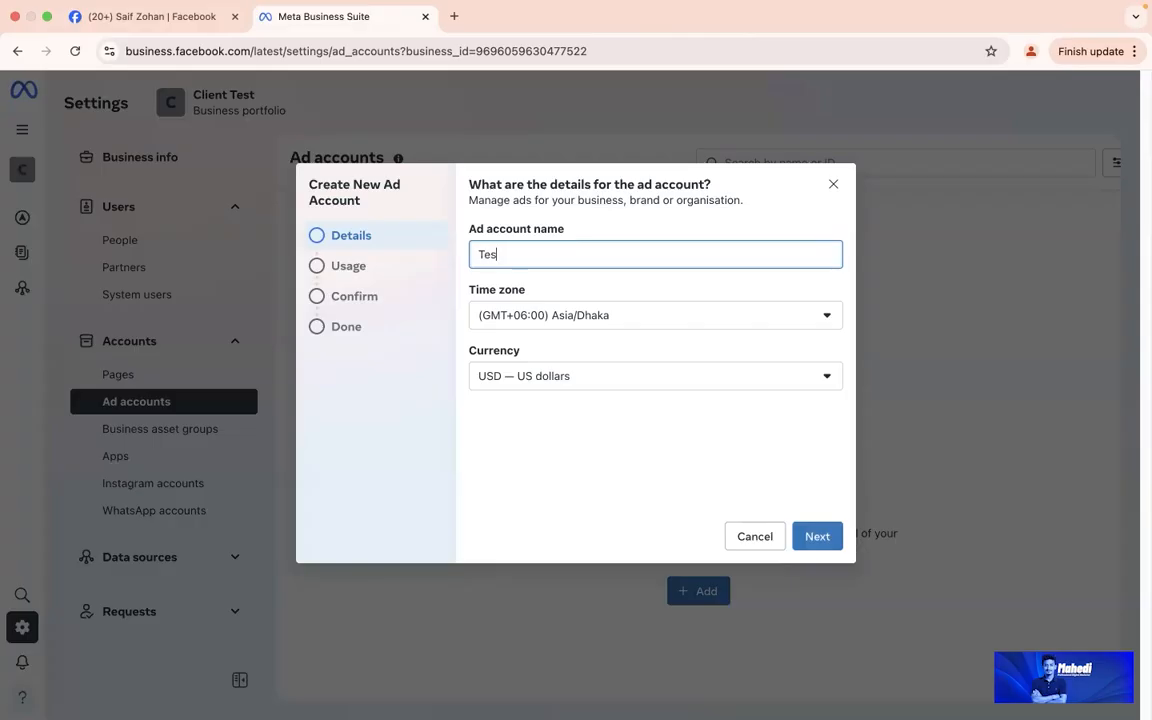
type("t 1")
left_click(818, 537)
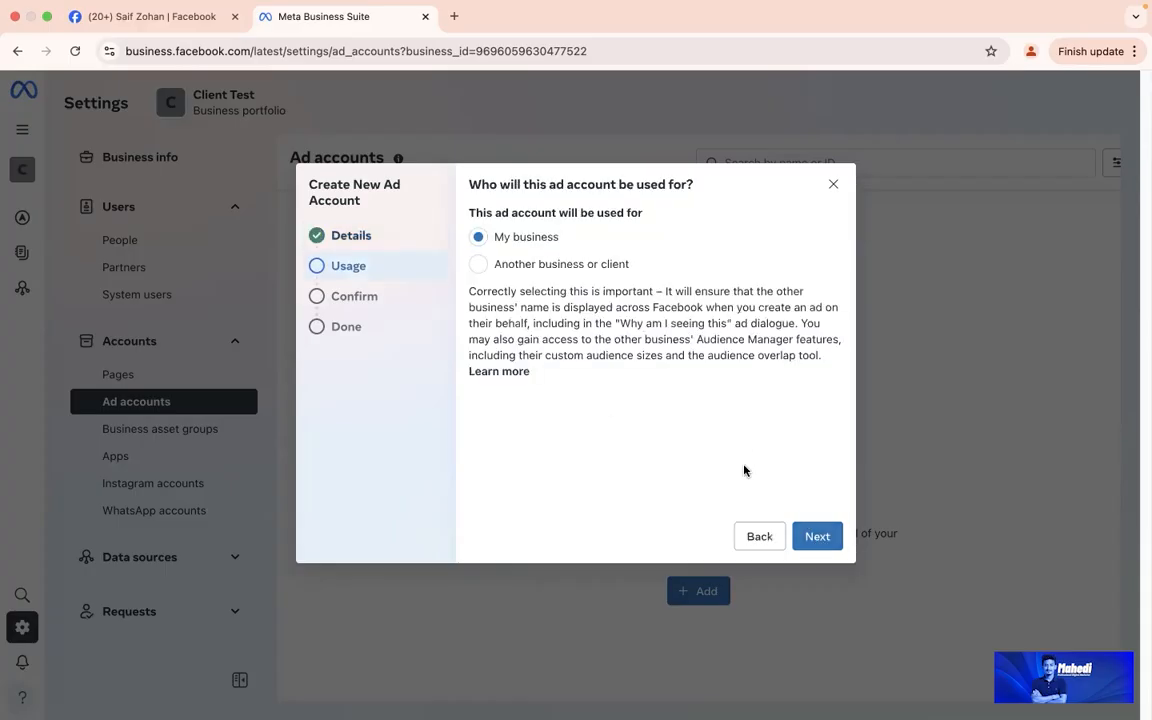
left_click(818, 540)
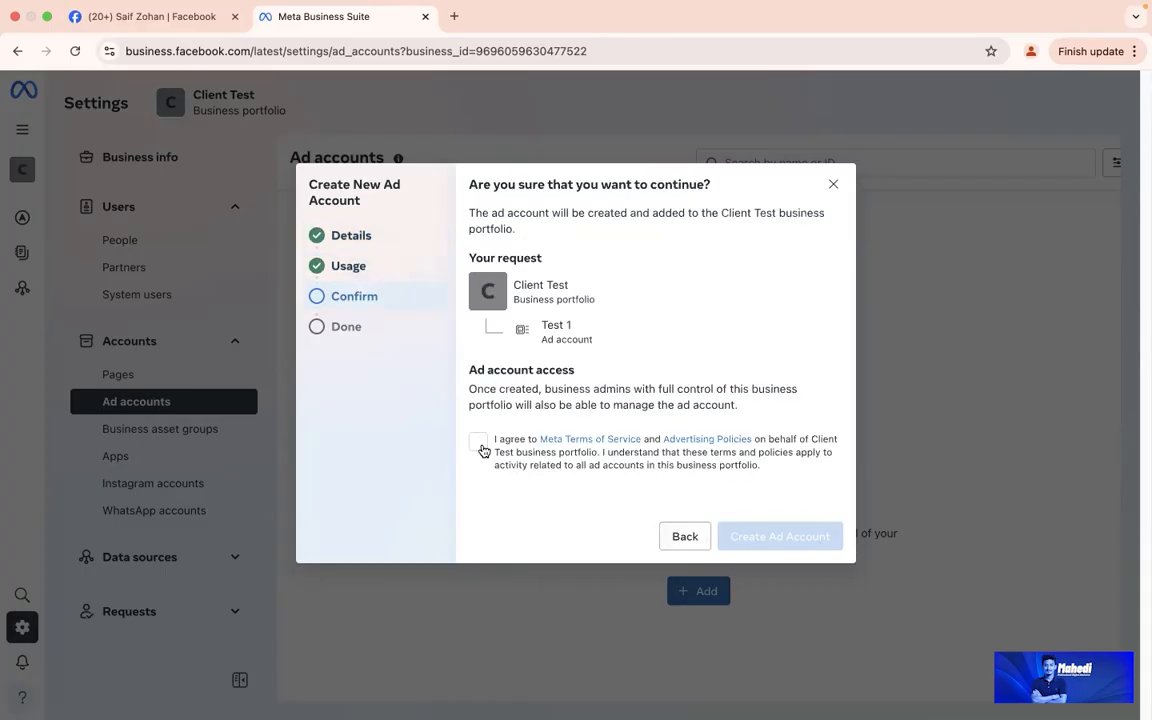
left_click(479, 444)
left_click(803, 539)
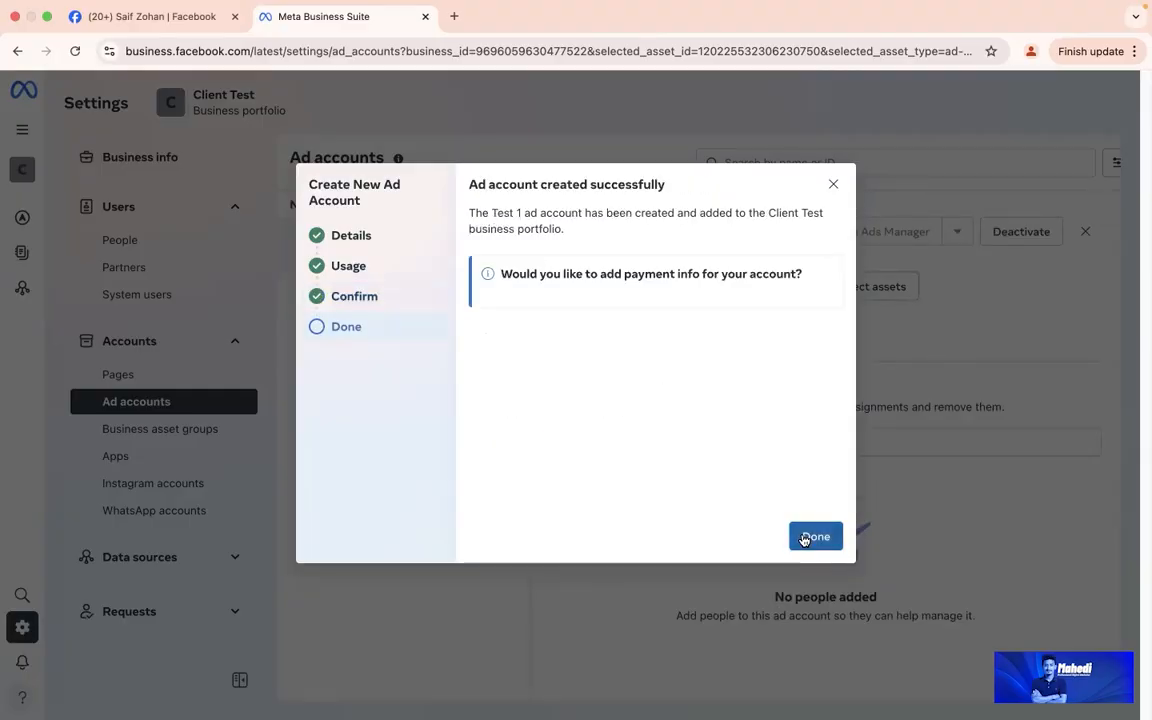
left_click(810, 537)
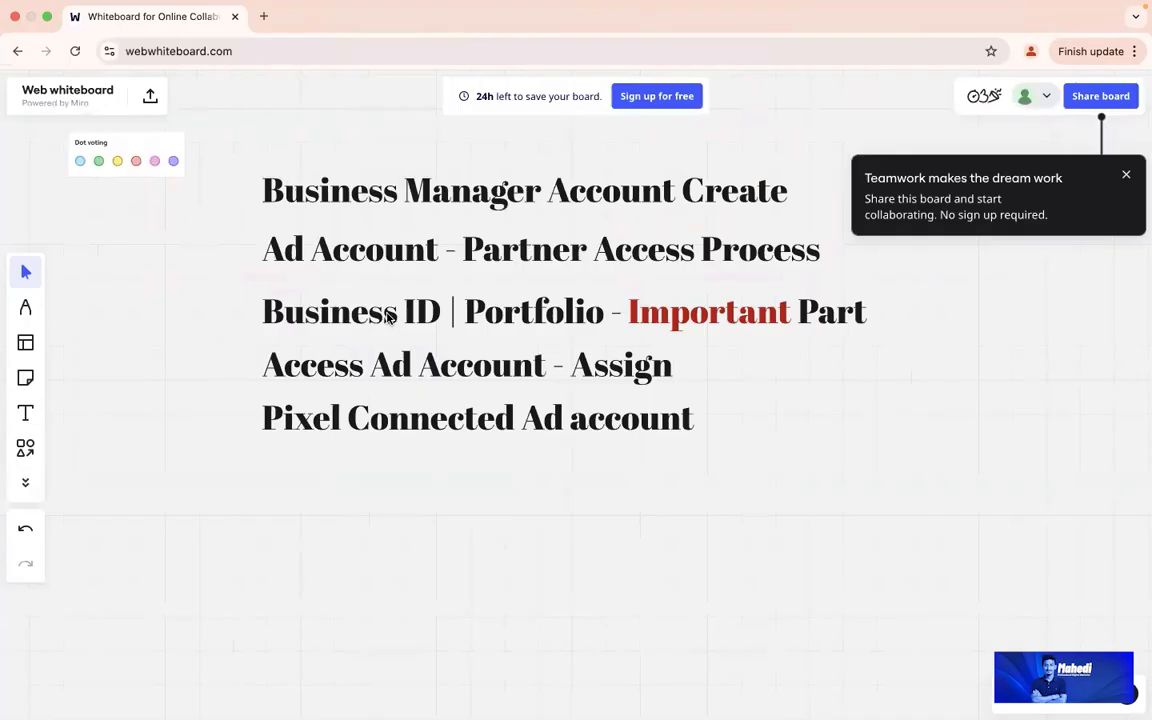
Step: Select 'Business ID' in the third outline heading, extending the selection toward 'Portfolio'
double_click(376, 312)
double_click(376, 311)
left_click_drag(439, 311, 247, 279)
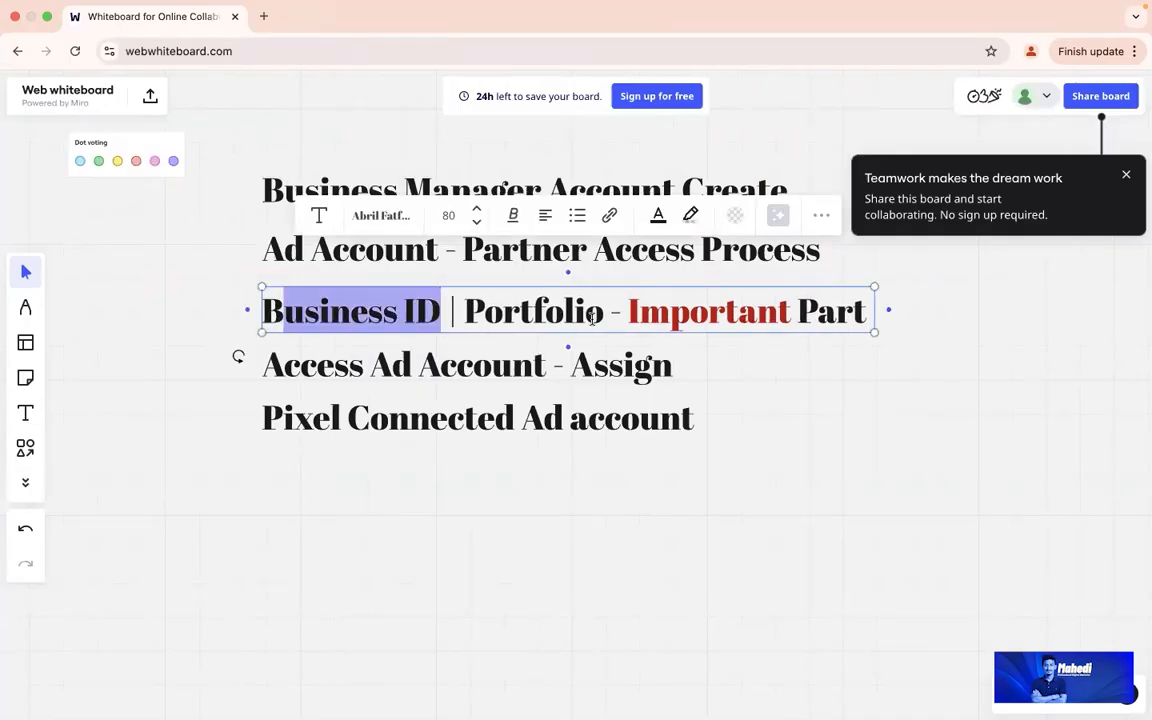
left_click_drag(600, 315, 247, 275)
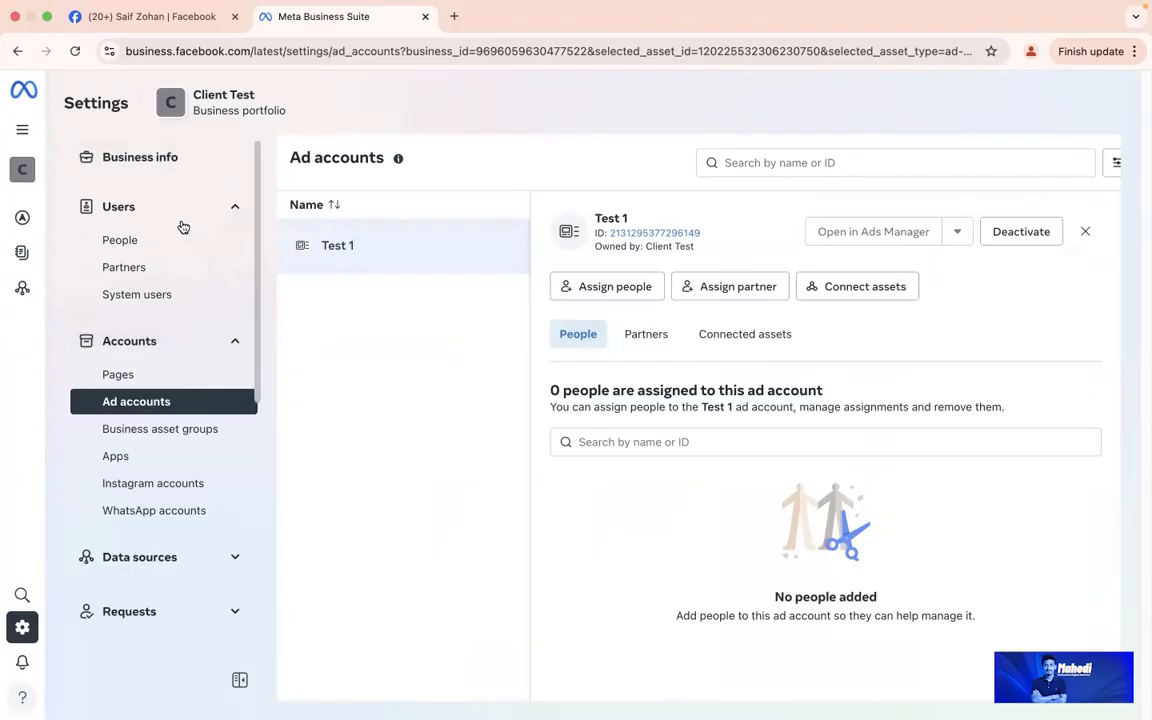
Step: Open Client Test's Business info and select its portfolio ID on the page and in the address bar
left_click(189, 156)
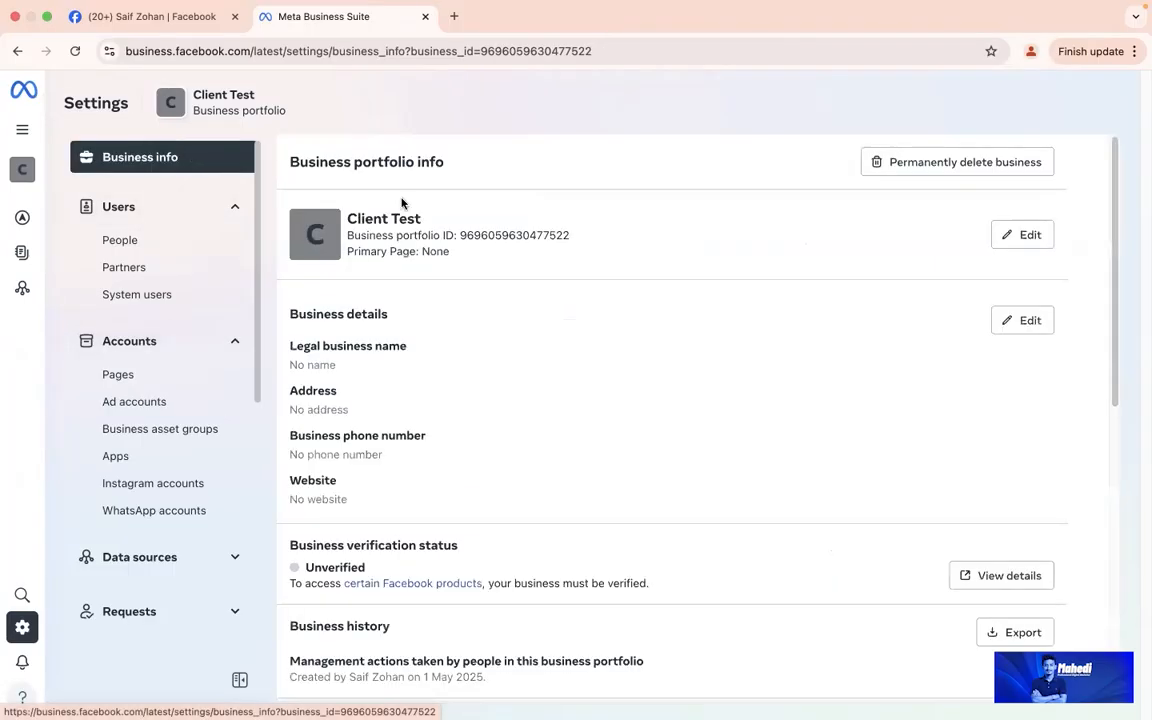
left_click_drag(318, 235, 555, 235)
double_click(555, 235)
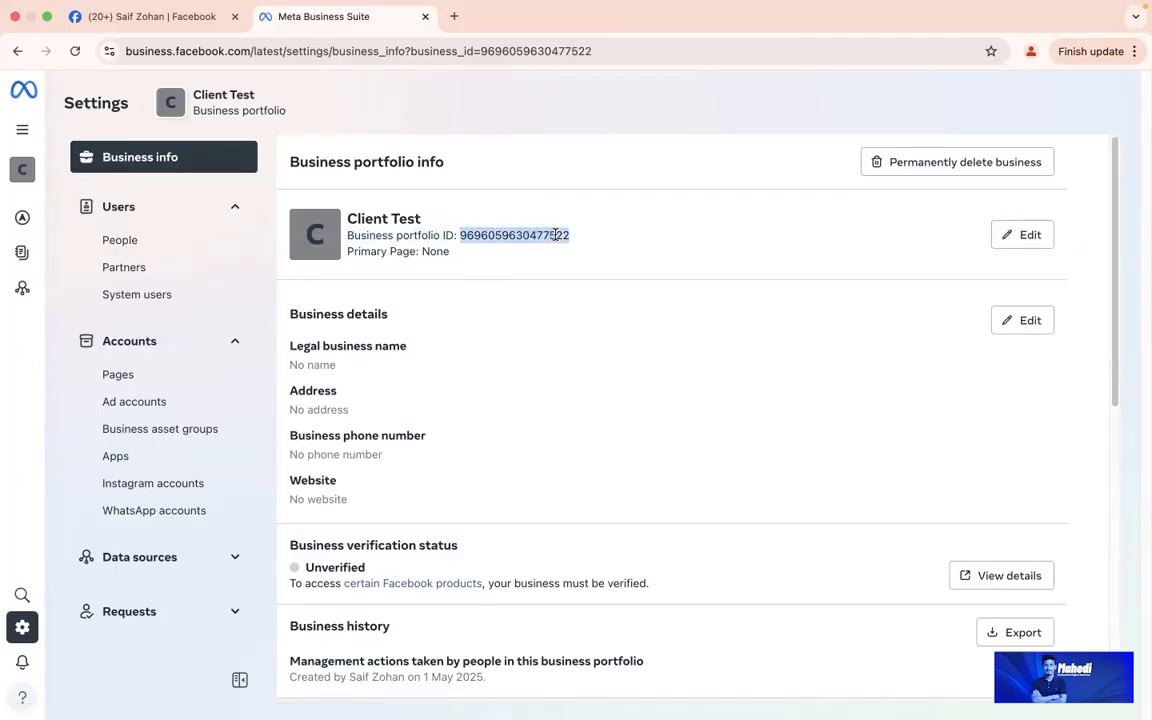
left_click_drag(482, 48, 447, 52)
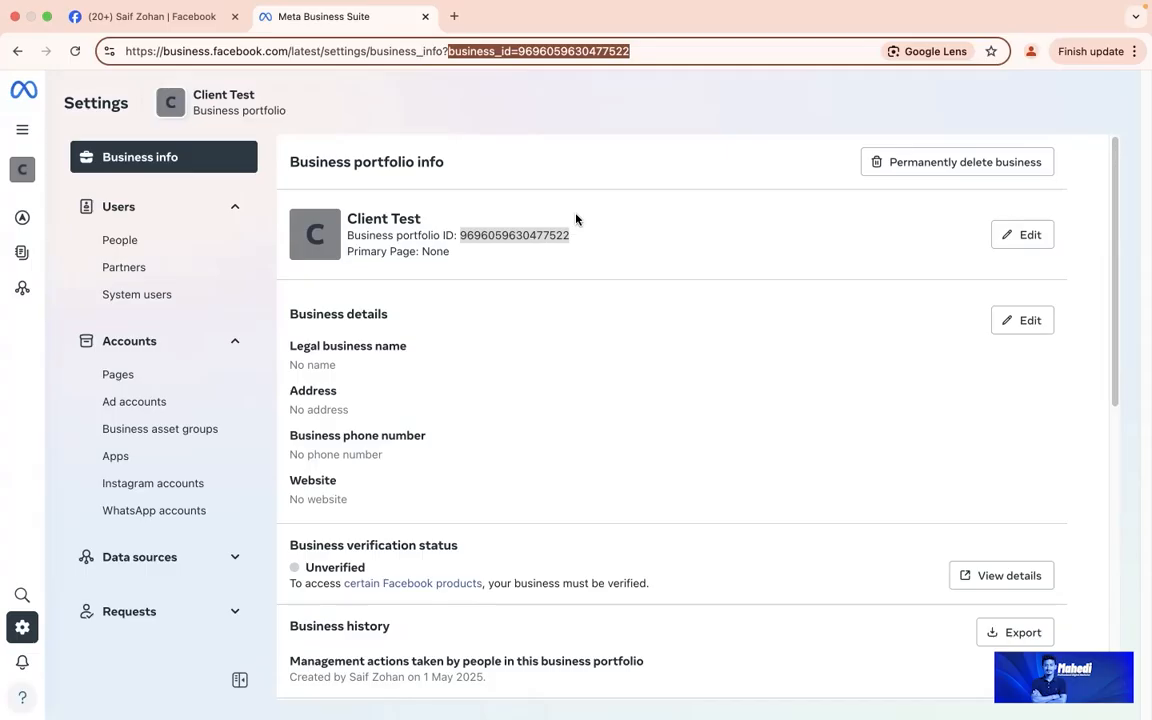
Step: Re-select the words 'Business ID' in the whiteboard outline heading
key("ctrl+Left")
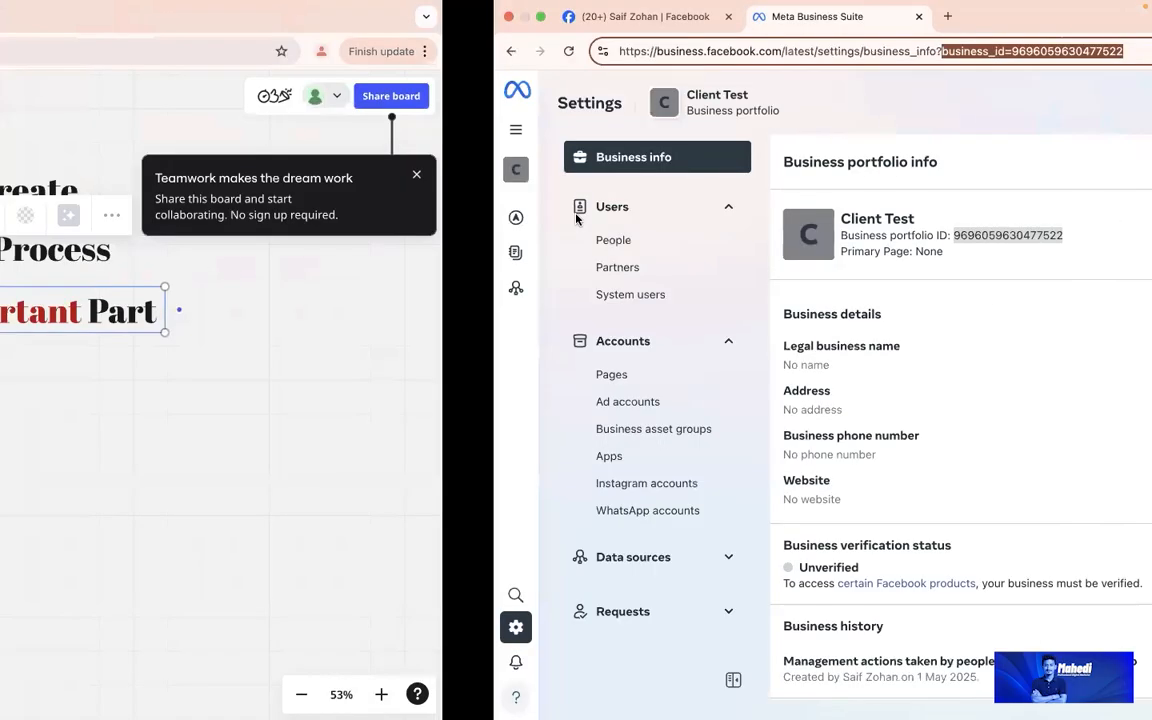
left_click(457, 315)
left_click_drag(441, 313, 271, 310)
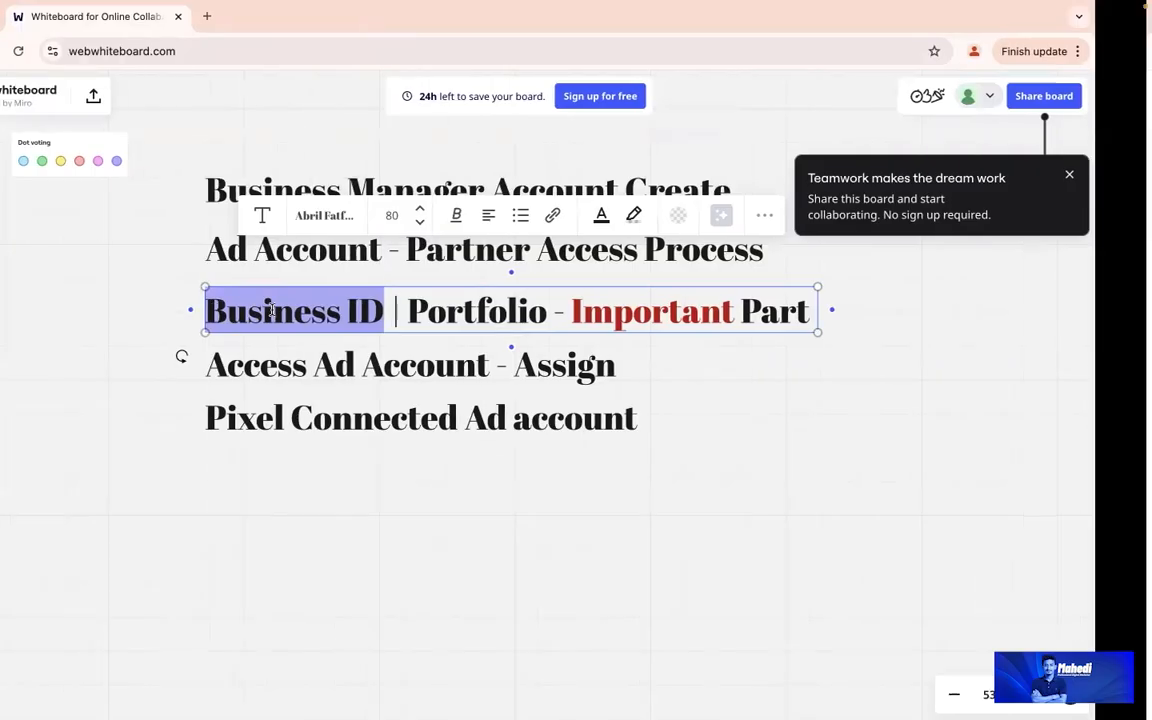
Step: Re-select the Client Test portfolio ID, then bring up the other portfolio's Partners settings
key("ctrl+Right")
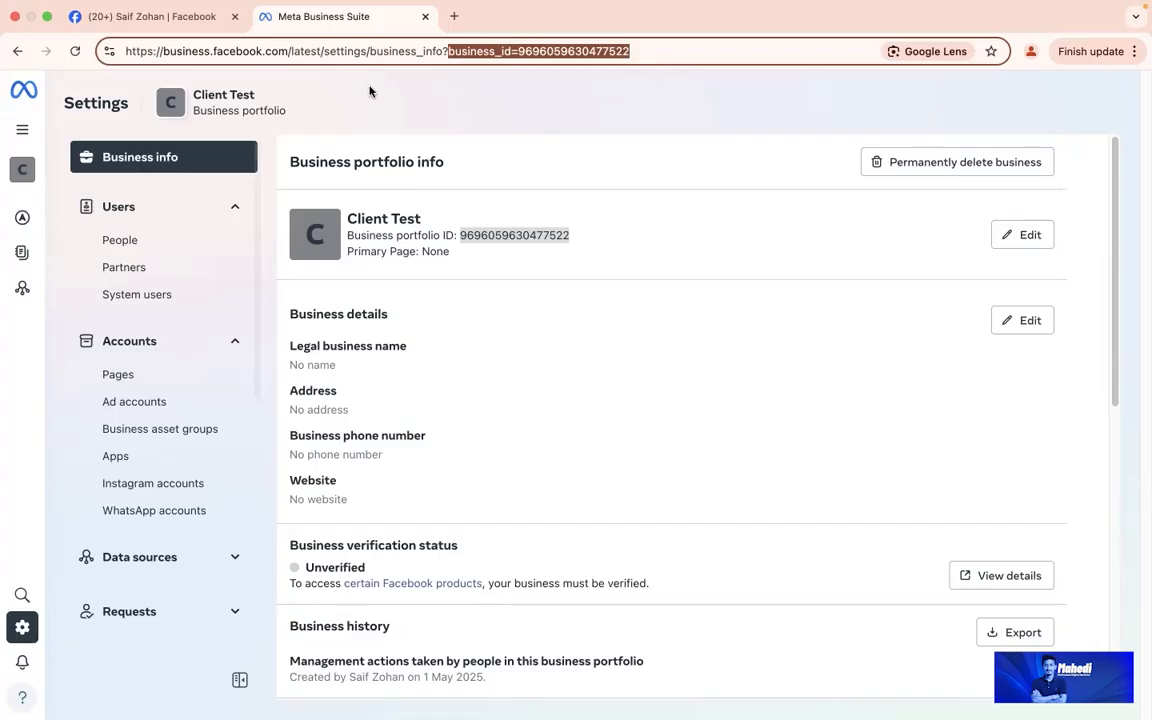
double_click(492, 232)
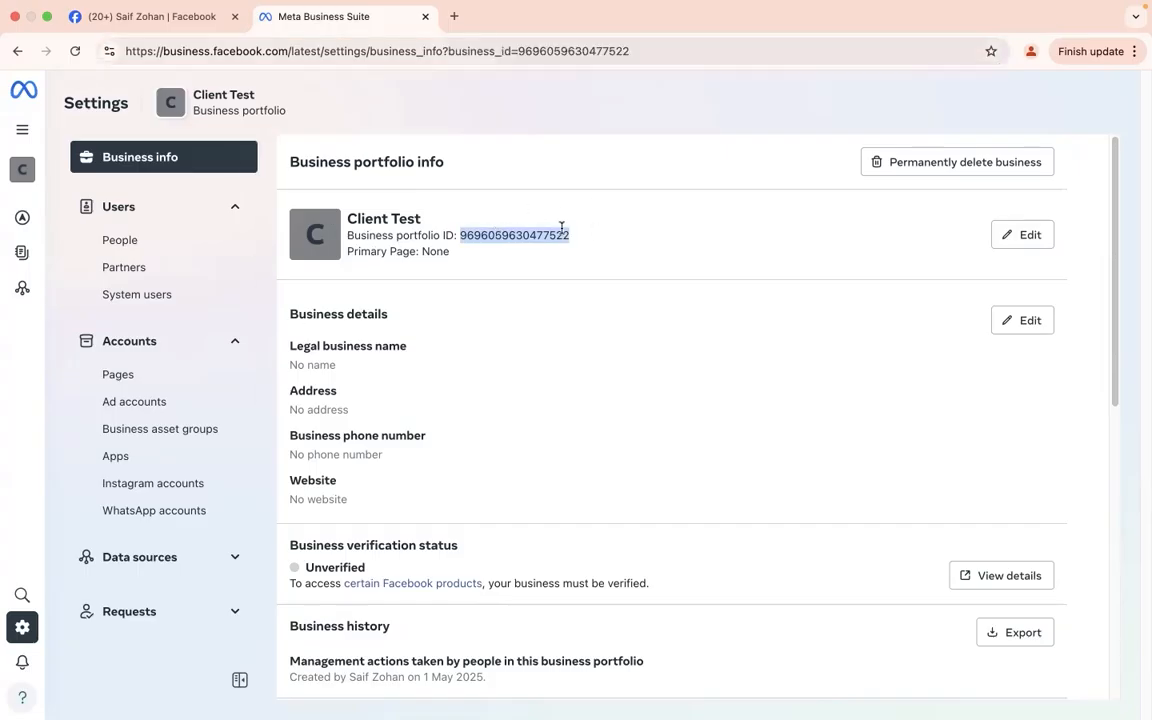
left_click_drag(518, 51, 646, 67)
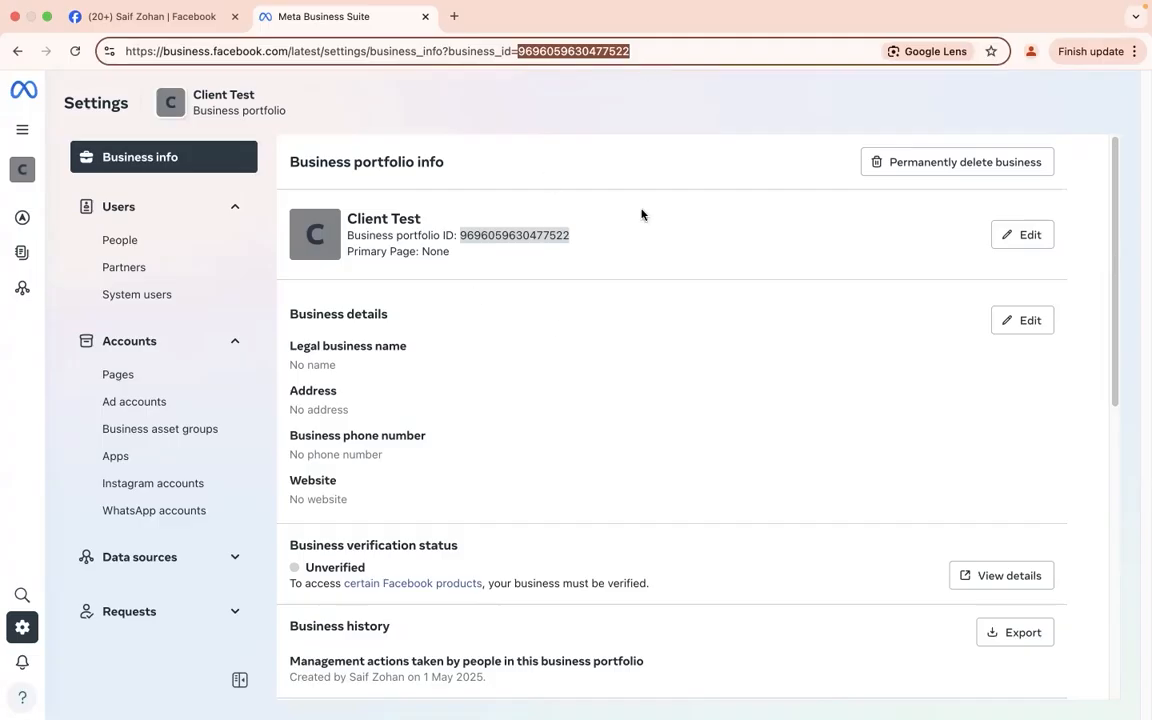
double_click(523, 234)
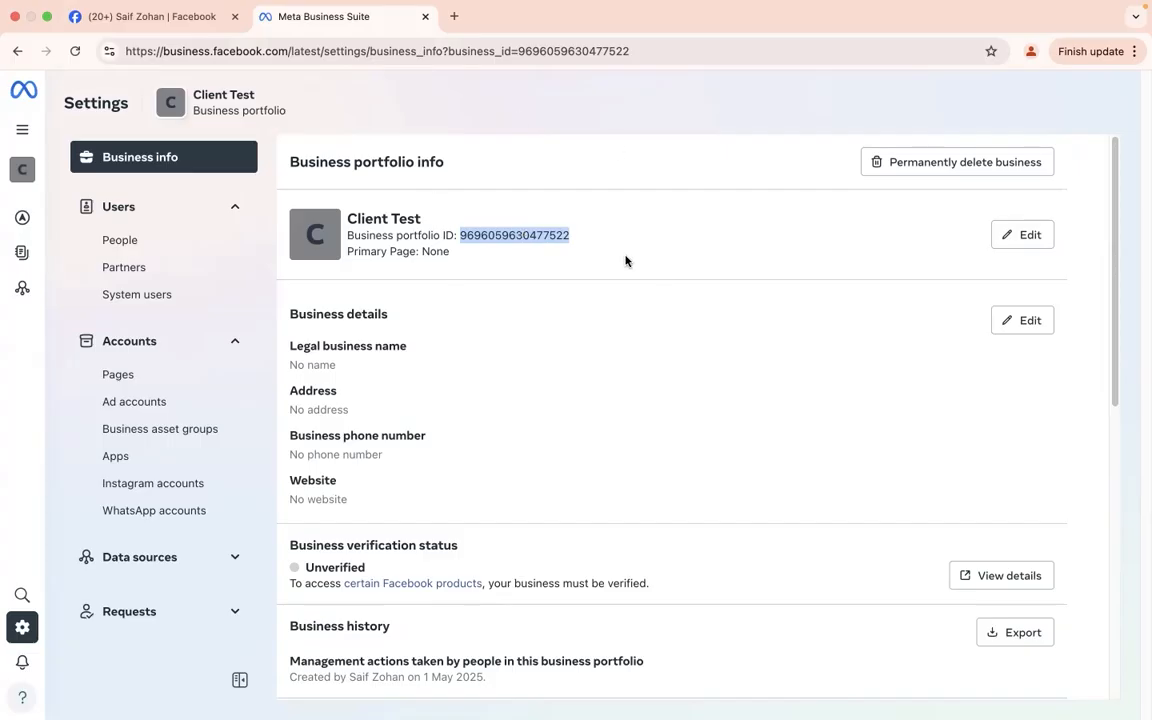
key("ctrl+Right")
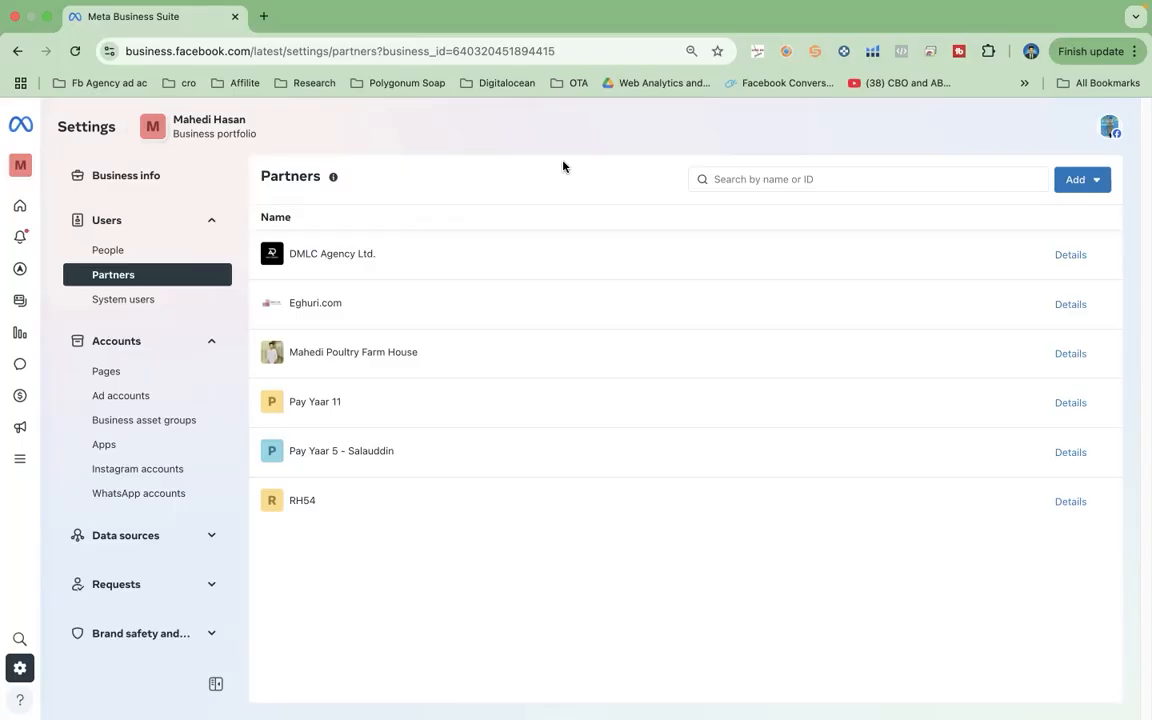
Step: Start giving a partner asset access by pasting the copied Client Test business ID
left_click(1083, 180)
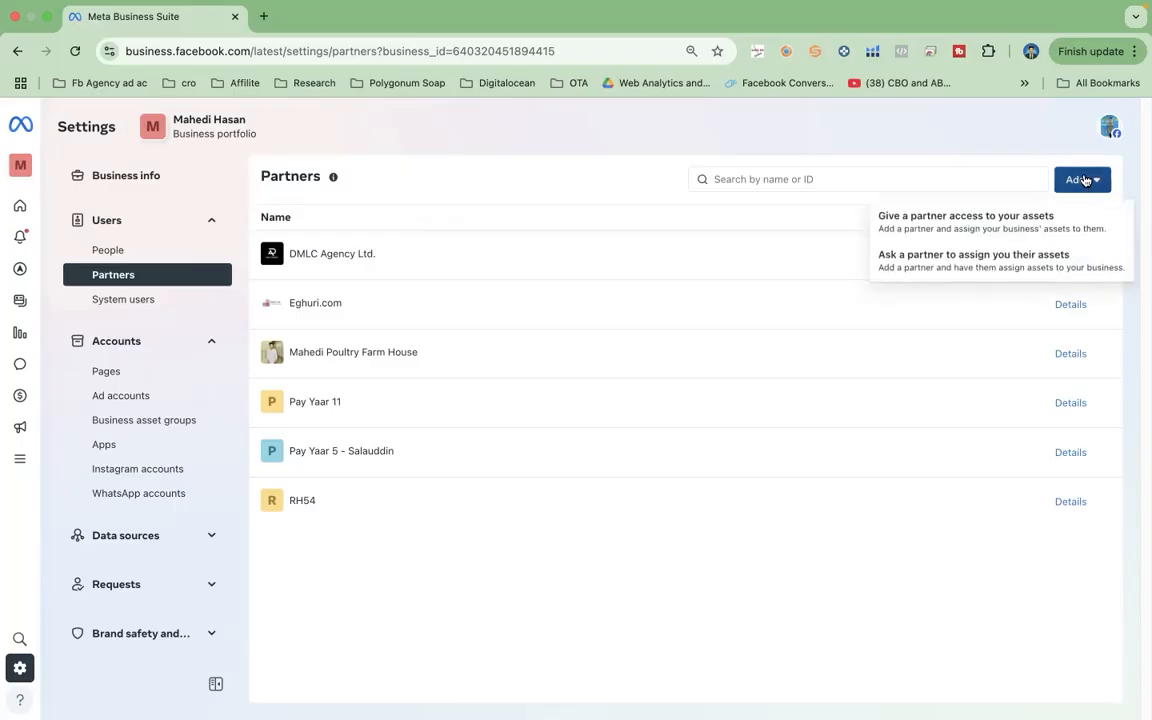
left_click(958, 221)
left_click(575, 394)
key("super+v")
left_click(760, 431)
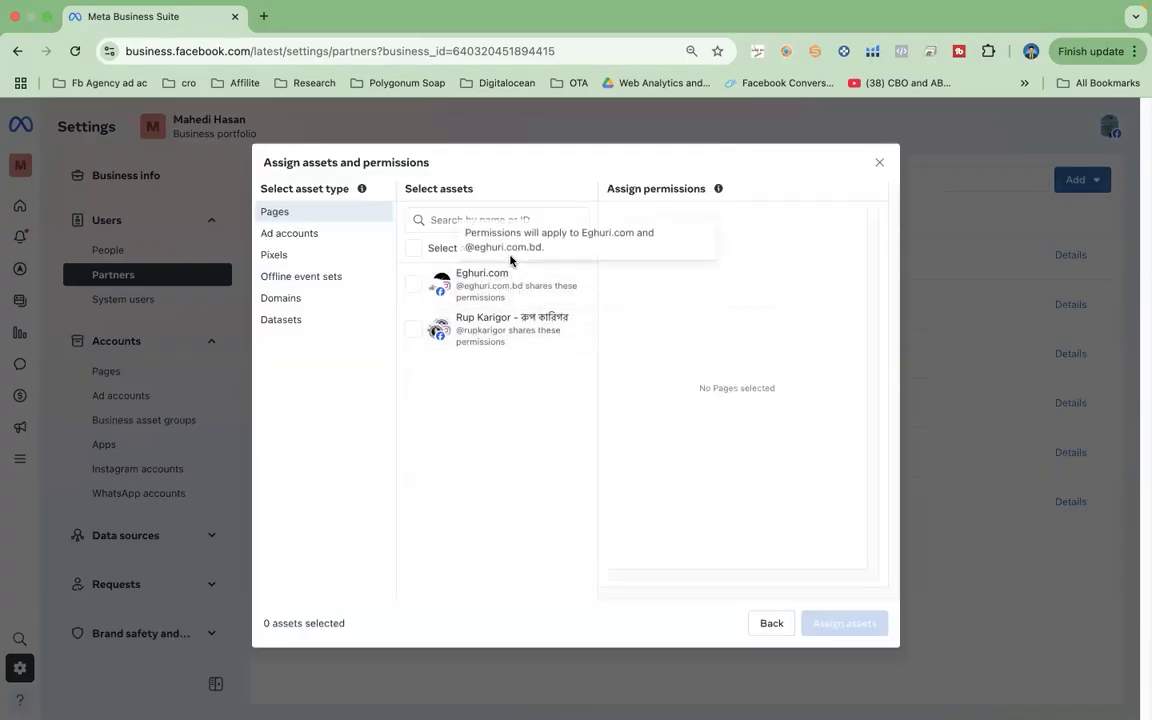
Step: Assign the Mahedi Org ad account with Manage campaigns access, then dismiss the failure message
left_click(306, 237)
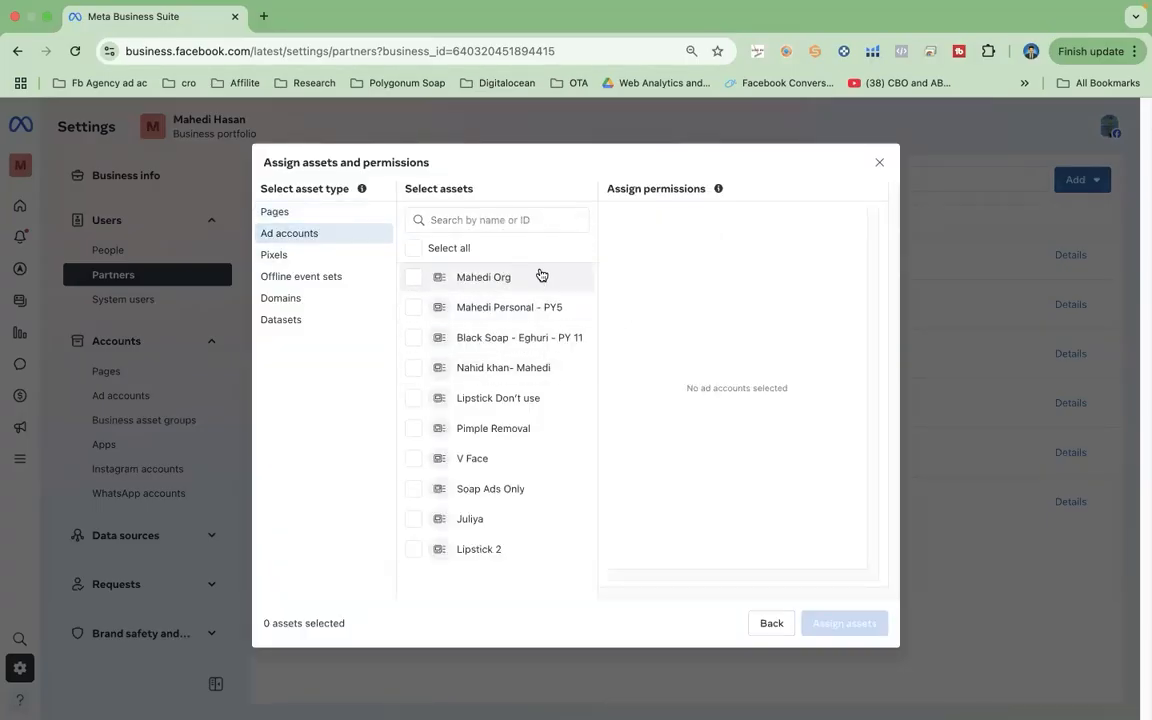
left_click(495, 285)
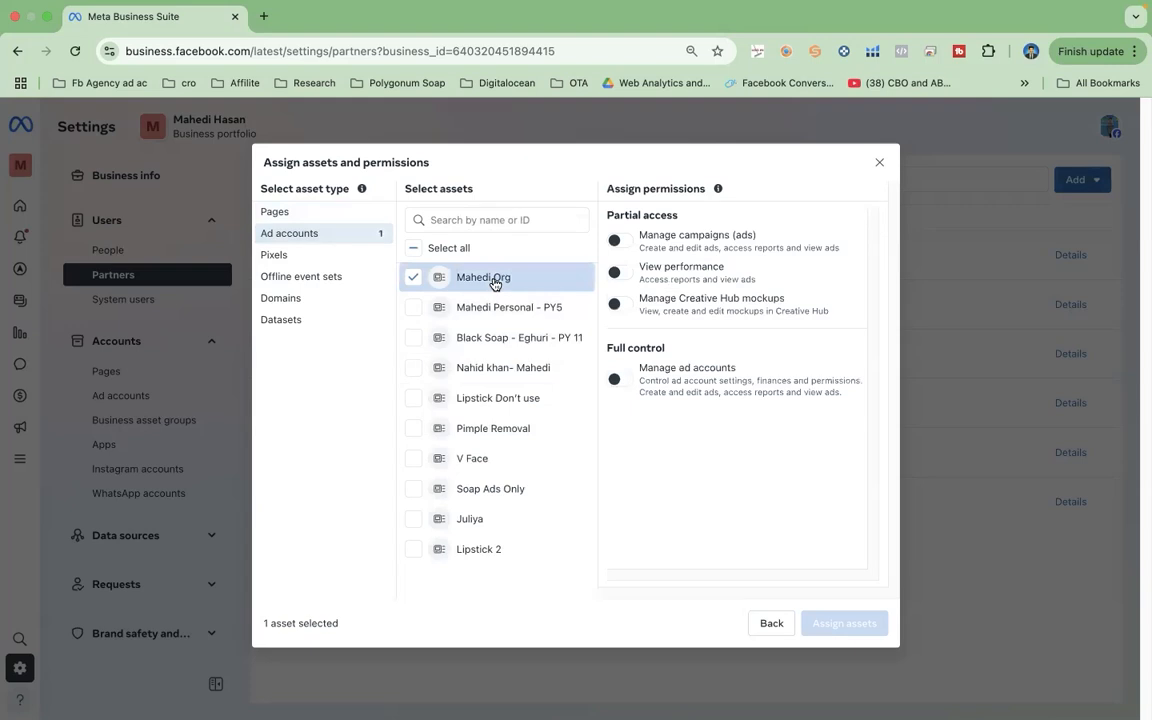
left_click(619, 240)
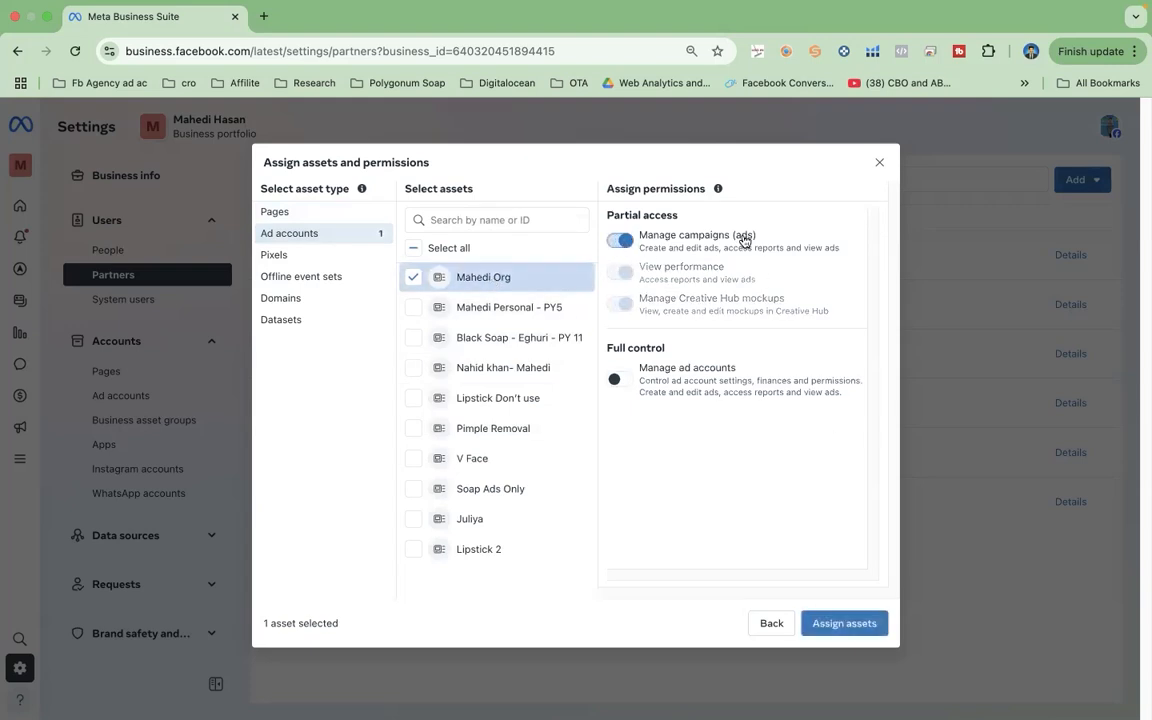
key("ctrl+Left")
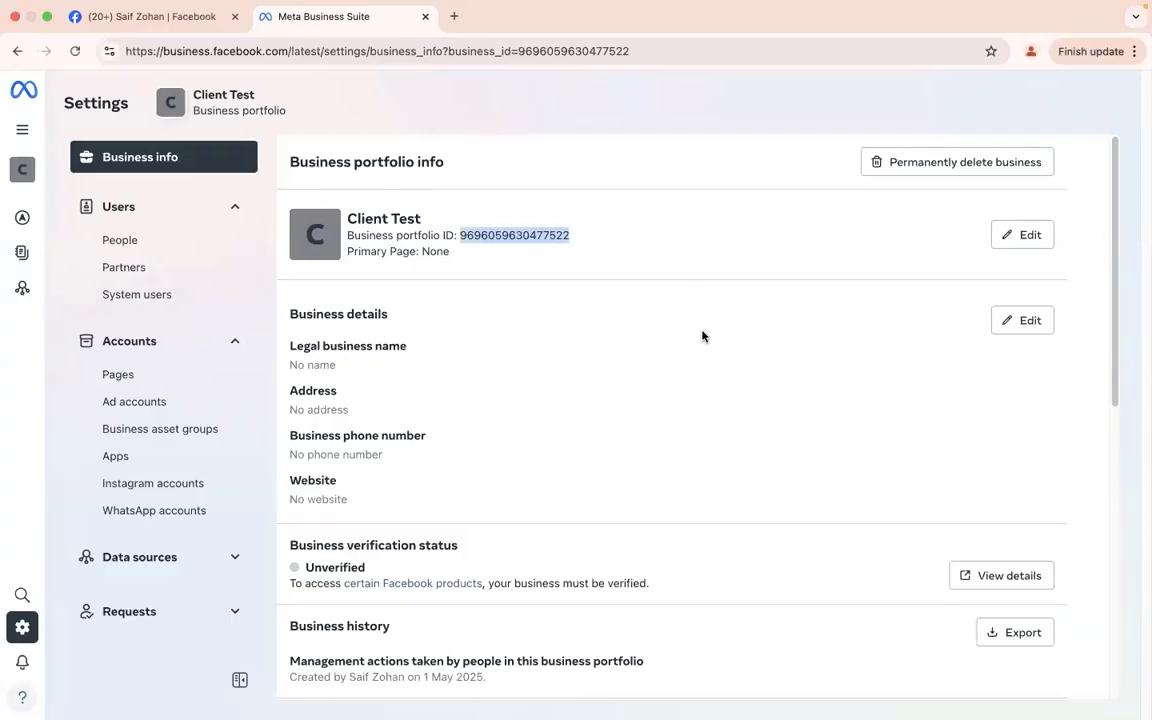
key("ctrl+Right")
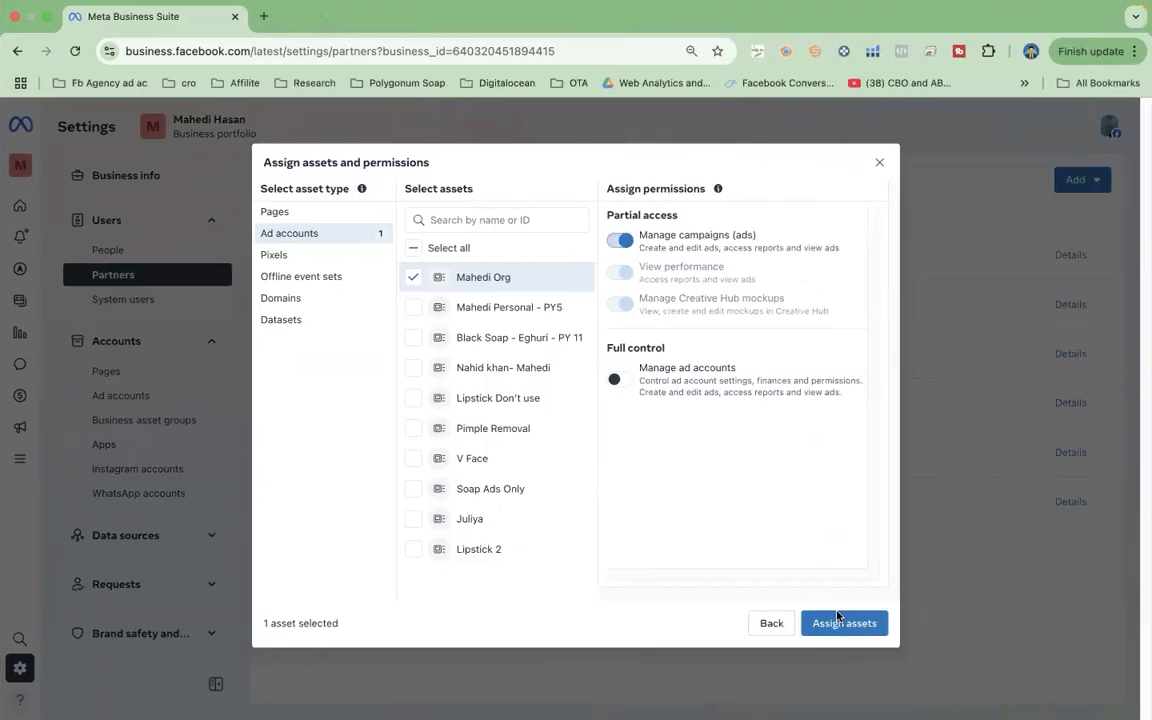
left_click(840, 624)
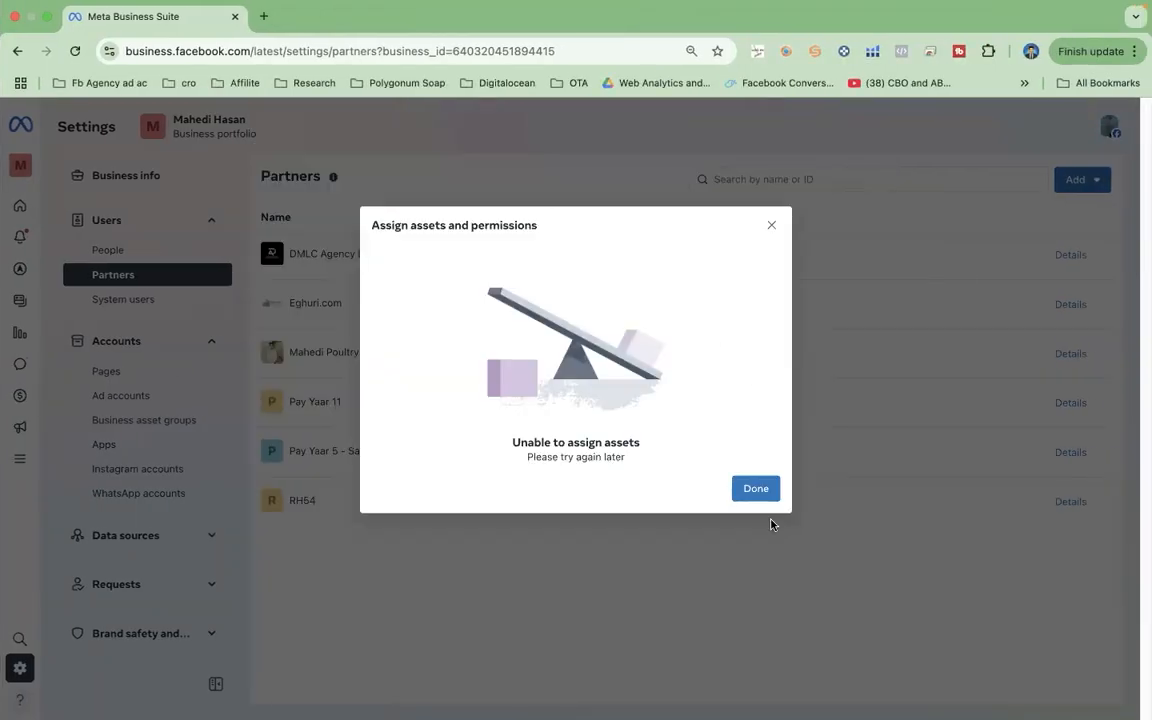
left_click(756, 492)
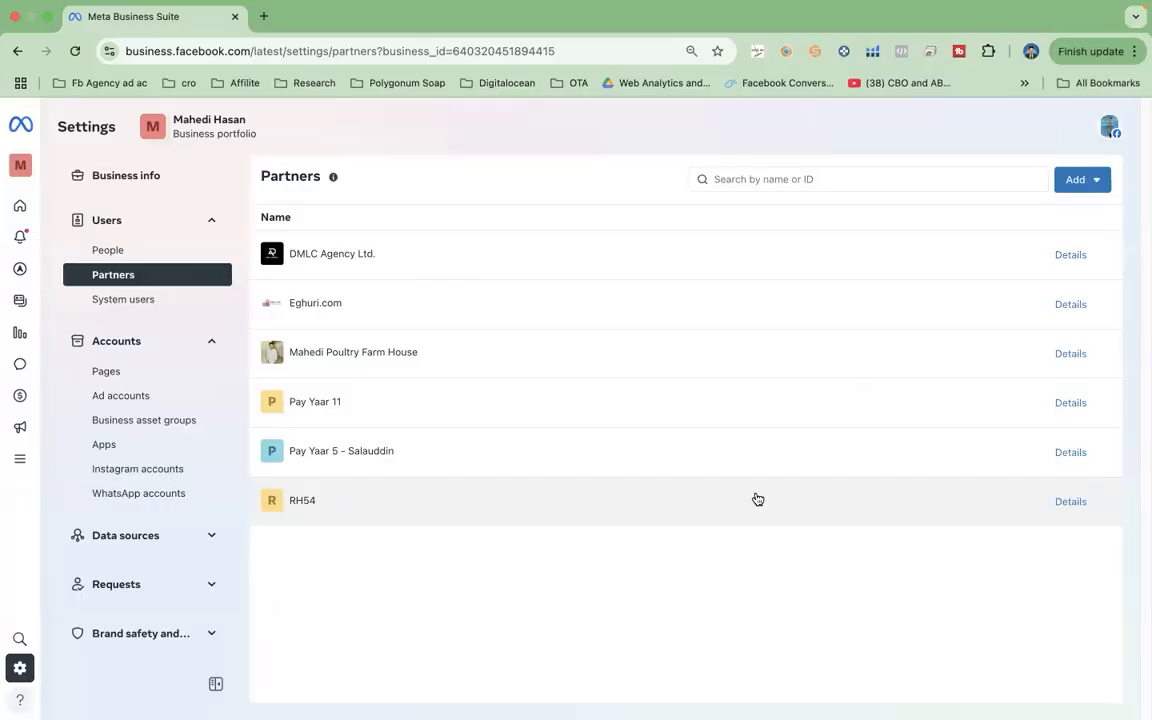
key("ctrl+Left")
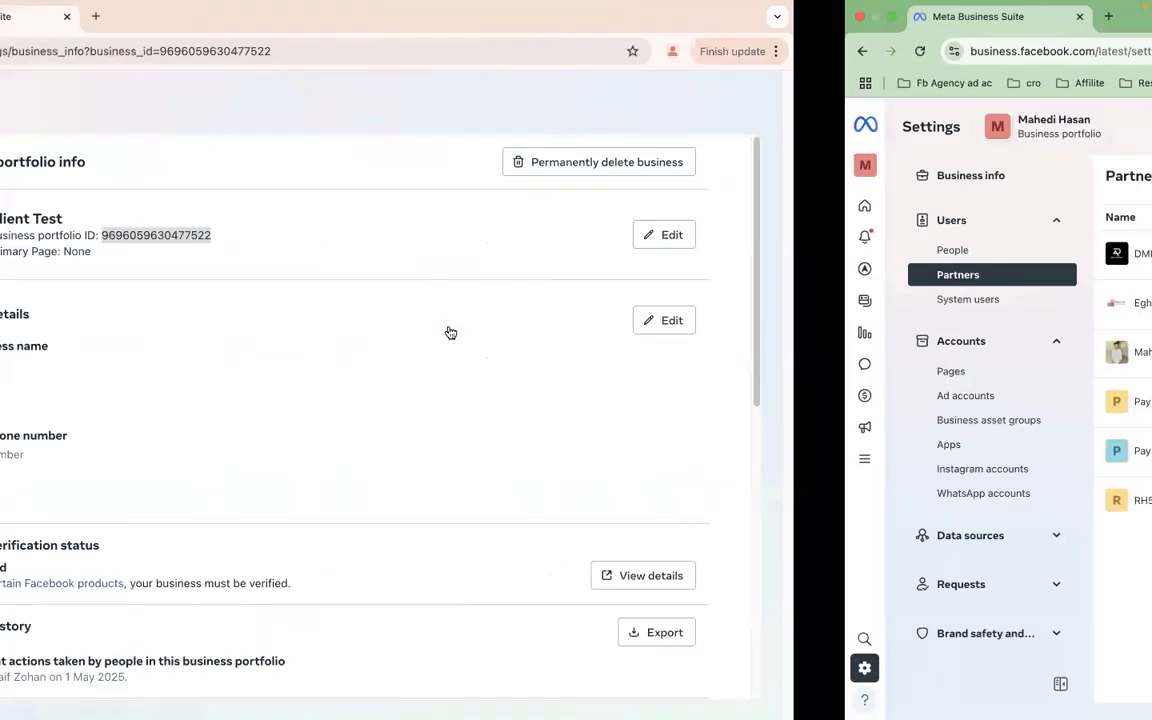
key("ctrl+Left")
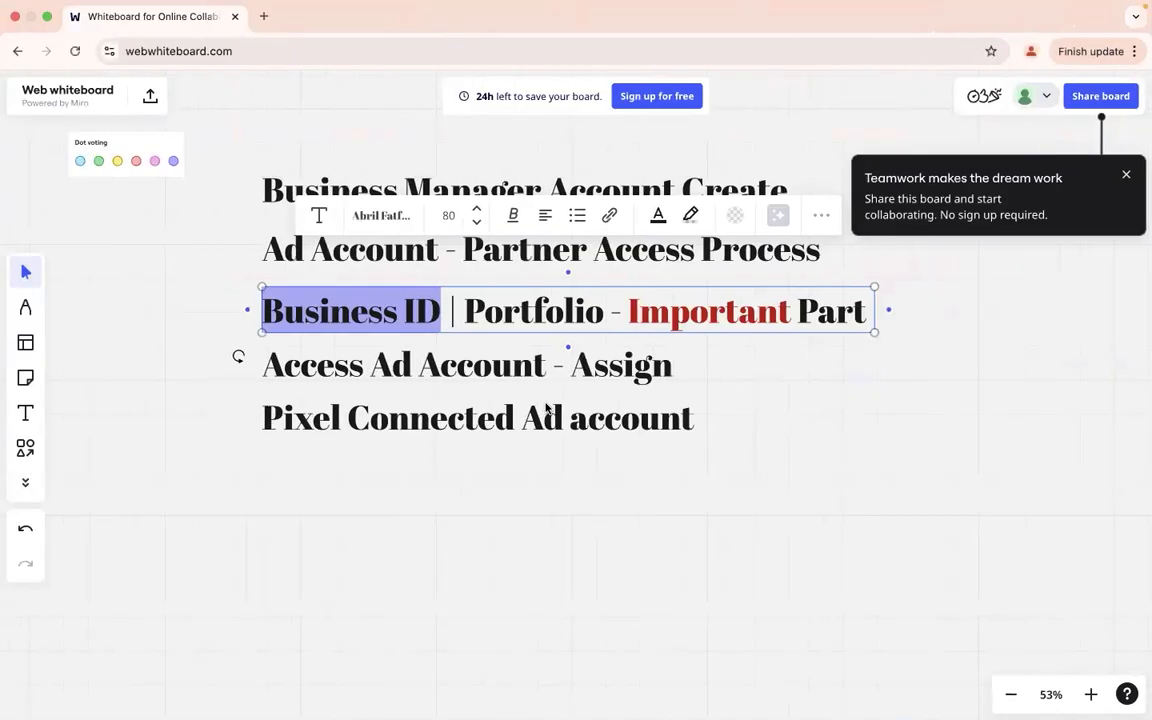
left_click(552, 420)
left_click(489, 497)
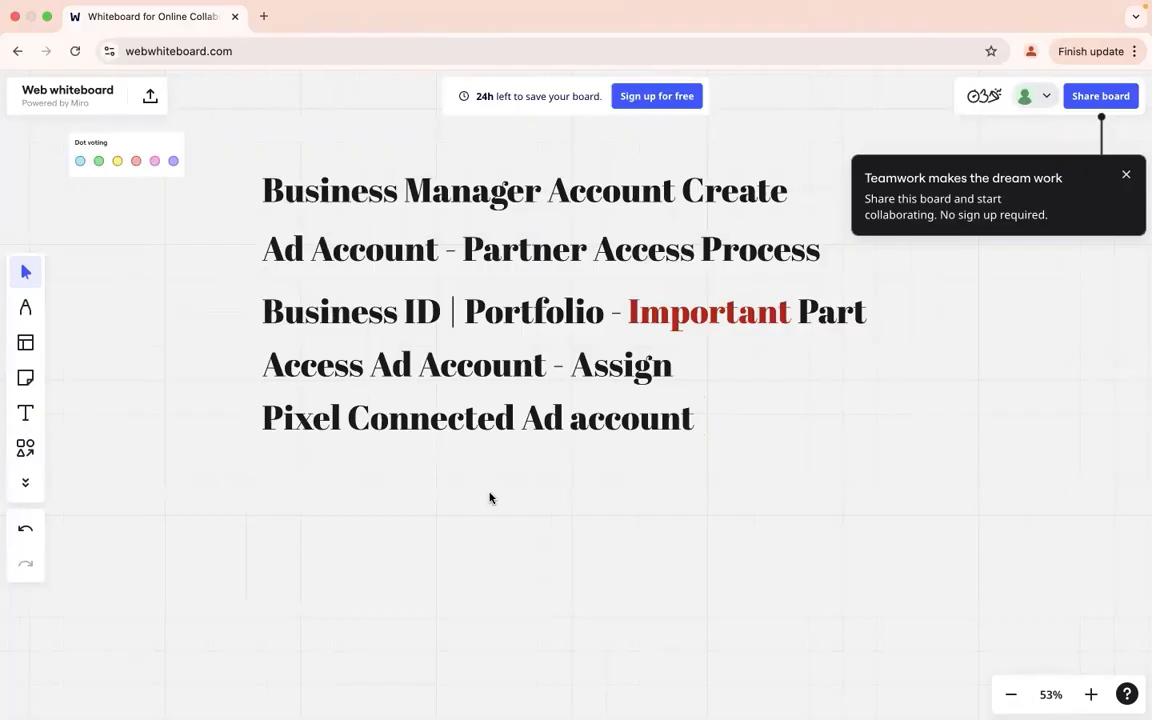
left_click(458, 362)
key("ctrl+Right")
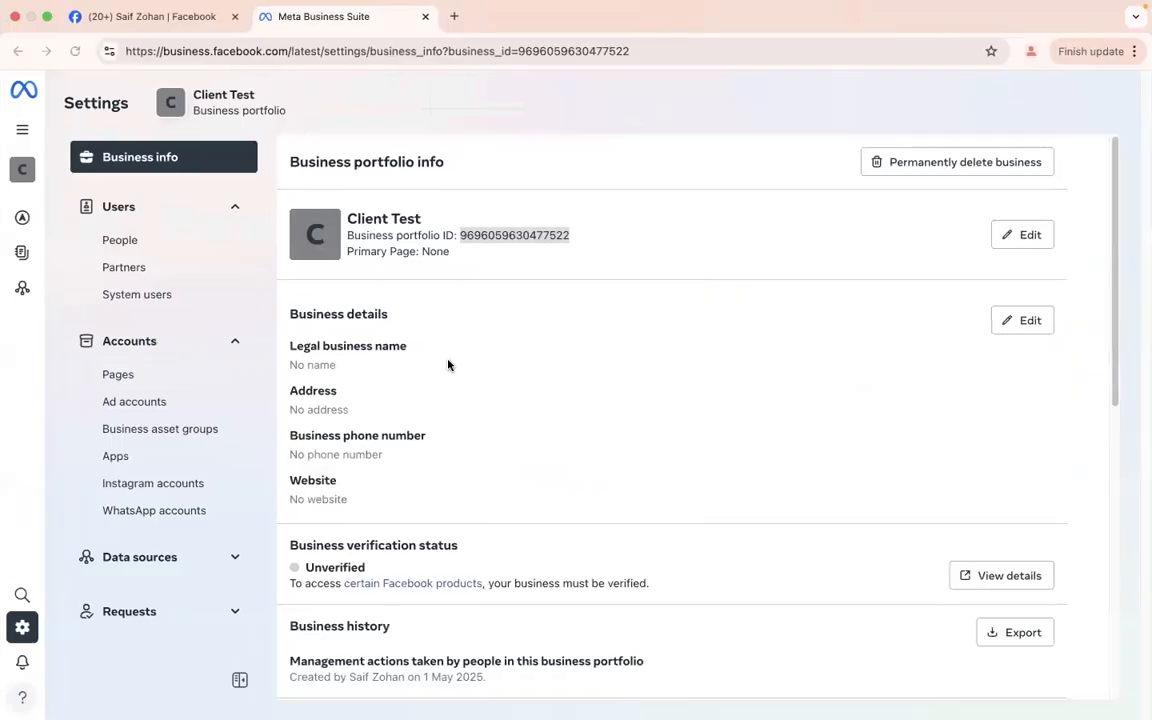
Step: Open business.facebook.com in a new tab and launch Adverts Manager for Client Test
left_click(454, 16)
type("b")
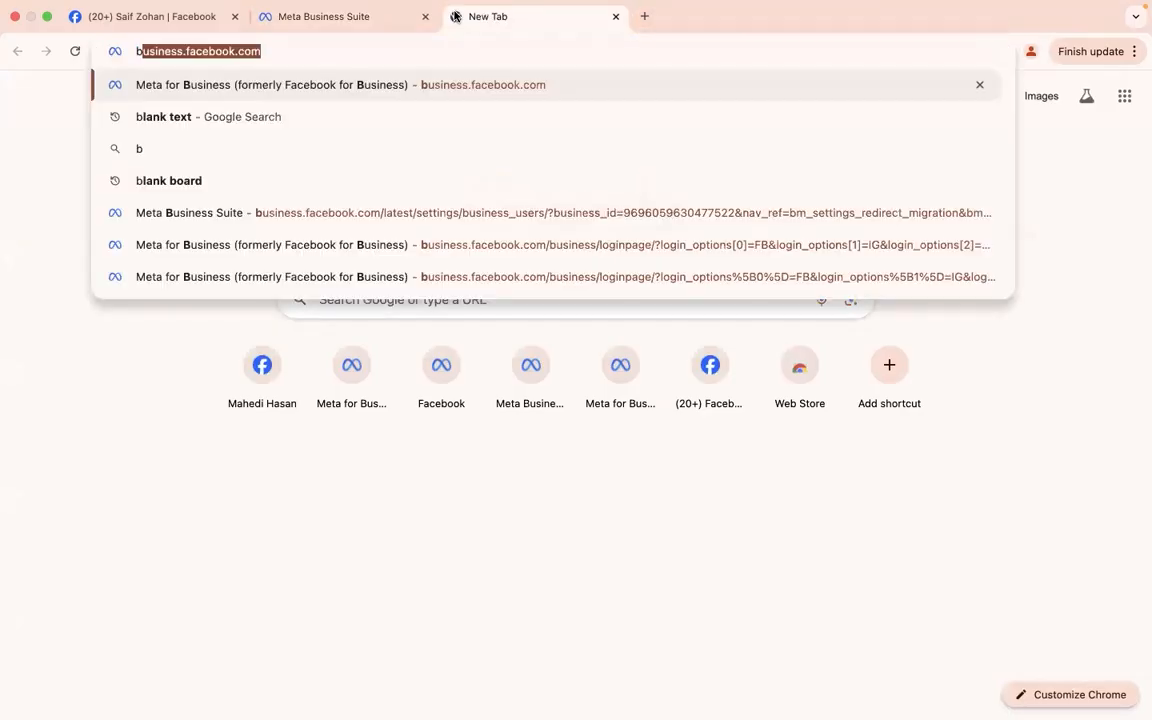
key("Return")
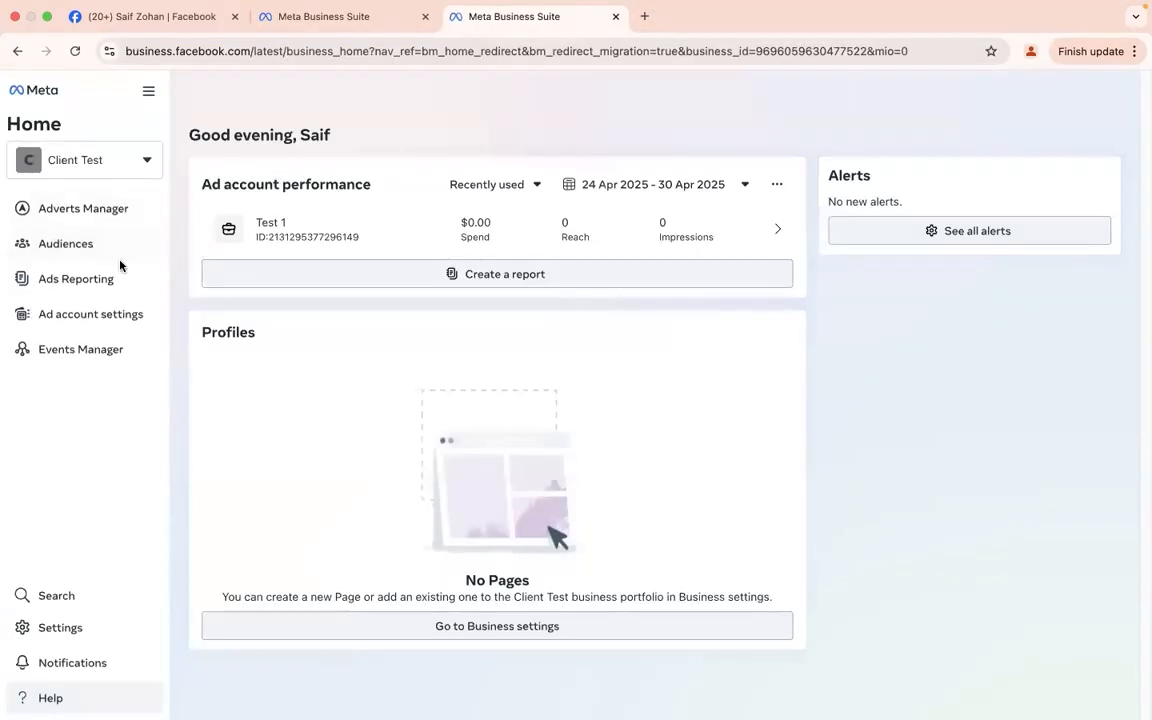
left_click(95, 210)
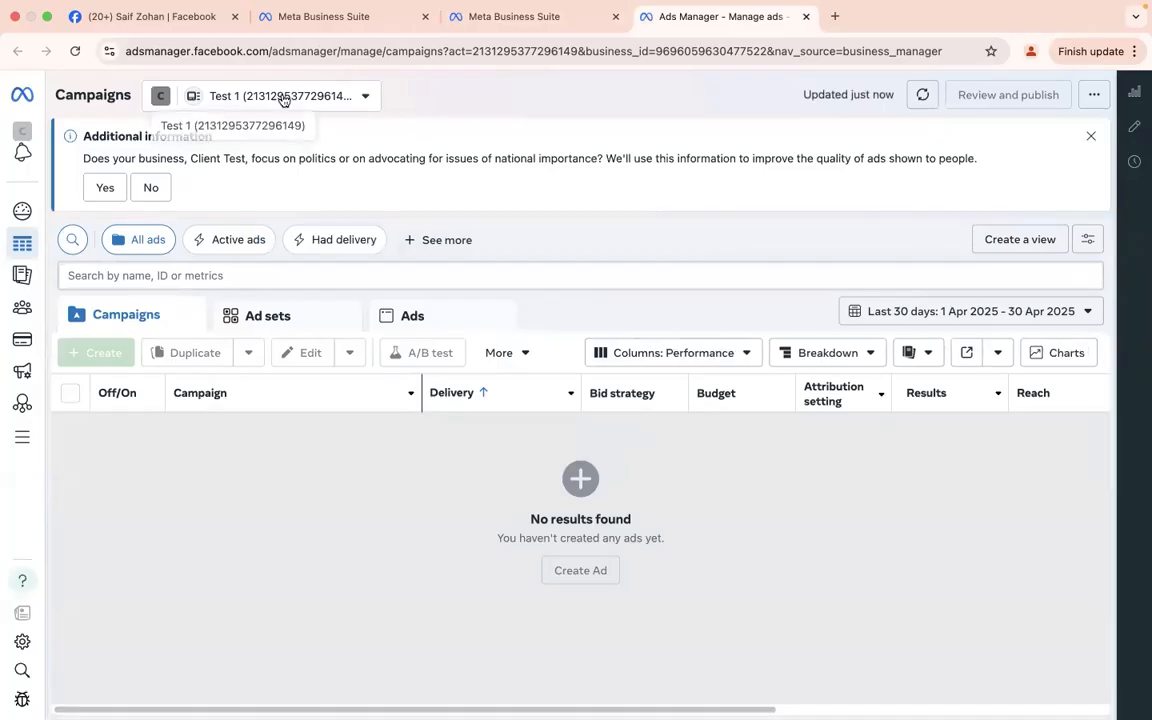
Step: Dismiss the policy notice and banner, and confirm Test 1 is the only ad account
left_click(283, 96)
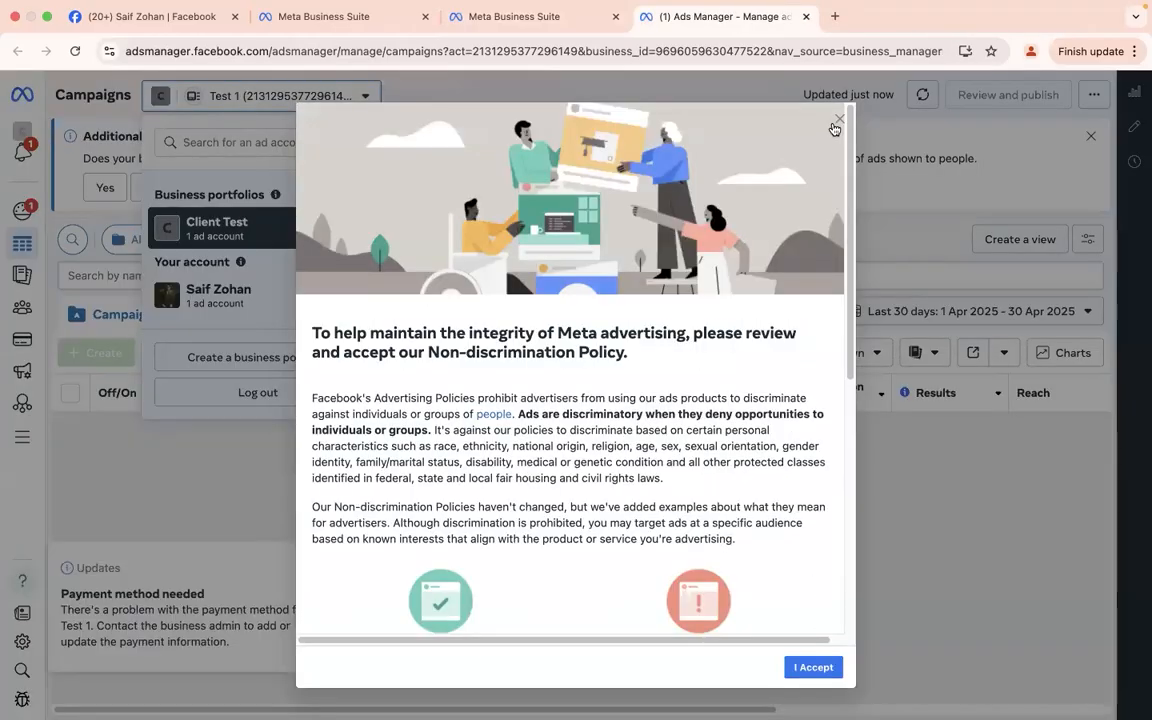
left_click(837, 121)
left_click(1090, 138)
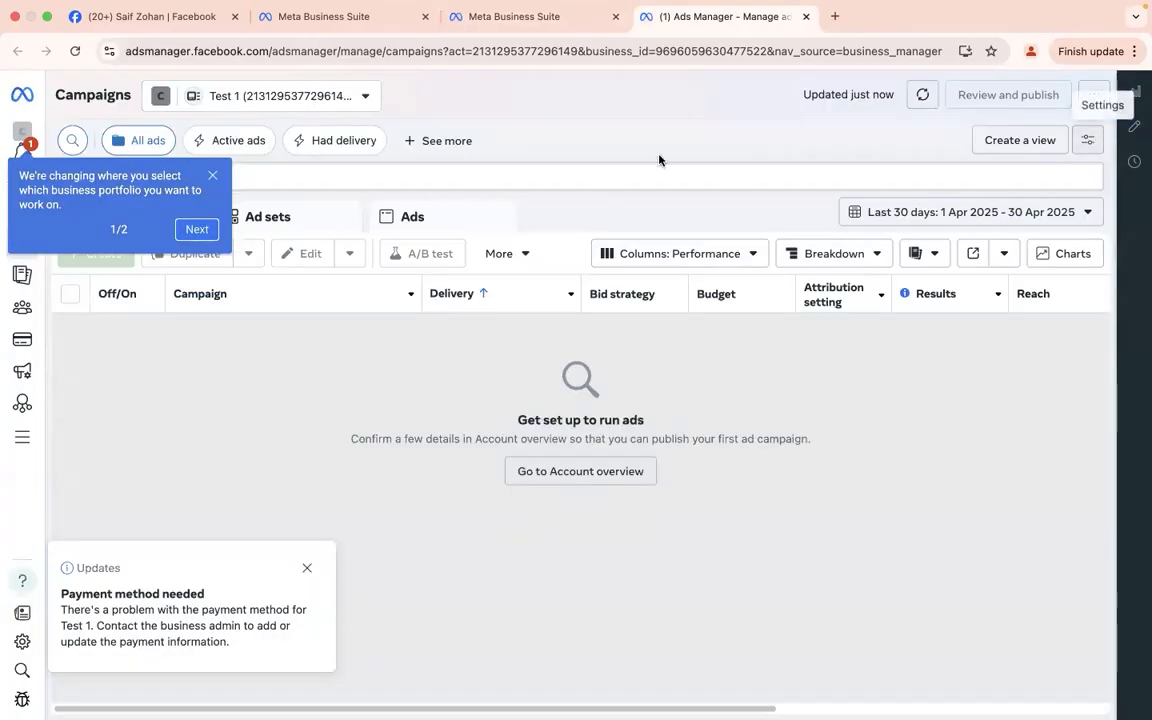
left_click(302, 104)
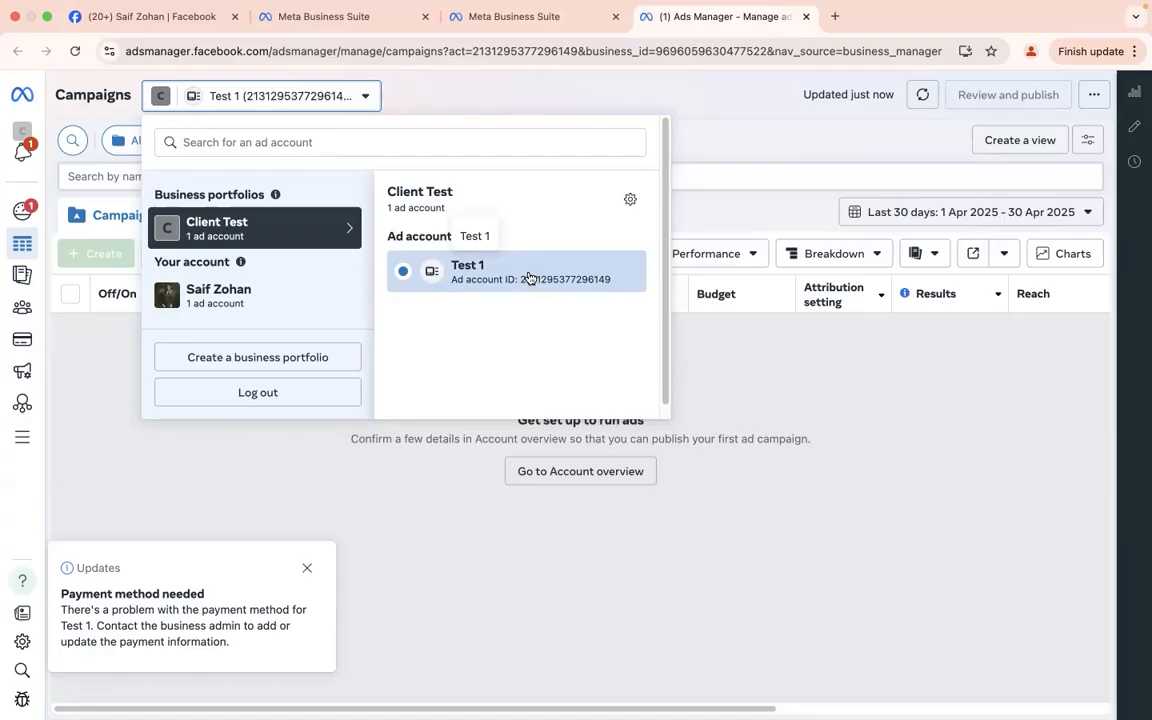
key("ctrl+Right")
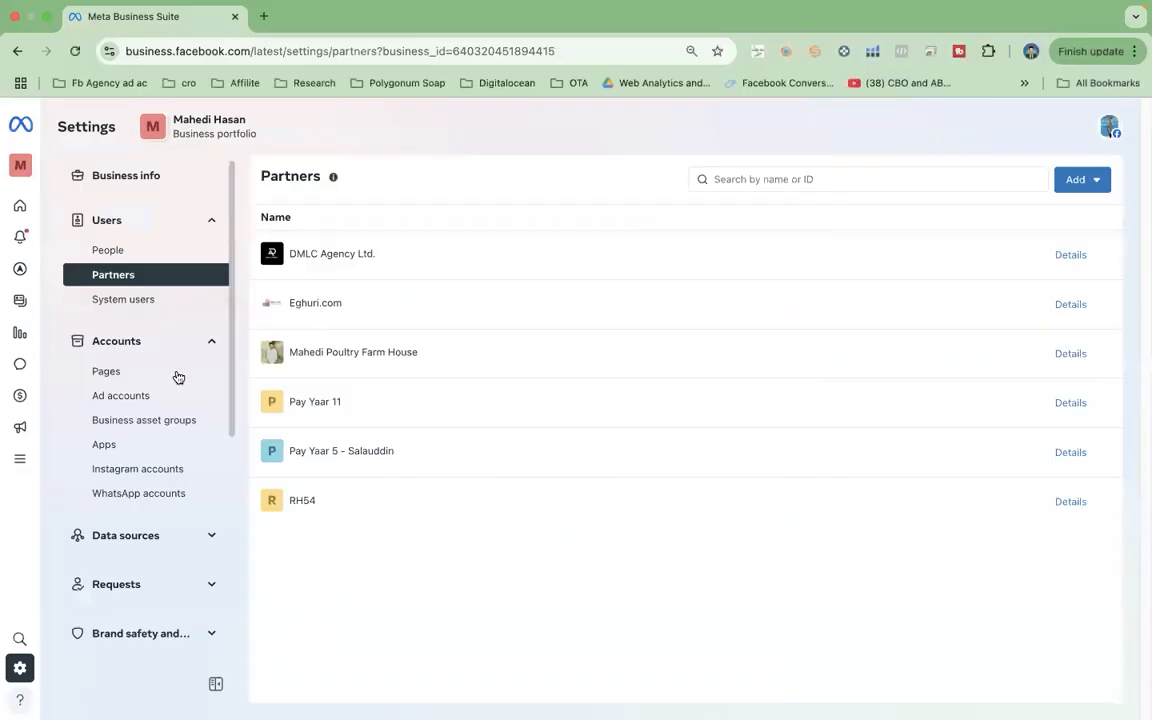
Step: Close the extra Business home tab and open the Client Test Ad accounts list
key("ctrl+Left")
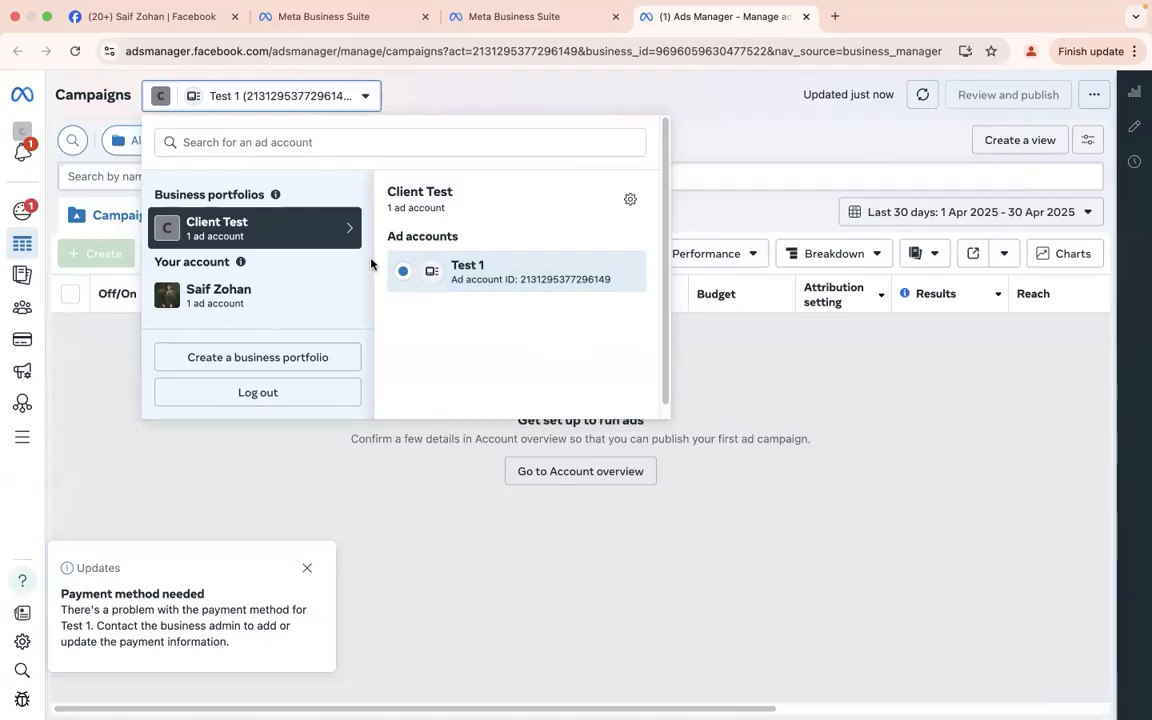
left_click(466, 16)
left_click(386, 17)
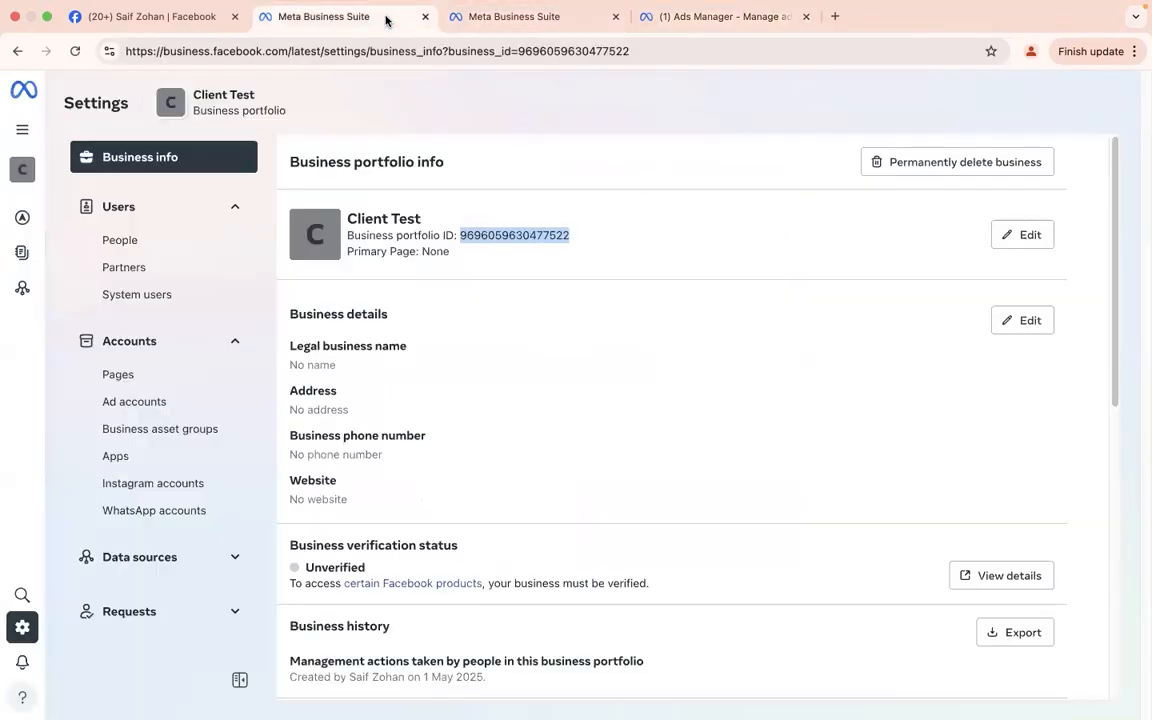
left_click(615, 16)
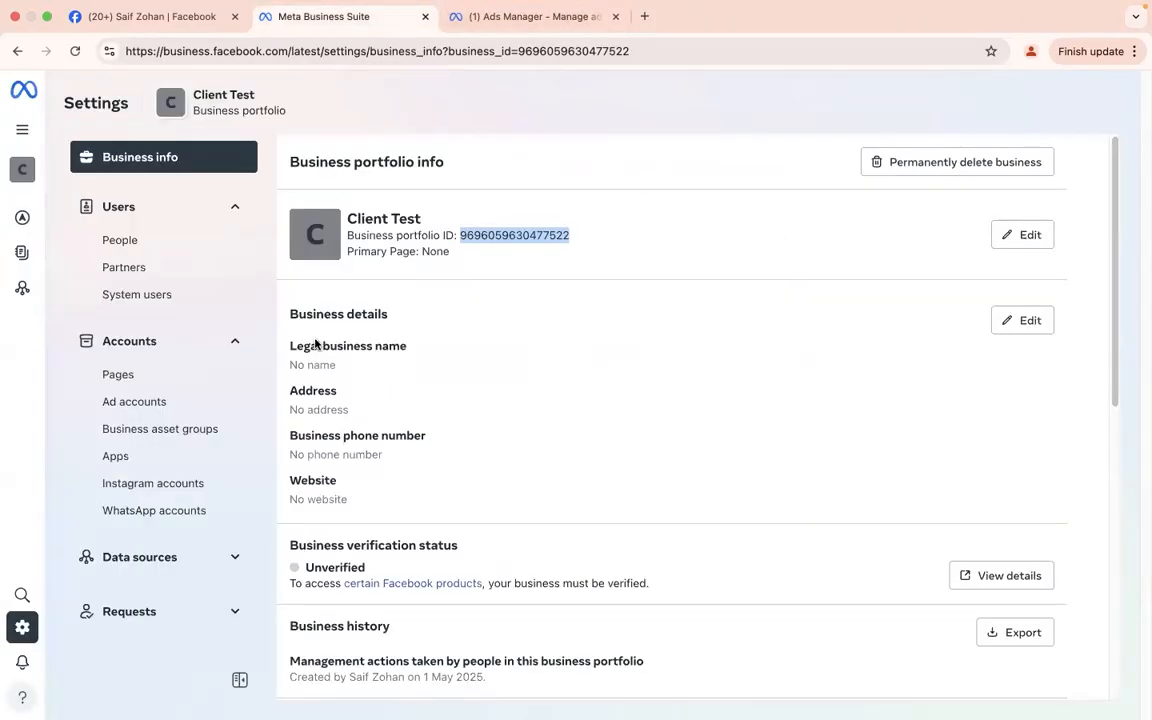
left_click(150, 402)
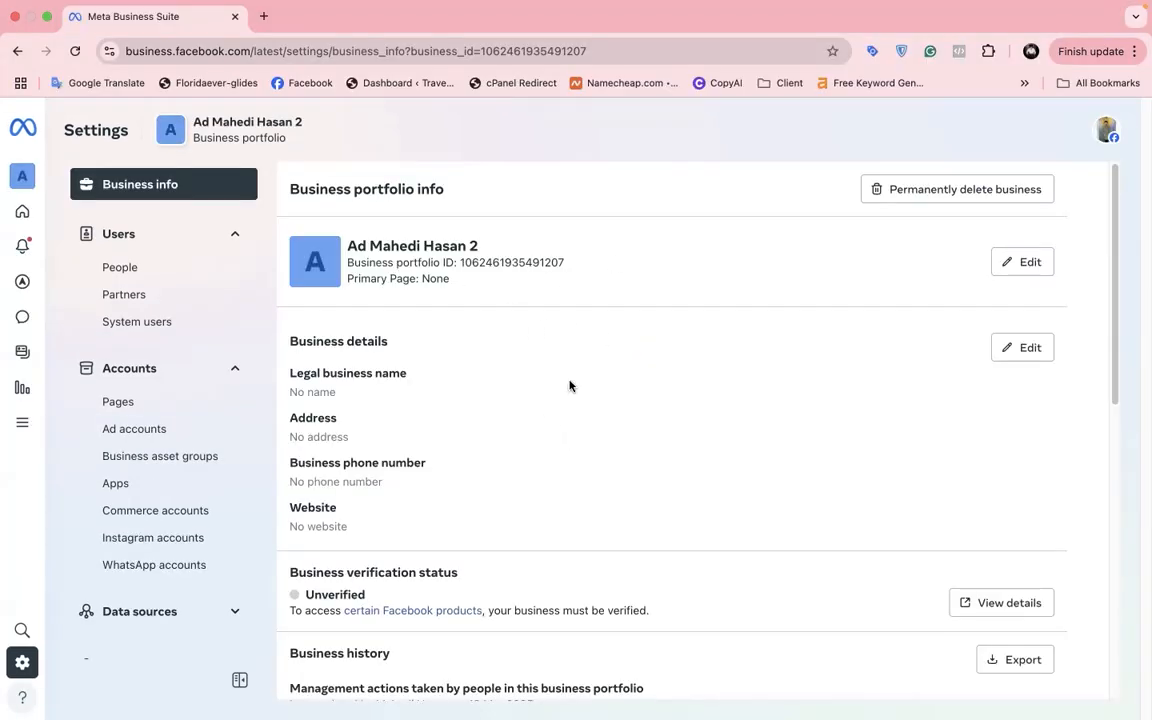
Step: Select and copy the second portfolio's business ID, then return to the Partners list
key("ctrl+Left")
left_click(698, 467)
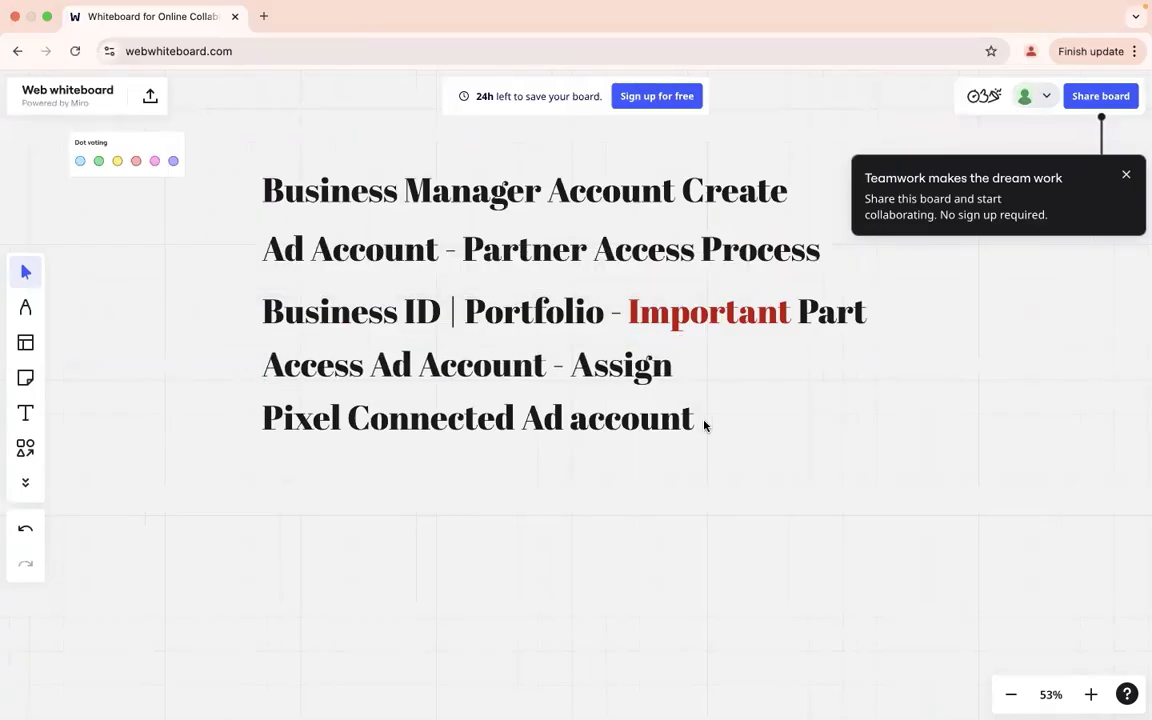
key("ctrl+Right")
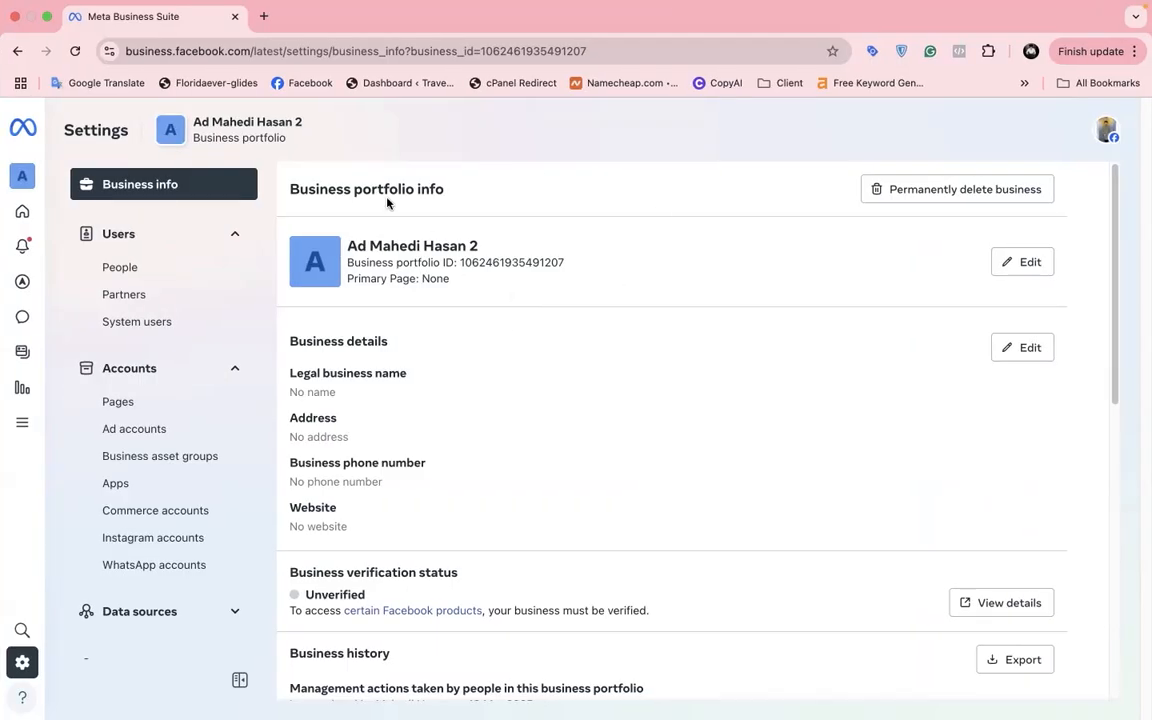
triple_click(483, 262)
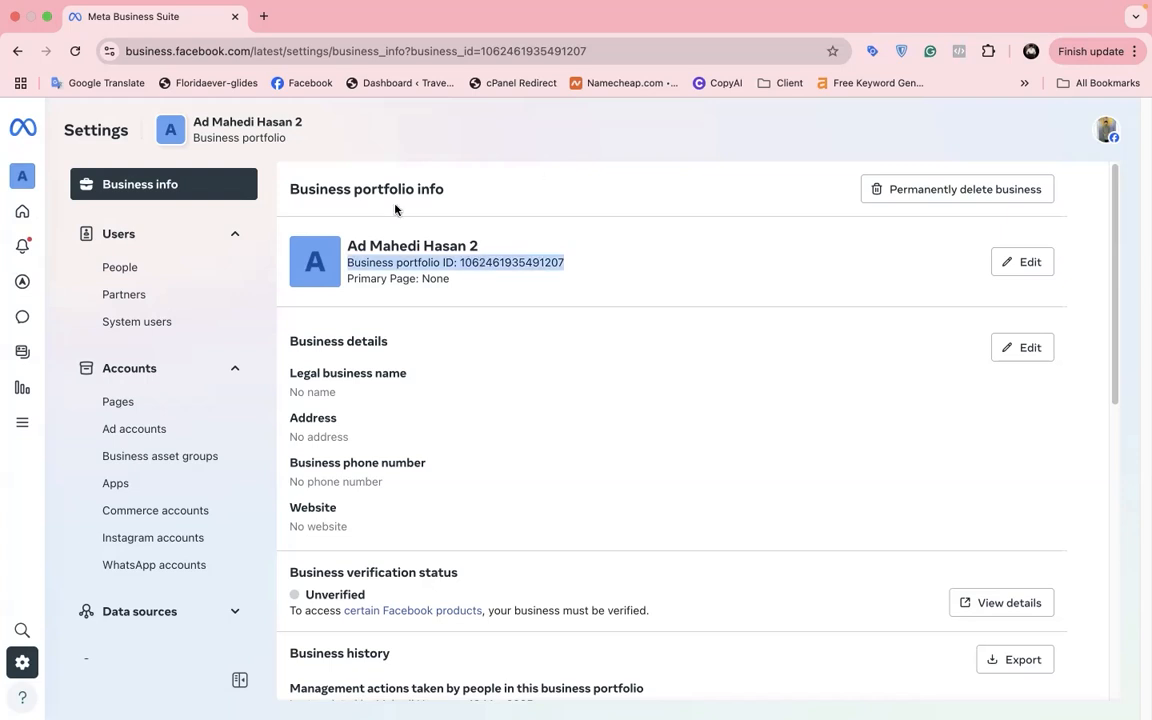
double_click(513, 267)
key("super+c")
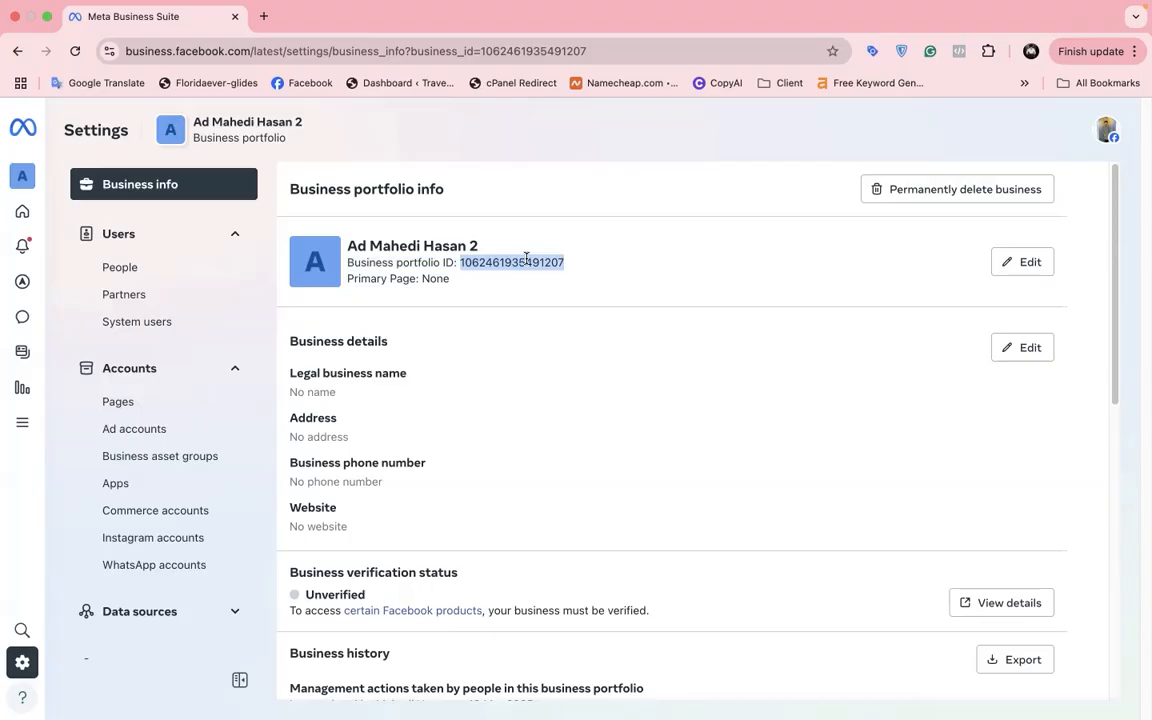
key("ctrl+Right")
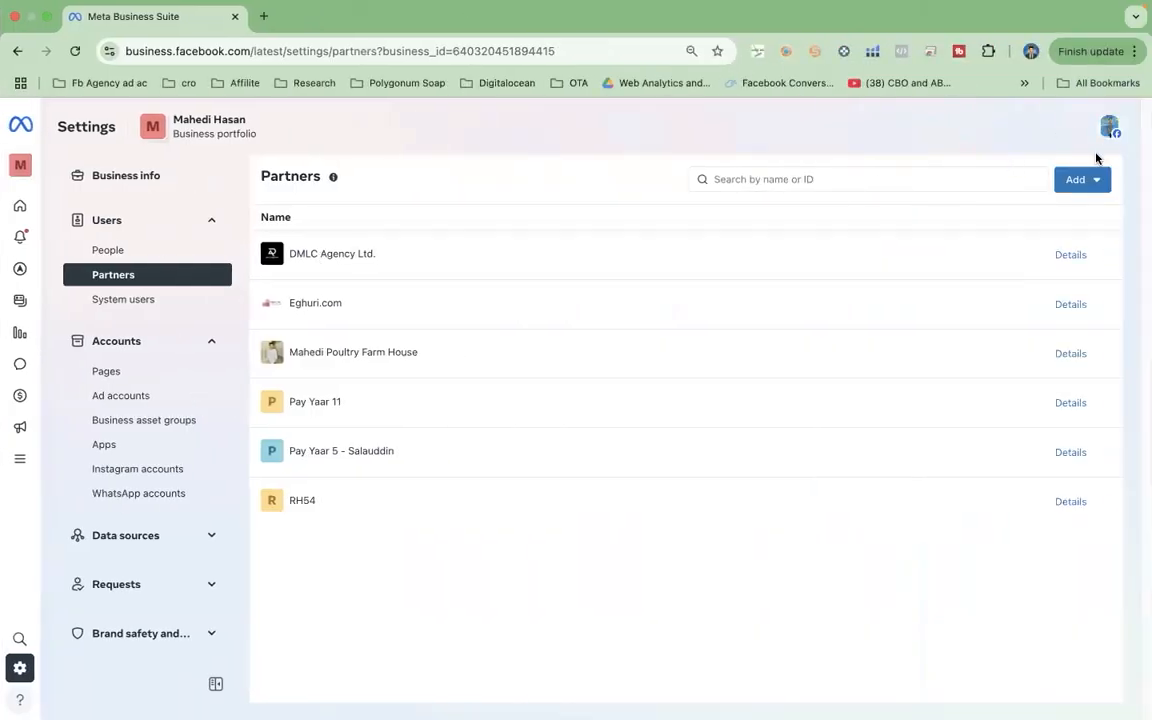
Step: Start giving a partner asset access by pasting the second portfolio's business ID
left_click(1090, 181)
left_click(880, 206)
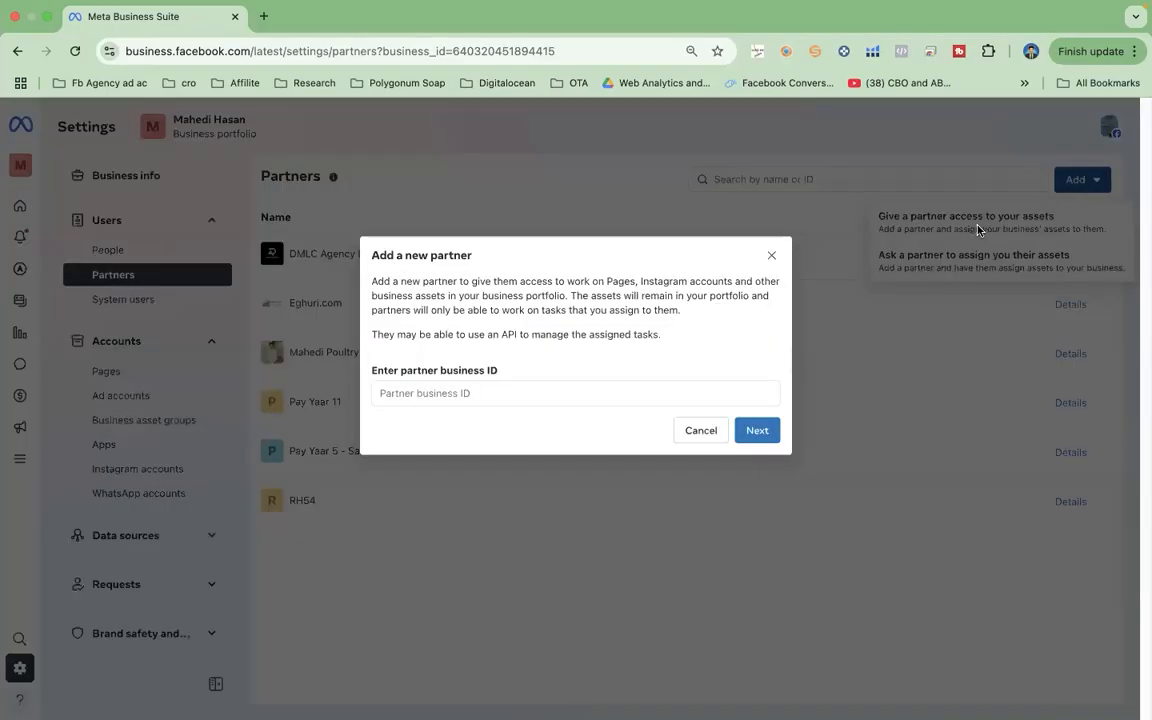
left_click(620, 391)
key("super+v")
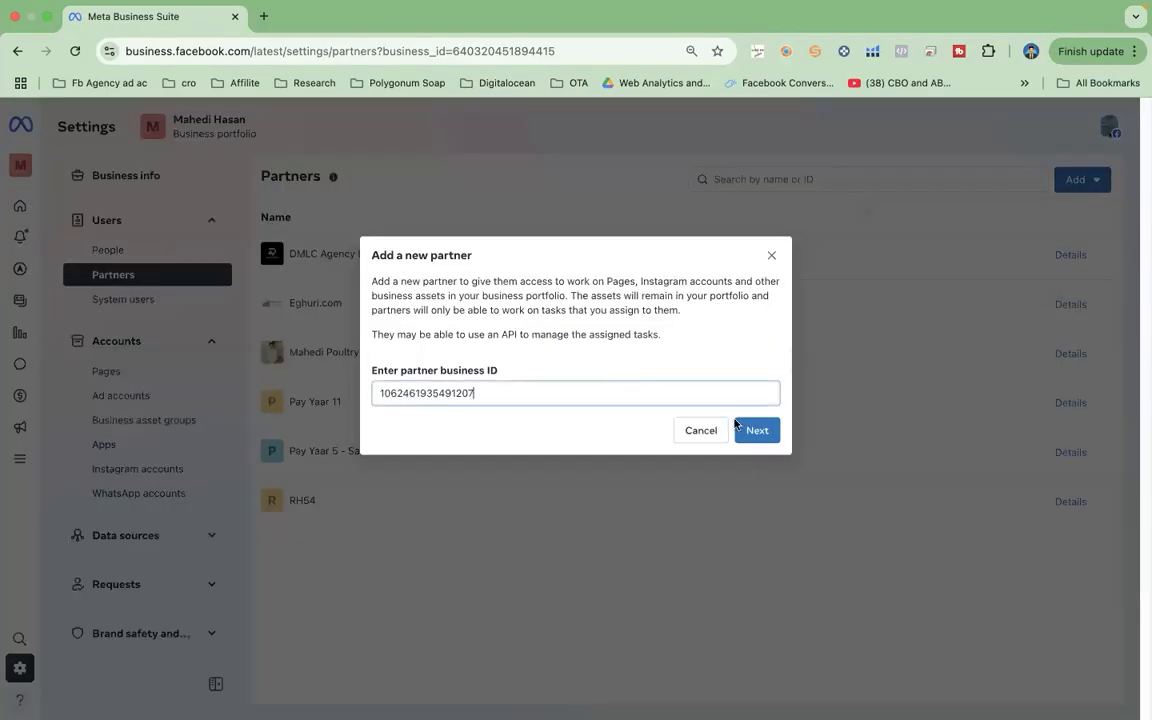
left_click(757, 431)
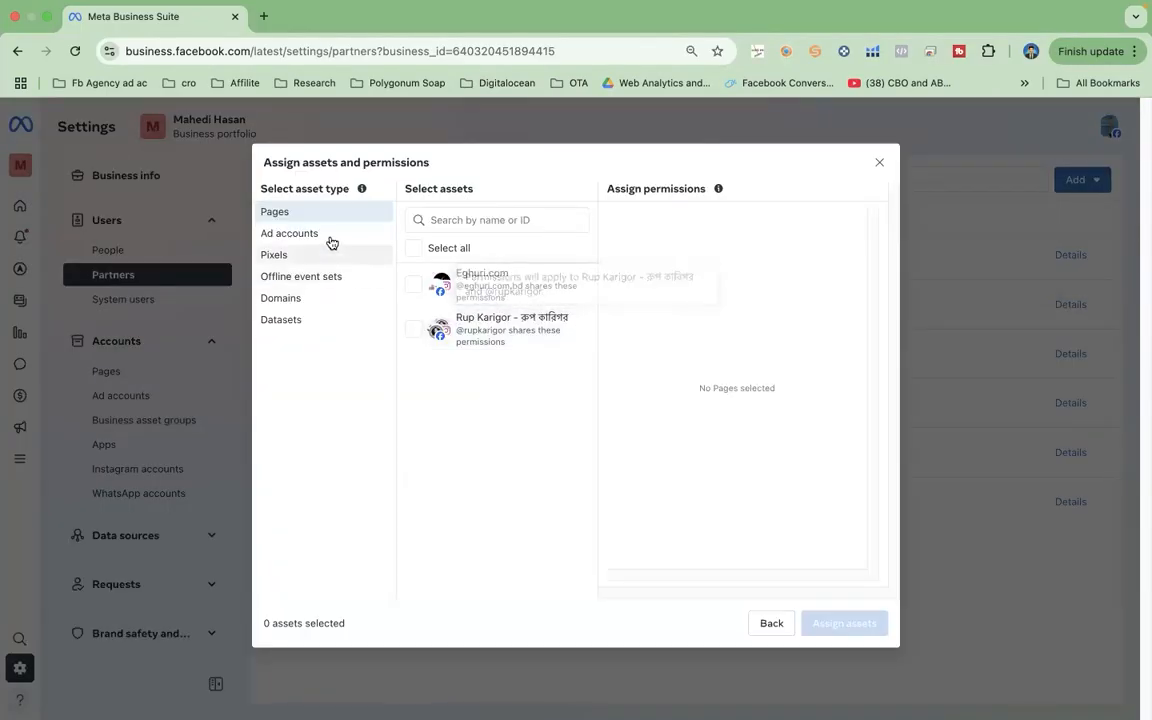
Step: Assign the Mahedi Org ad account with Manage campaigns access and close the confirmation
left_click(345, 236)
left_click(413, 277)
left_click(620, 240)
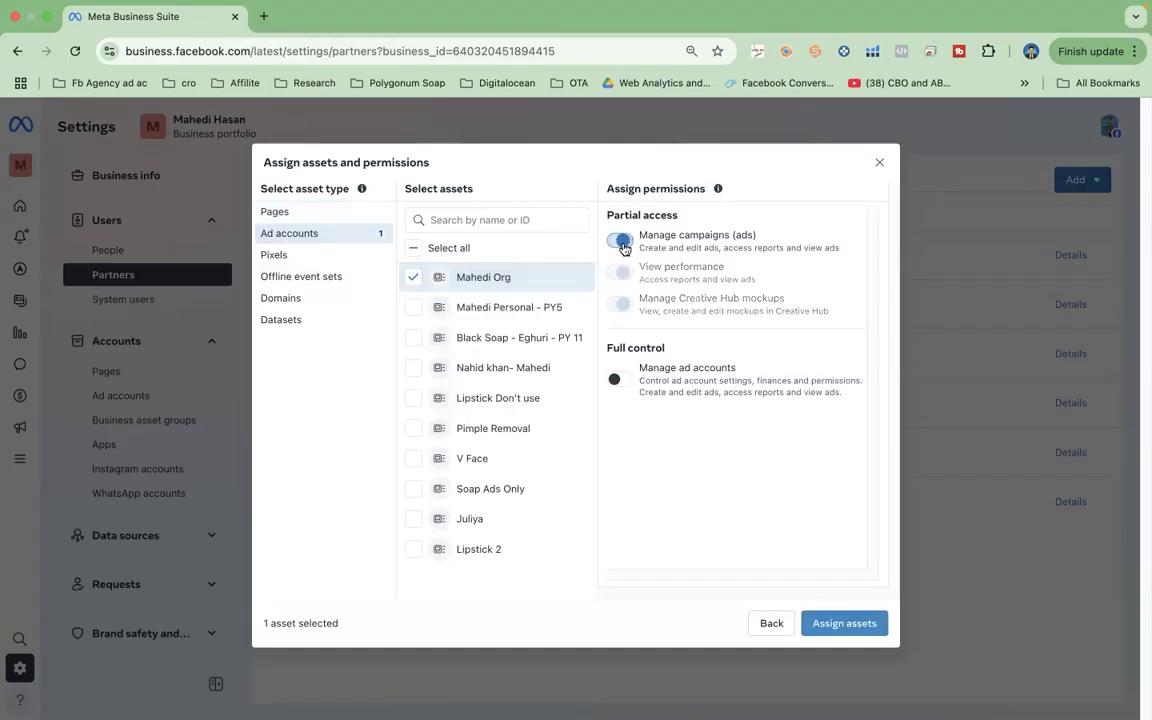
left_click(853, 621)
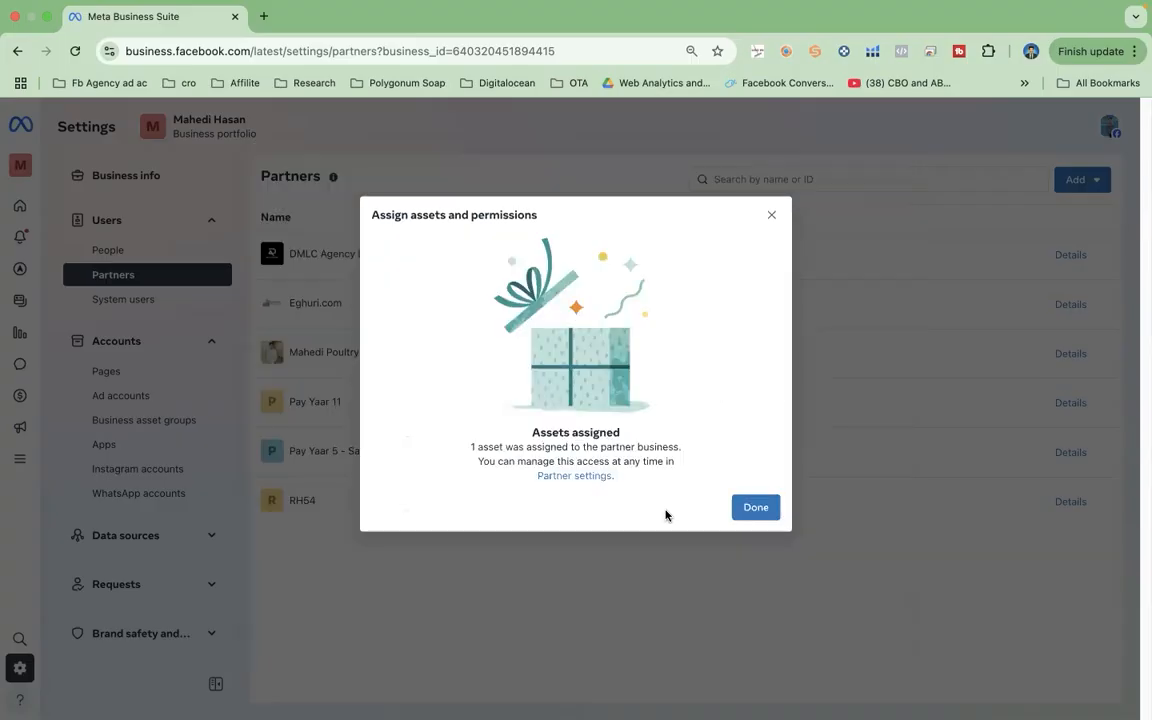
left_click(748, 512)
key("ctrl+Left")
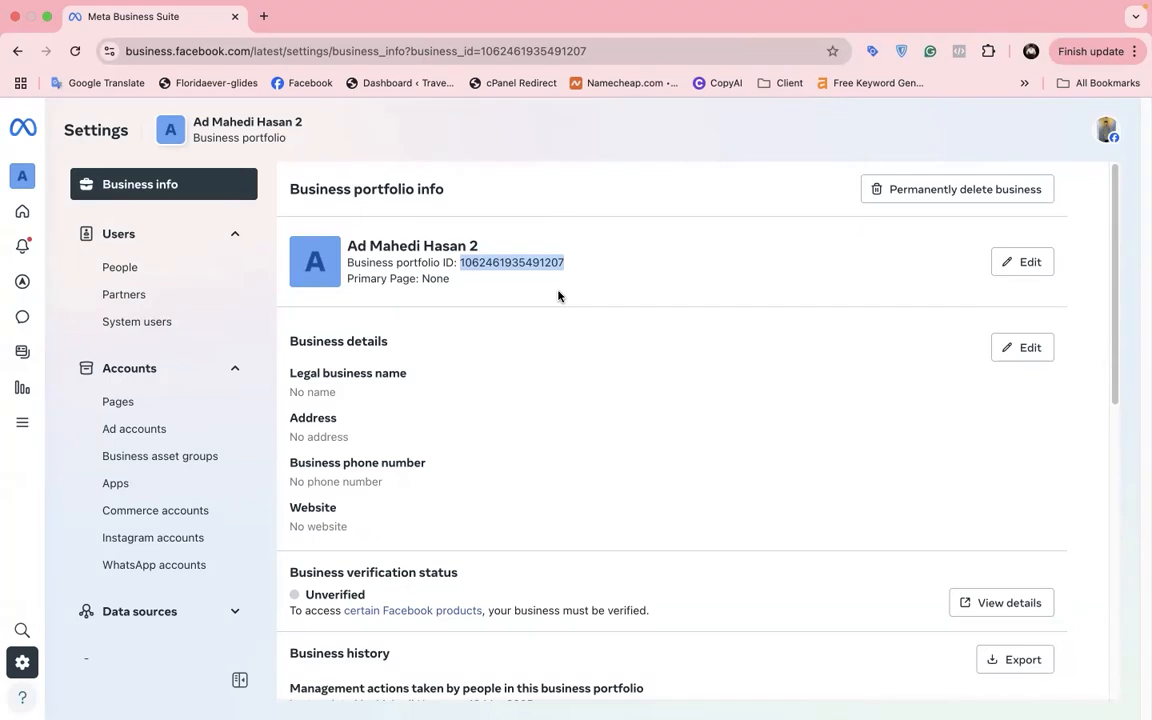
Step: Open Adverts Manager in a new tab from All tools and check its ad account list
left_click(23, 432)
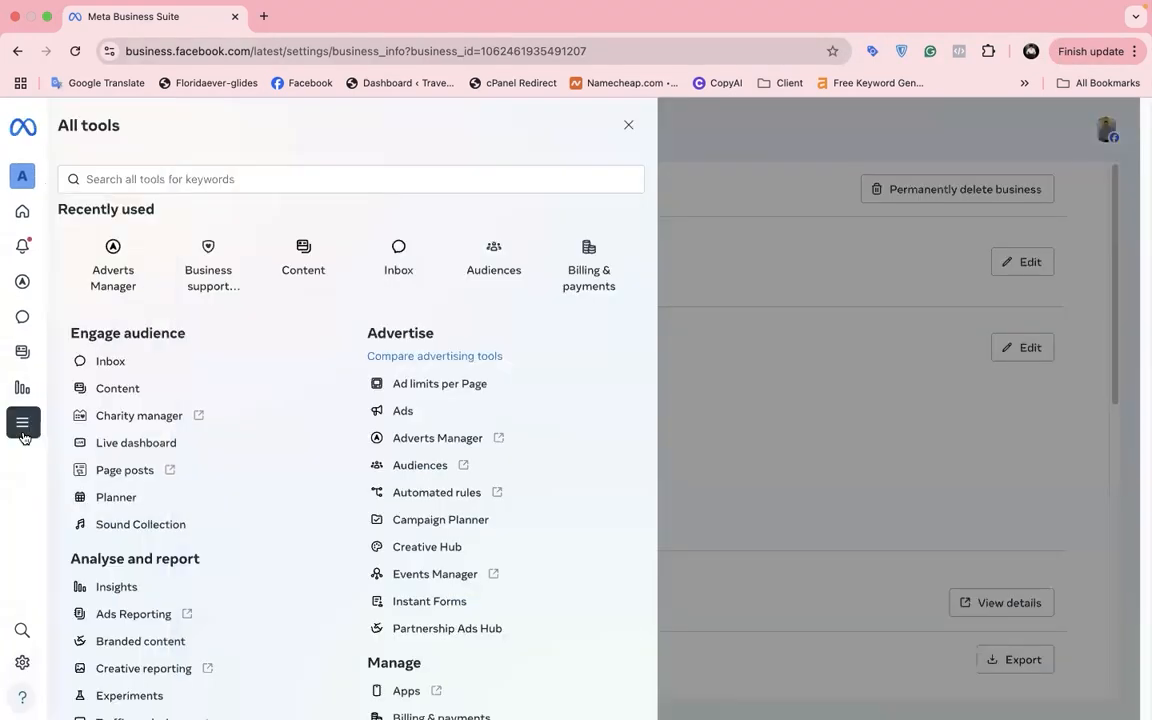
right_click(128, 261)
left_click(160, 263)
left_click(300, 17)
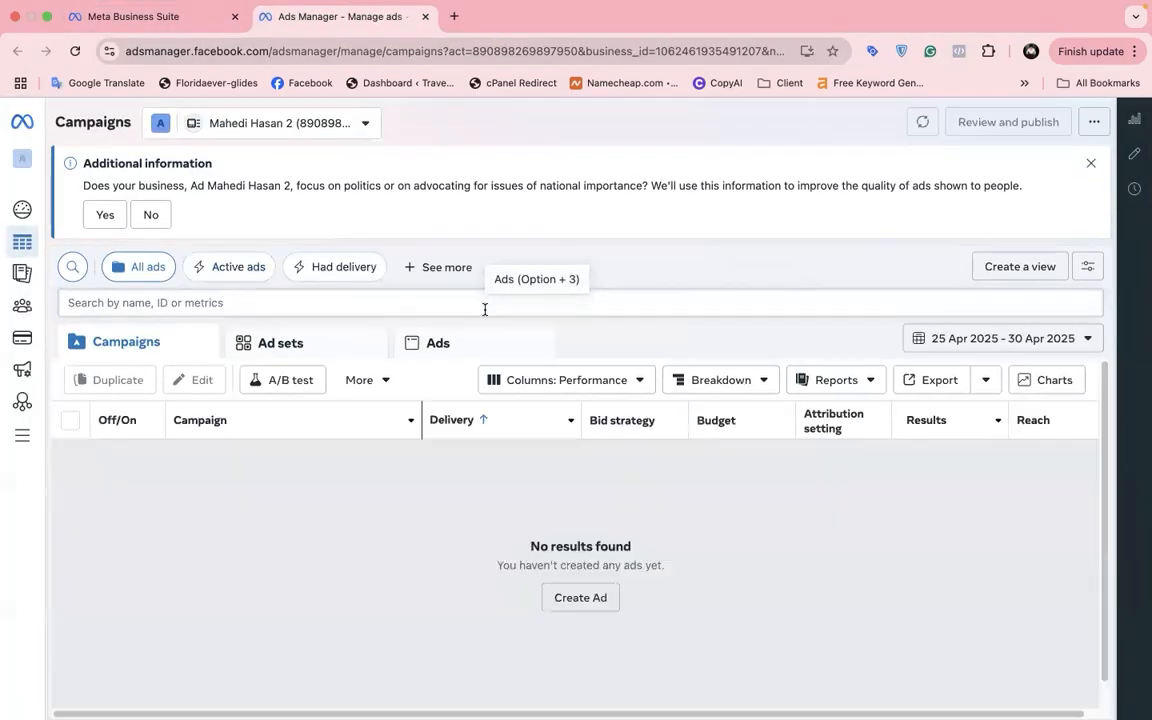
left_click(1091, 164)
left_click(333, 123)
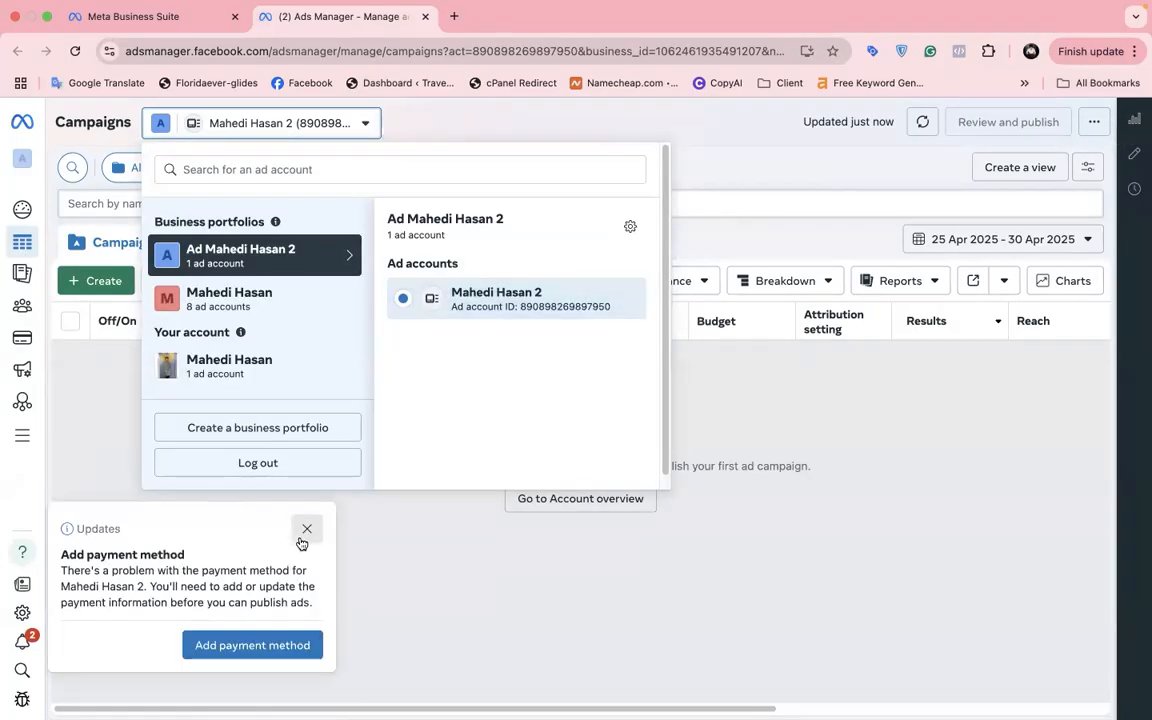
left_click(301, 541)
left_click(179, 24)
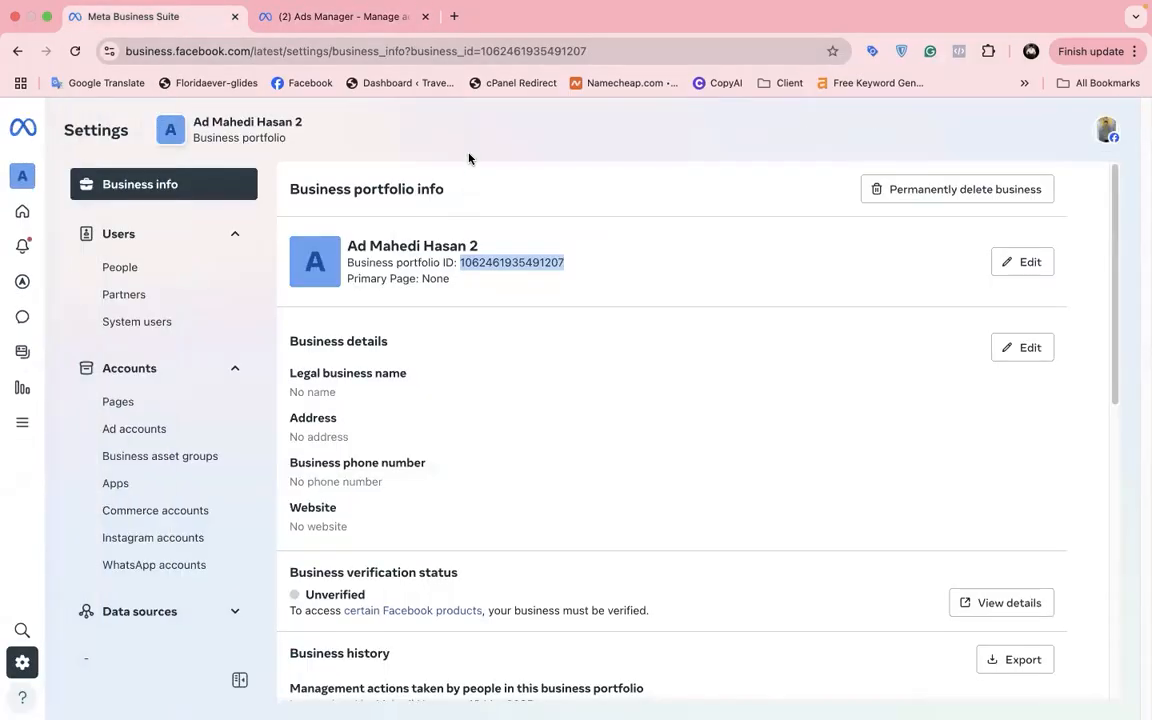
Step: Highlight 'Access Ad Account - Assign' on the whiteboard, then return to the portfolio's Business info
key("ctrl+Left")
double_click(479, 357)
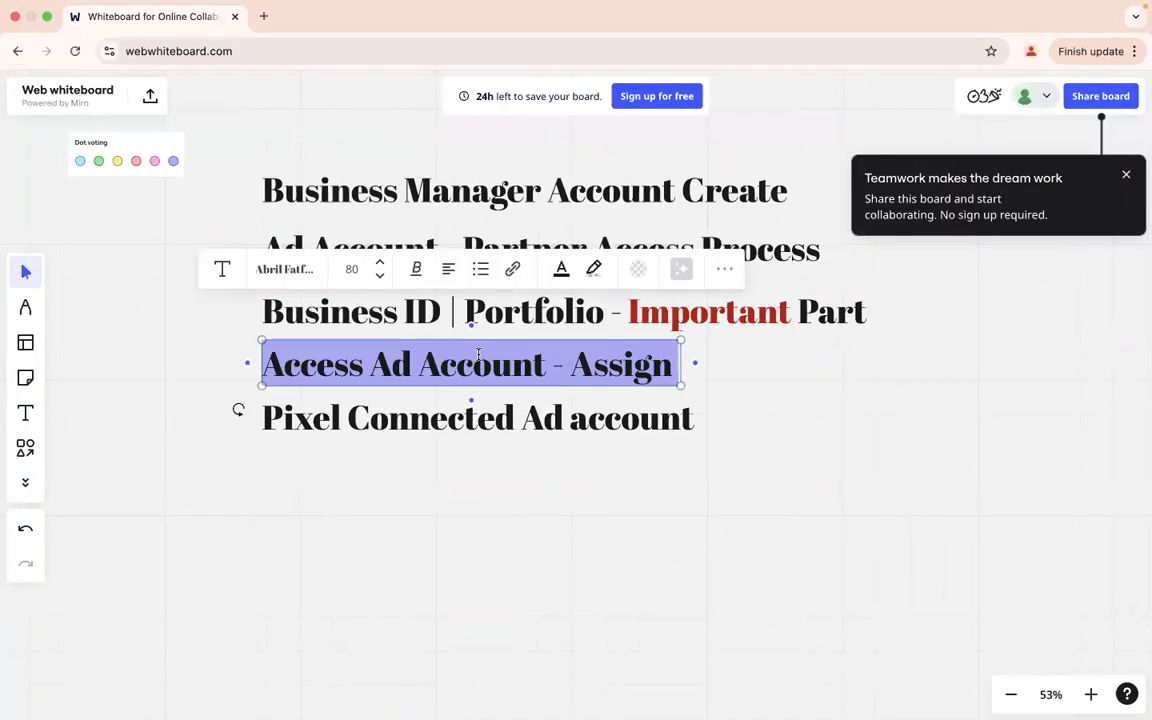
key("ctrl+Right")
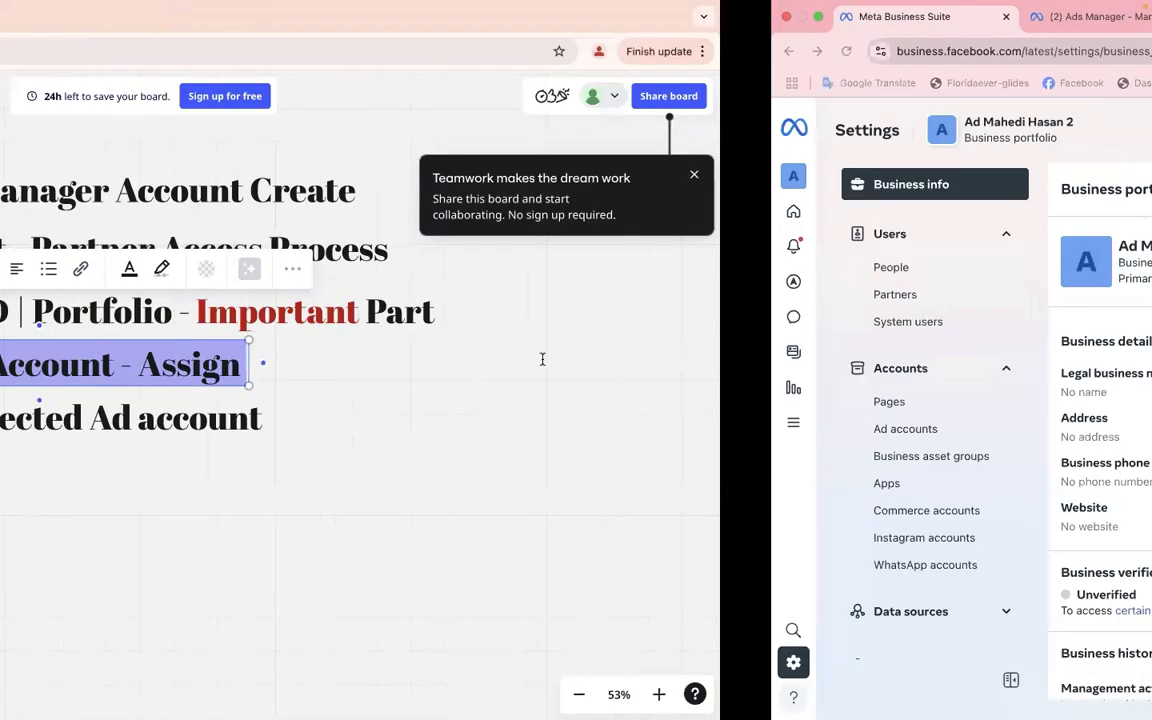
left_click(510, 200)
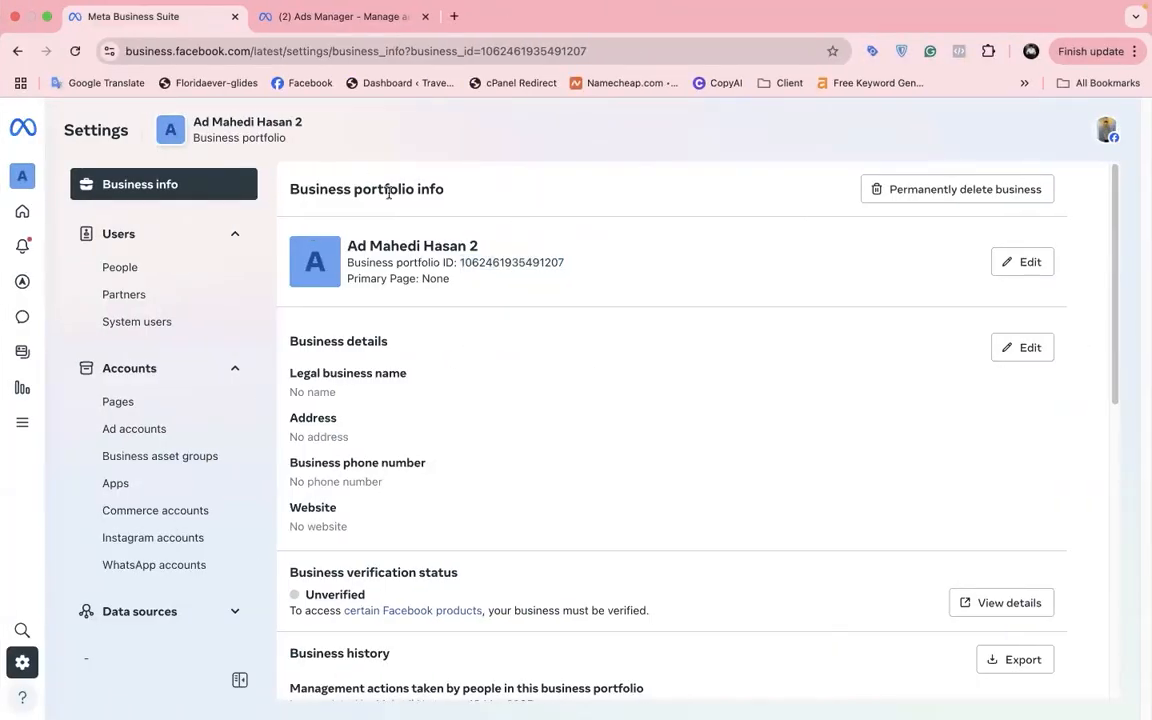
Step: Assign yourself to the Mahedi Org ad account with the Manage campaigns permission turned on
left_click(180, 437)
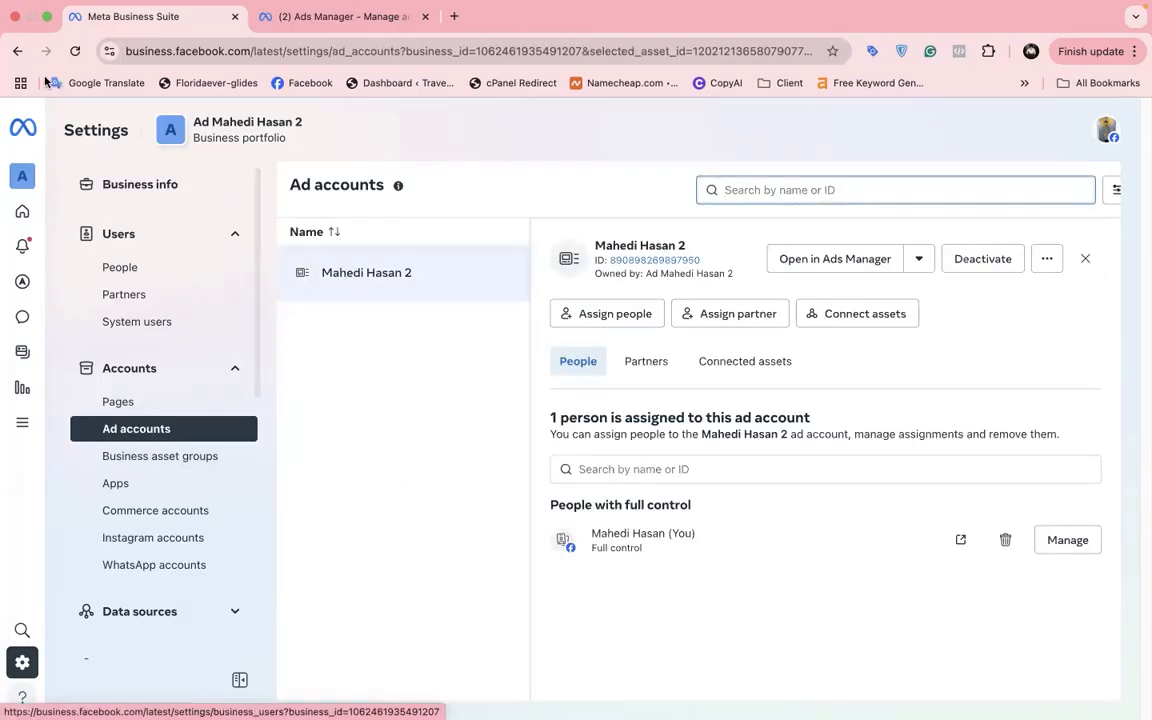
left_click(75, 51)
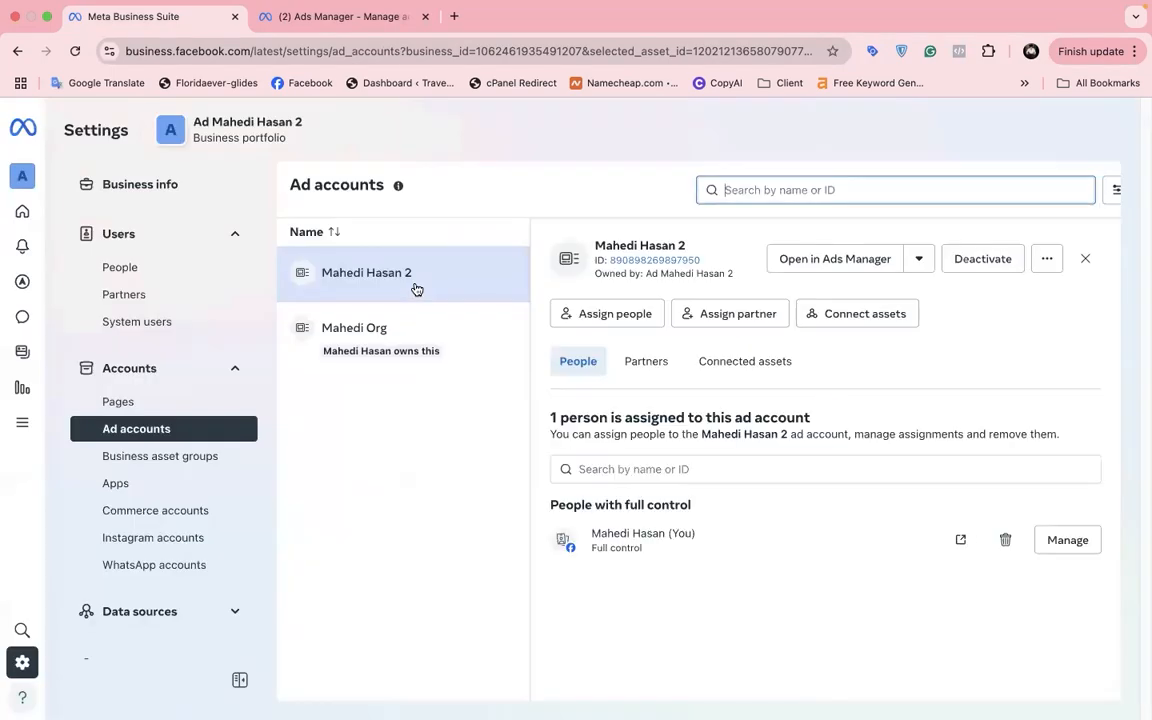
left_click(399, 334)
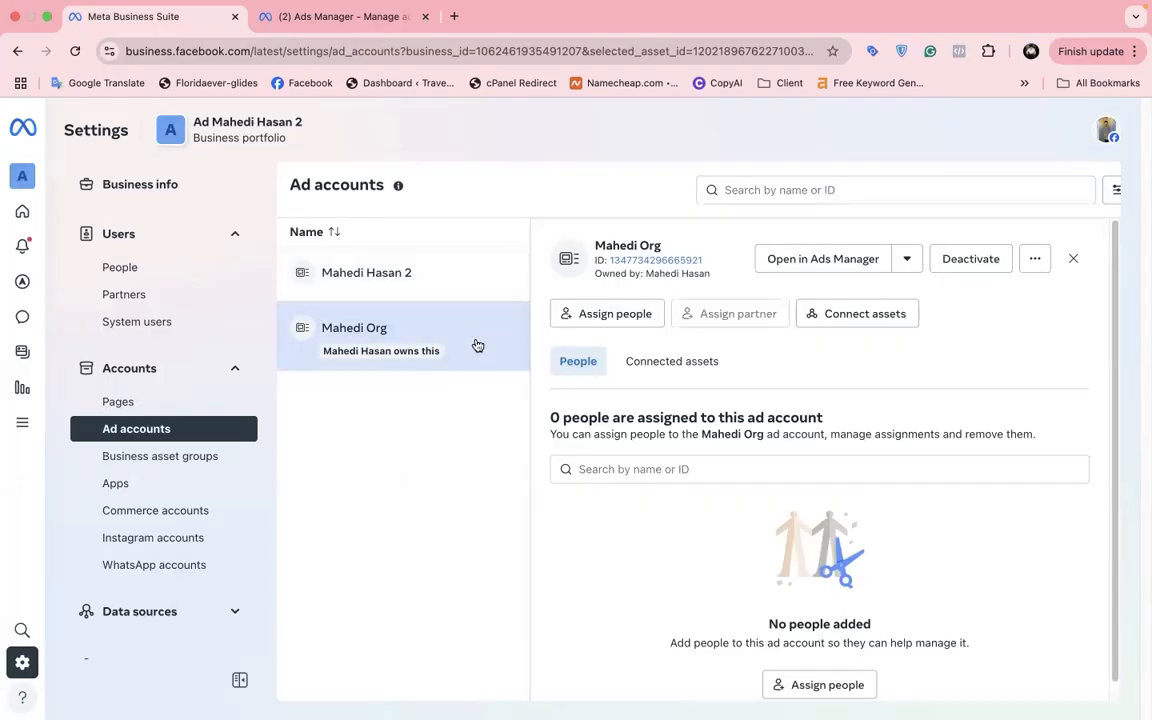
left_click(607, 315)
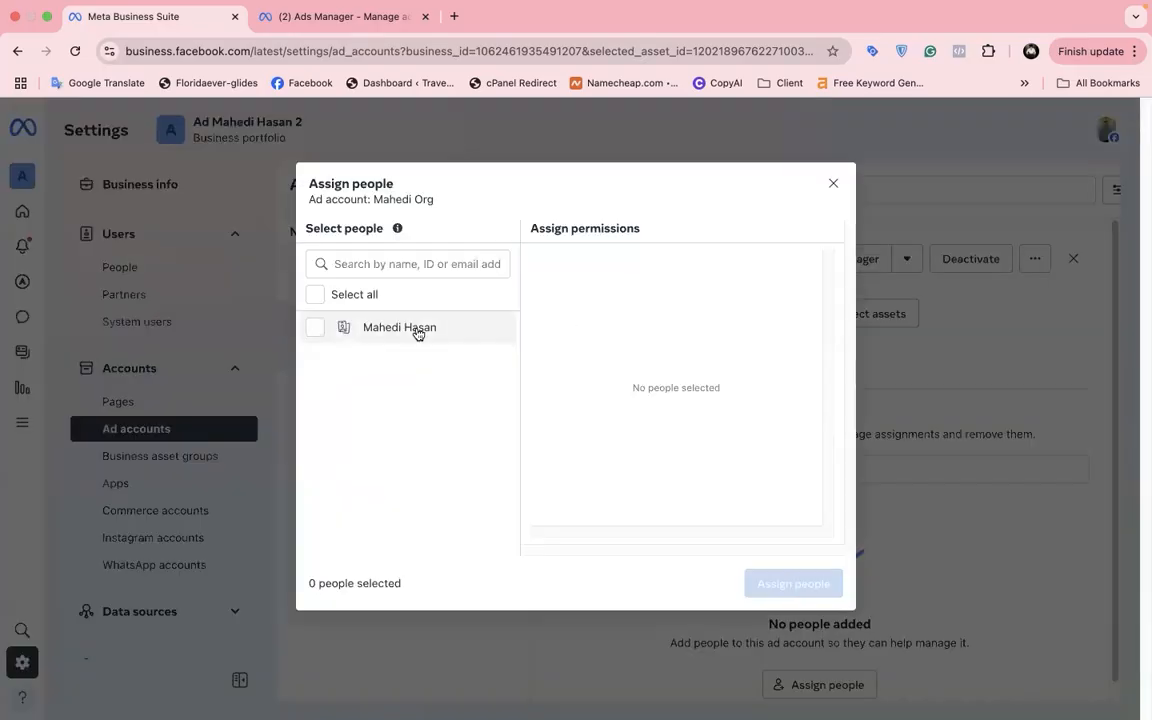
left_click(412, 333)
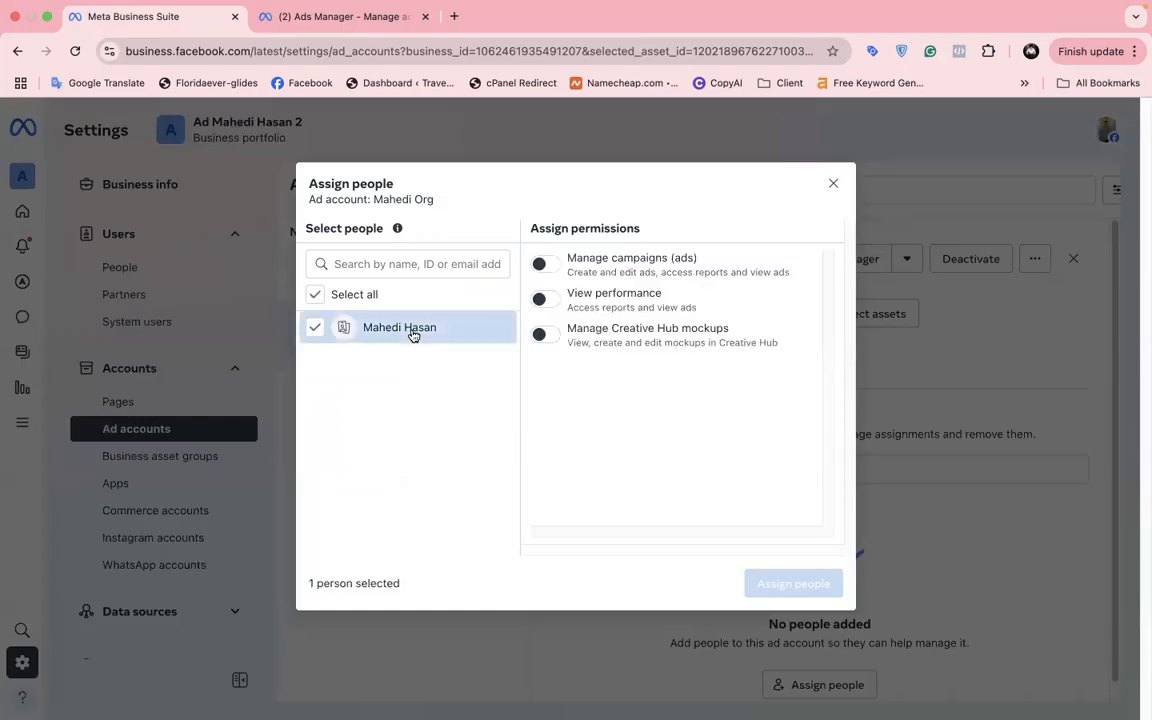
left_click(545, 266)
left_click(795, 584)
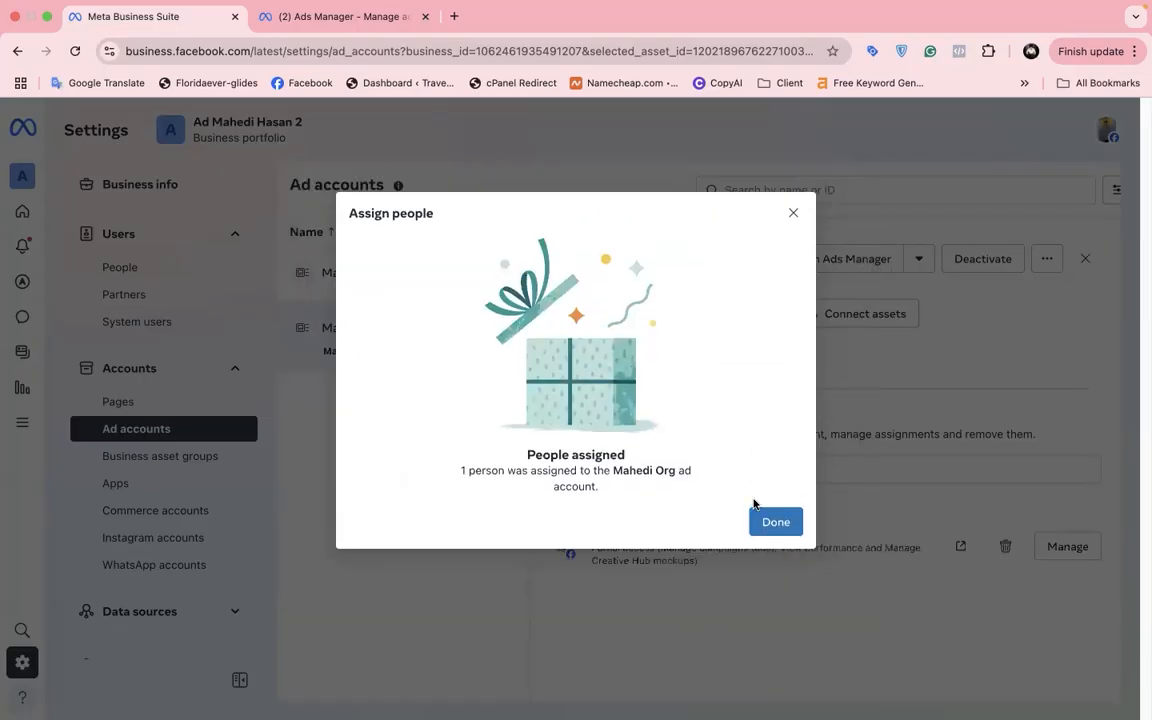
left_click(768, 521)
Step: Reload Ads Manager and switch its ad account selector to Mahedi Org
left_click(334, 17)
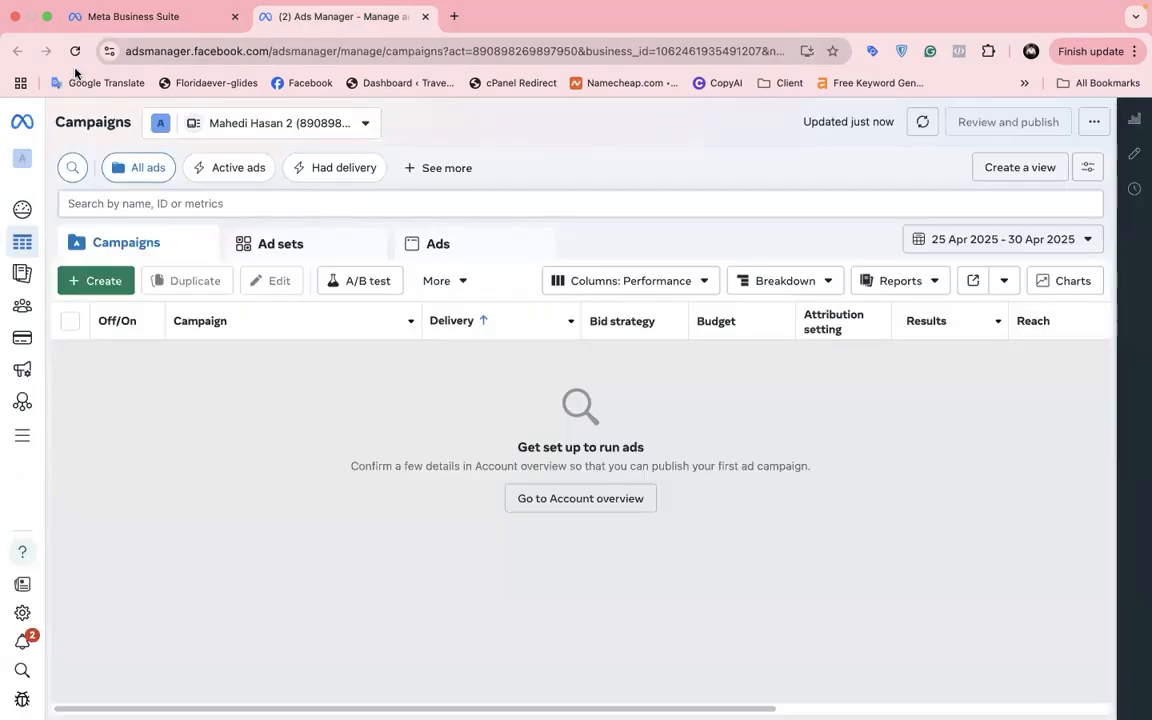
left_click(74, 51)
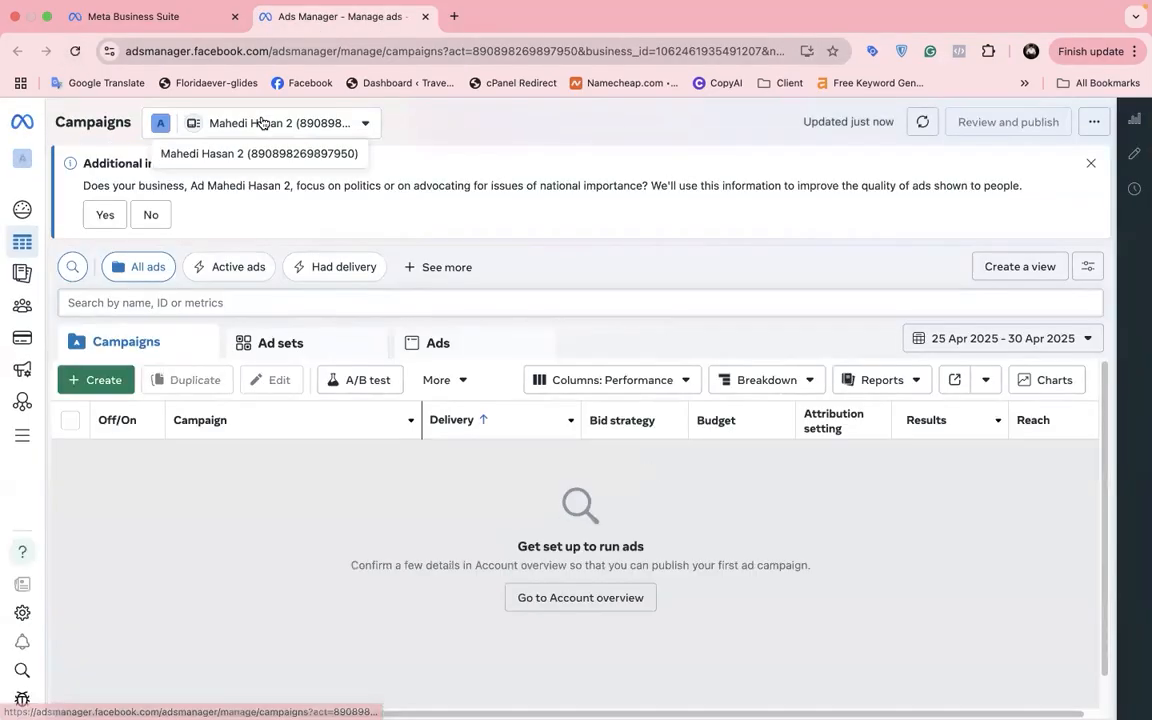
left_click(262, 122)
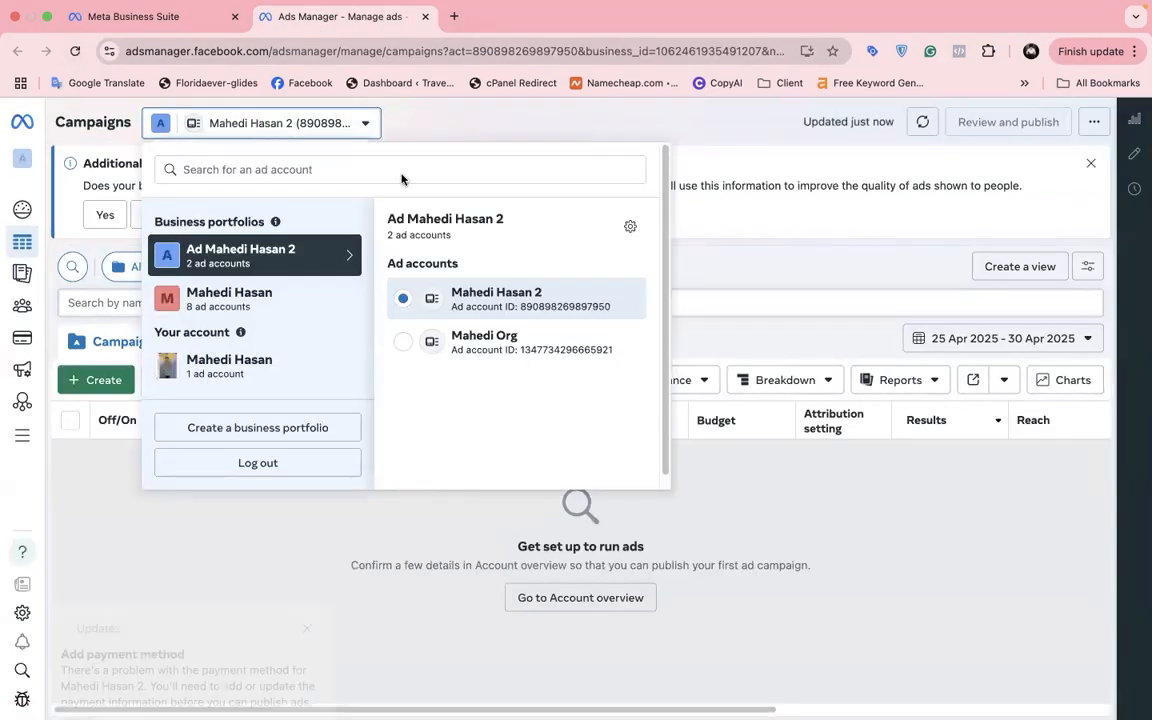
left_click(509, 352)
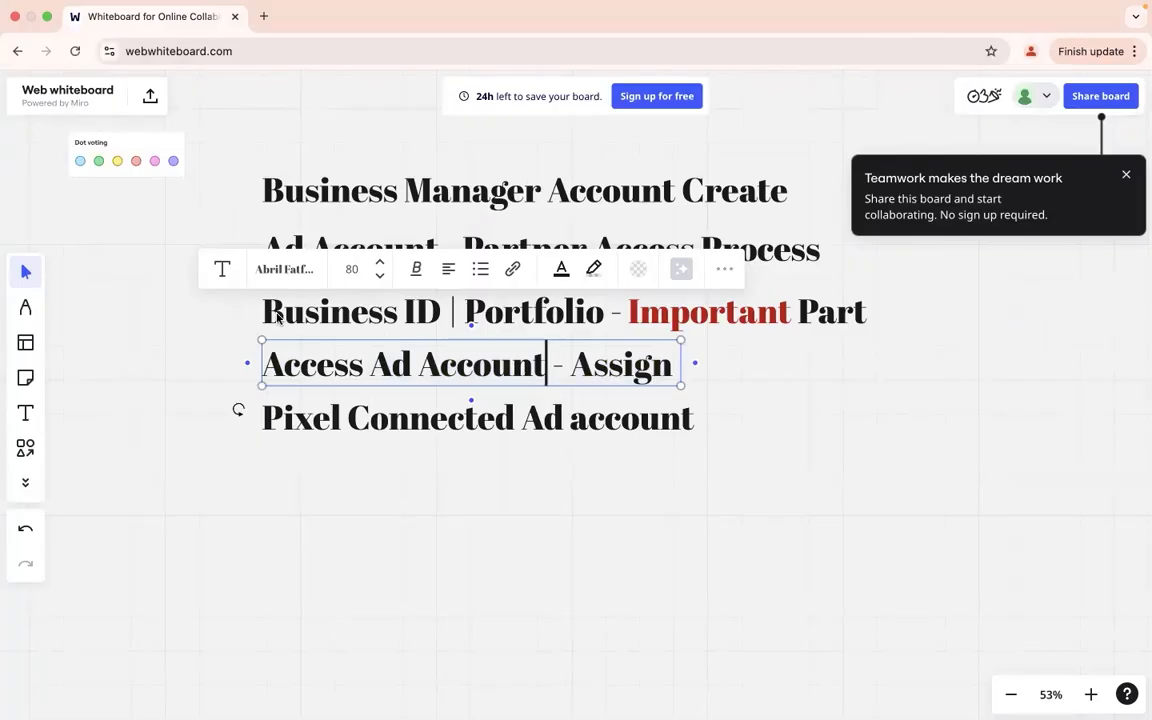
Step: Review the whiteboard outline lines down to 'Pixel Connected Ad account', then return to Ads Manager
left_click(261, 315)
mouse_move(267, 316)
left_mouse_down()
mouse_move(370, 316)
mouse_move(268, 316)
left_mouse_up()
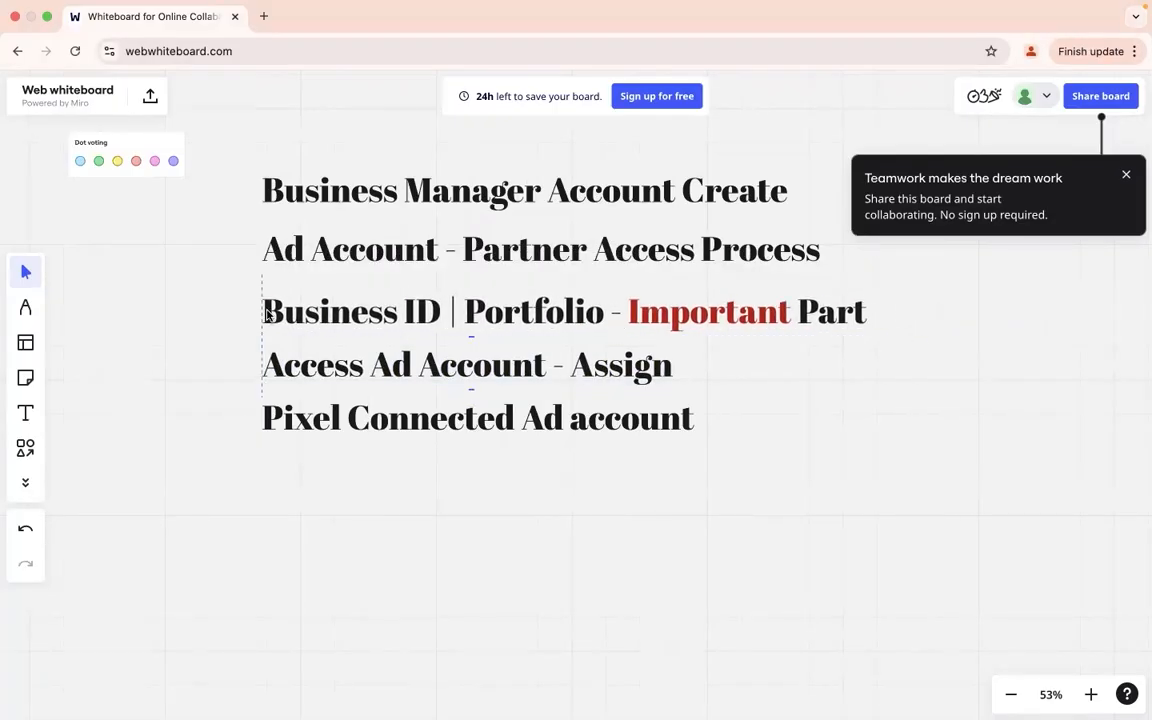
left_click(380, 368)
left_click(380, 368)
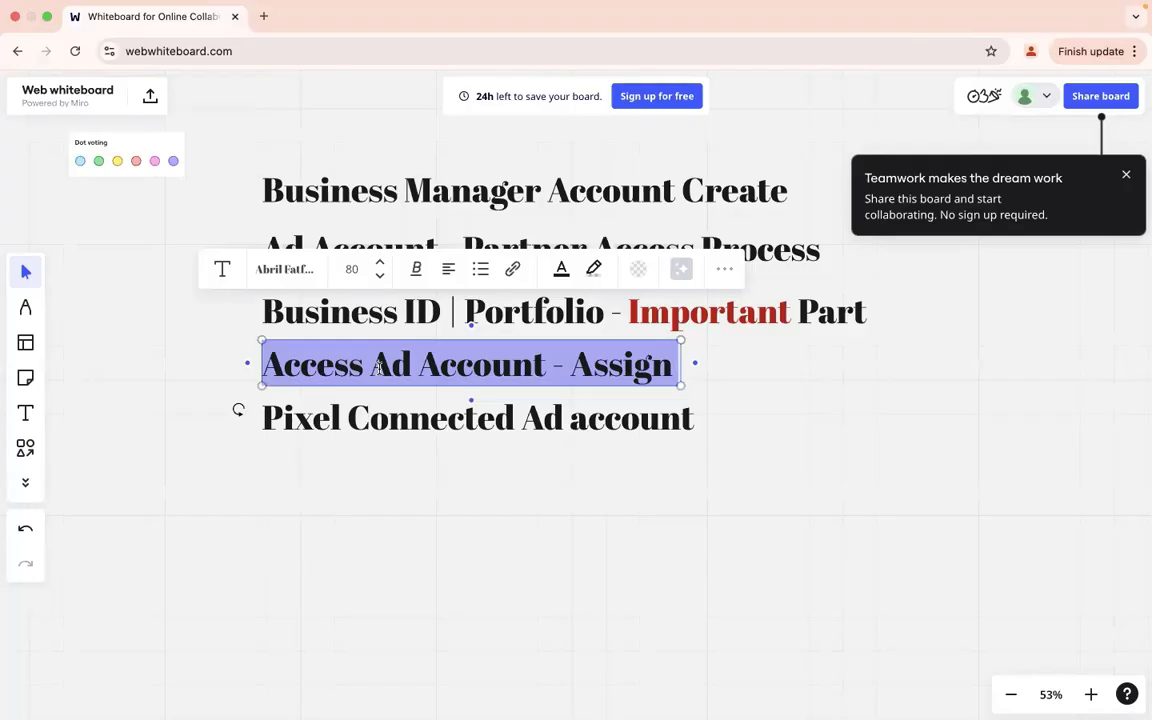
double_click(402, 417)
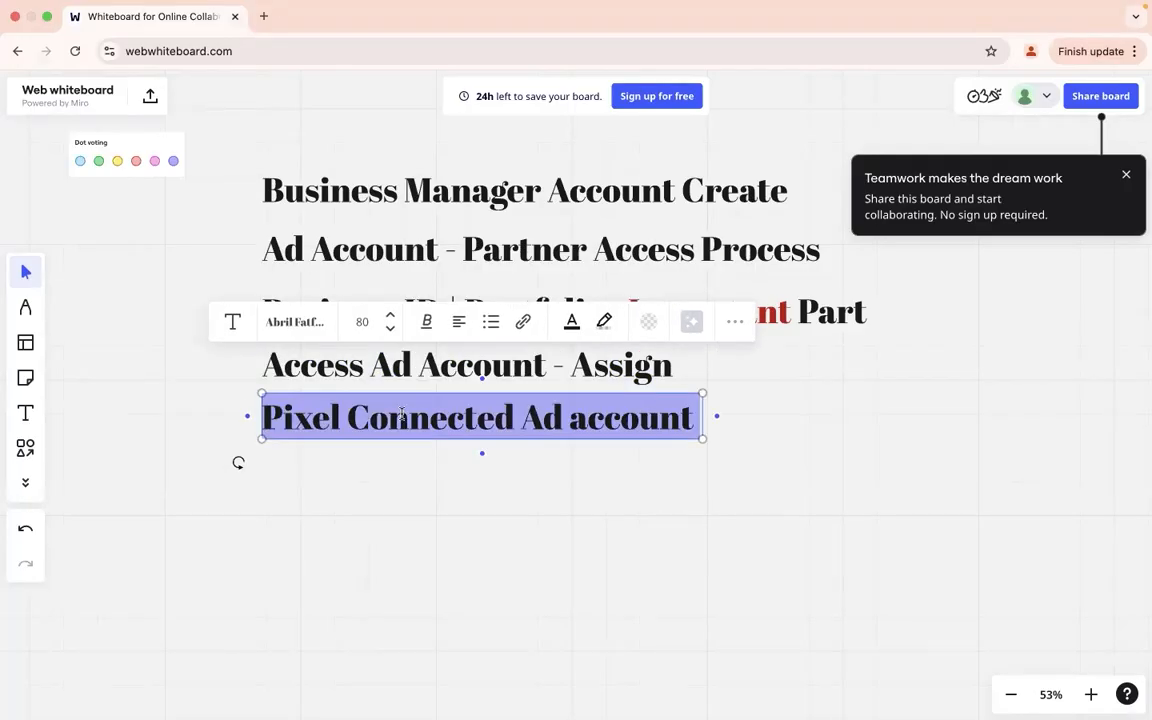
key("ctrl+Right")
left_click(306, 528)
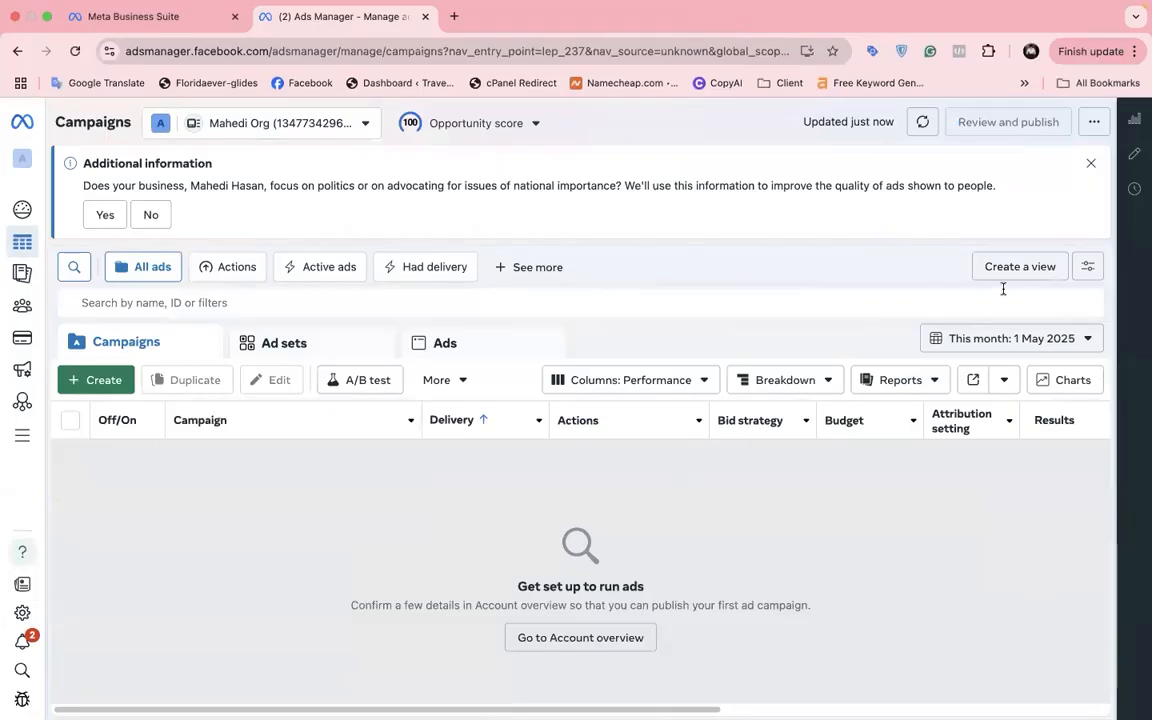
Step: Dismiss the banner and create a draft Sales campaign with manual setup
left_click(1091, 164)
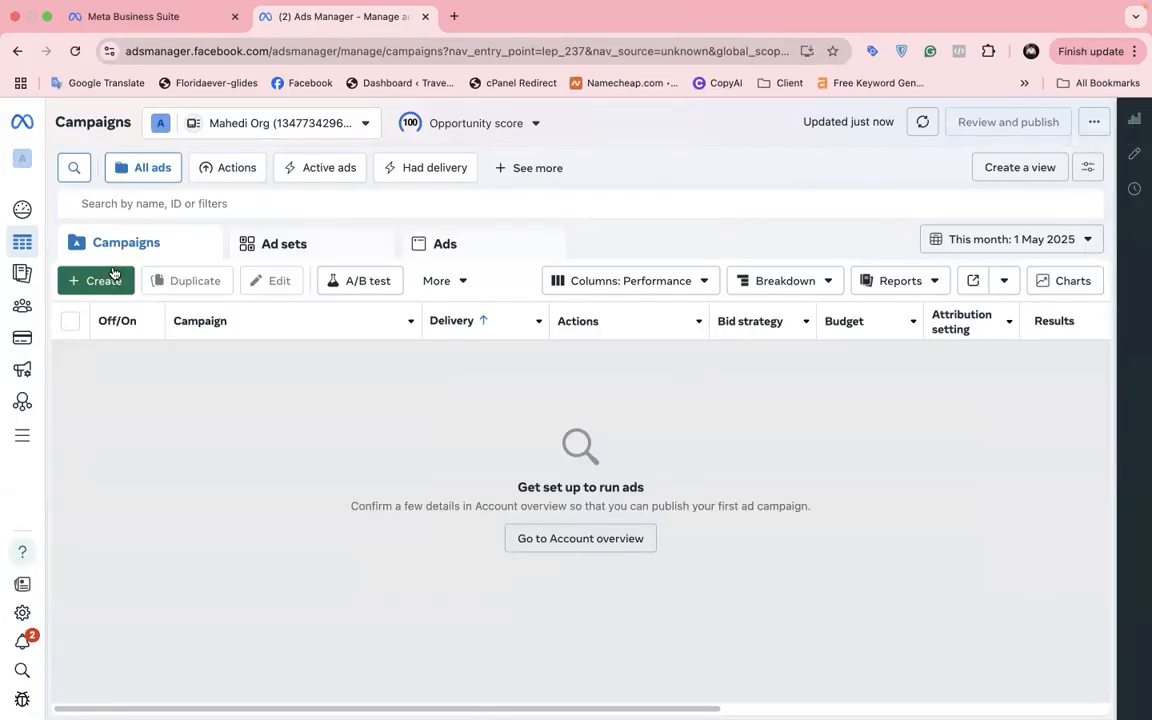
left_click(100, 280)
scroll(460, 485, "down", 3)
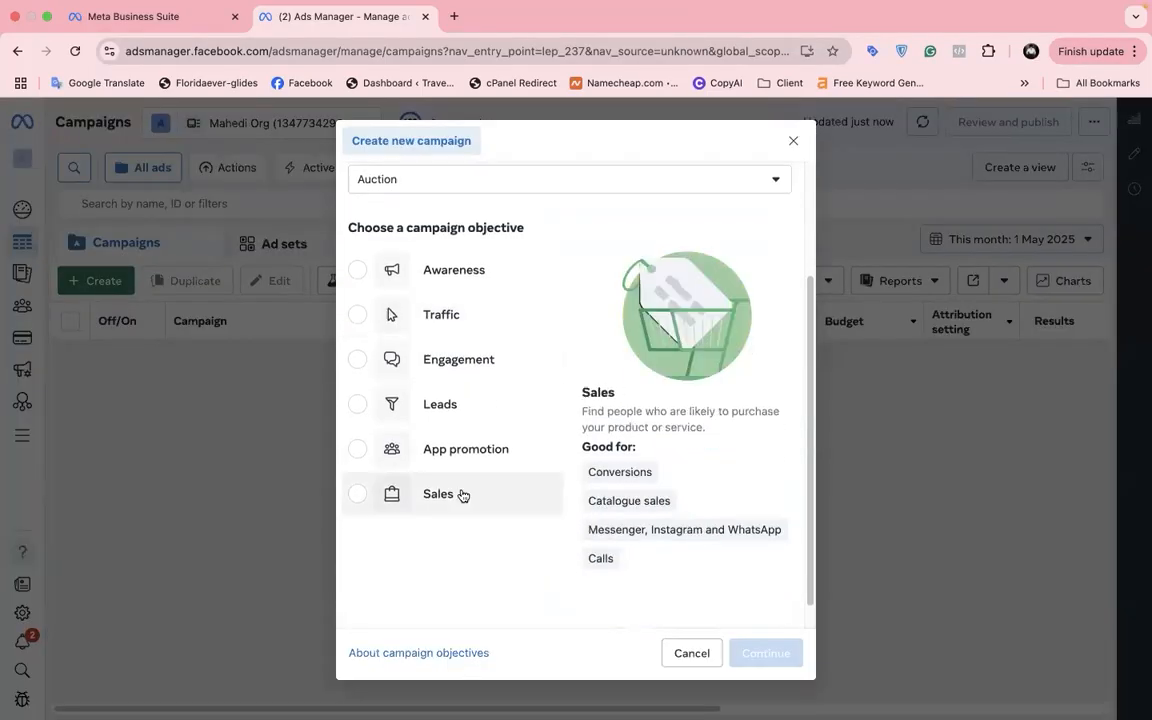
left_click(462, 495)
left_click(762, 653)
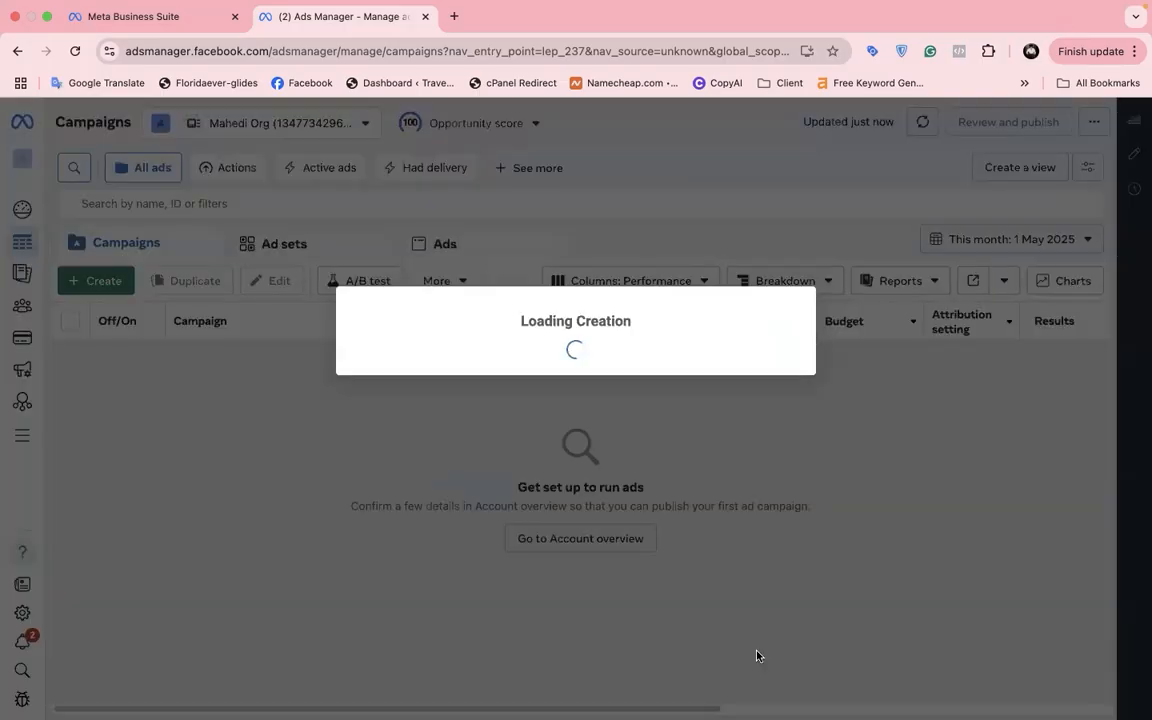
left_click(766, 569)
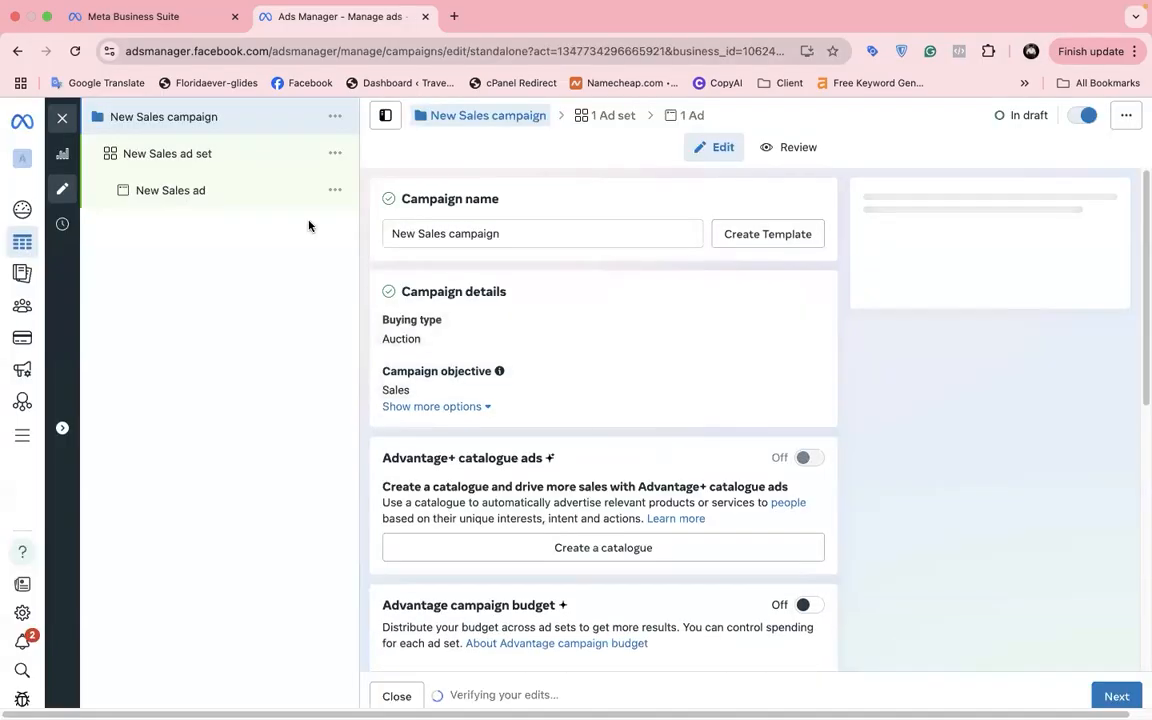
scroll(592, 357, "down", 1)
Step: Open the New Sales ad set and check its Dataset list, which offers batch-76
left_click(257, 158)
scroll(508, 447, "down", 5)
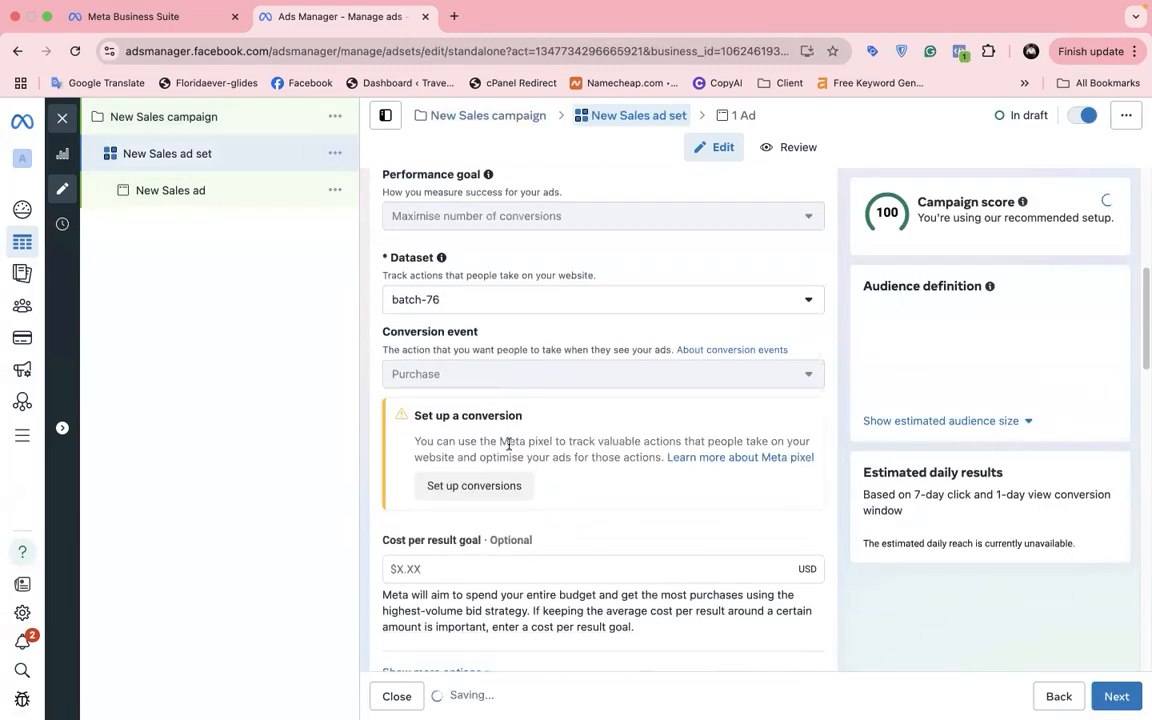
scroll(508, 447, "down", 6)
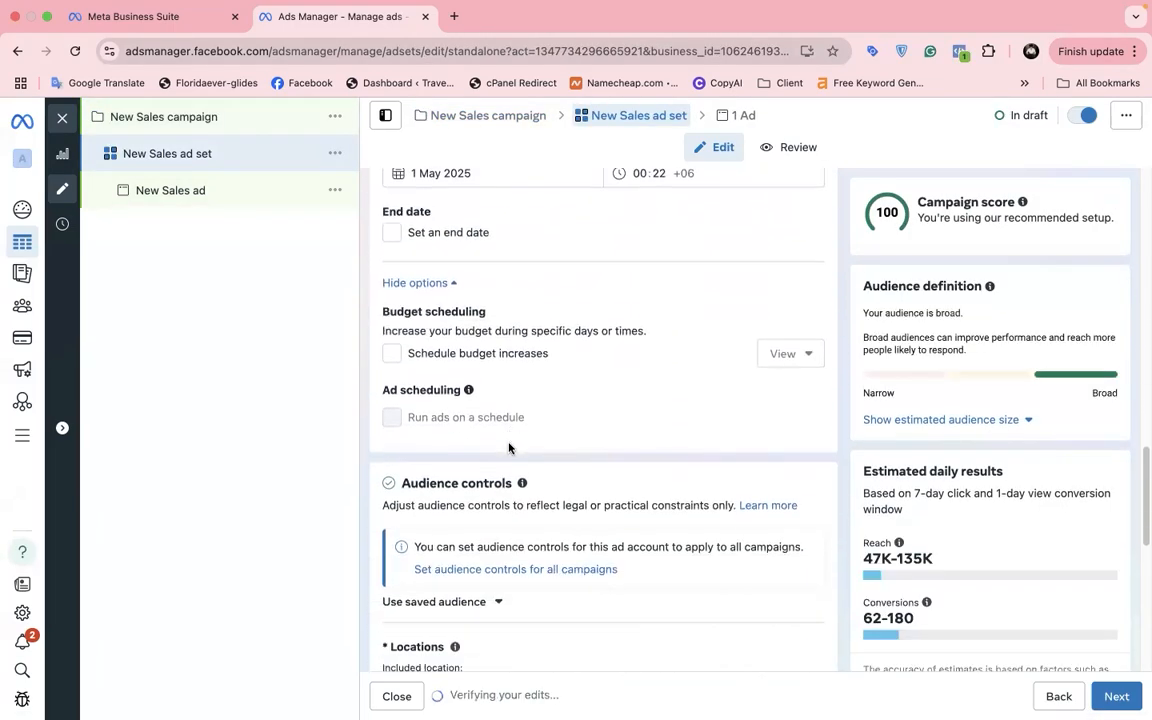
scroll(508, 447, "up", 10)
scroll(508, 440, "up", 2)
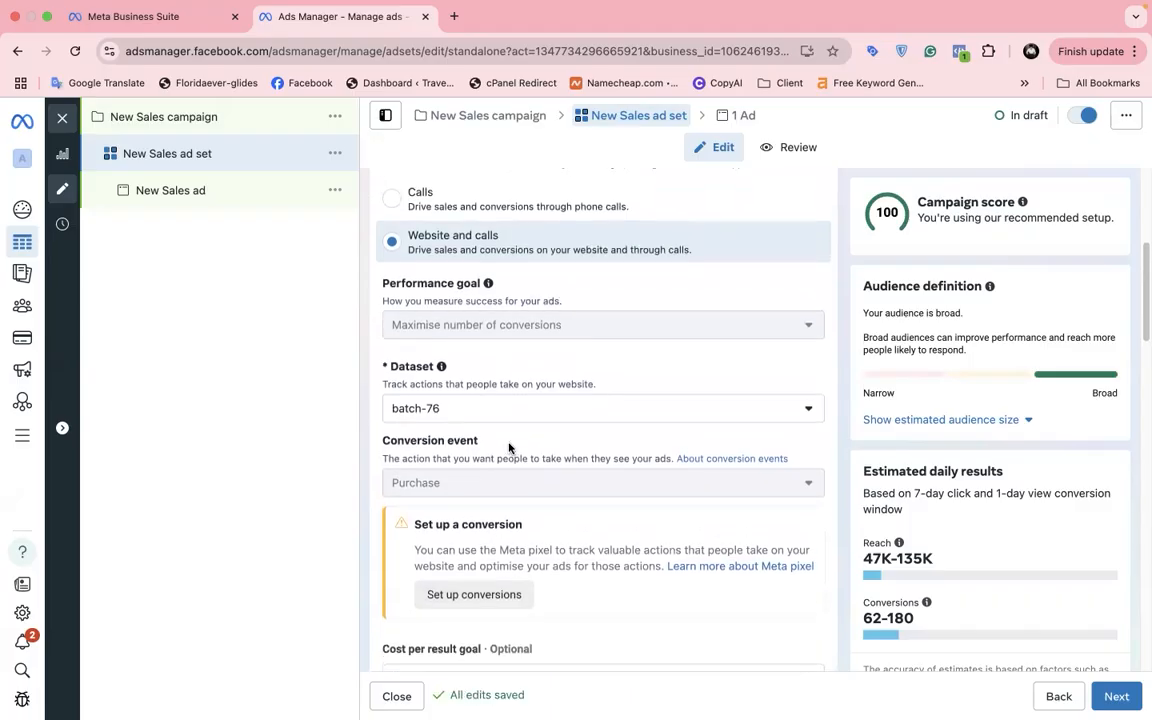
left_click(505, 424)
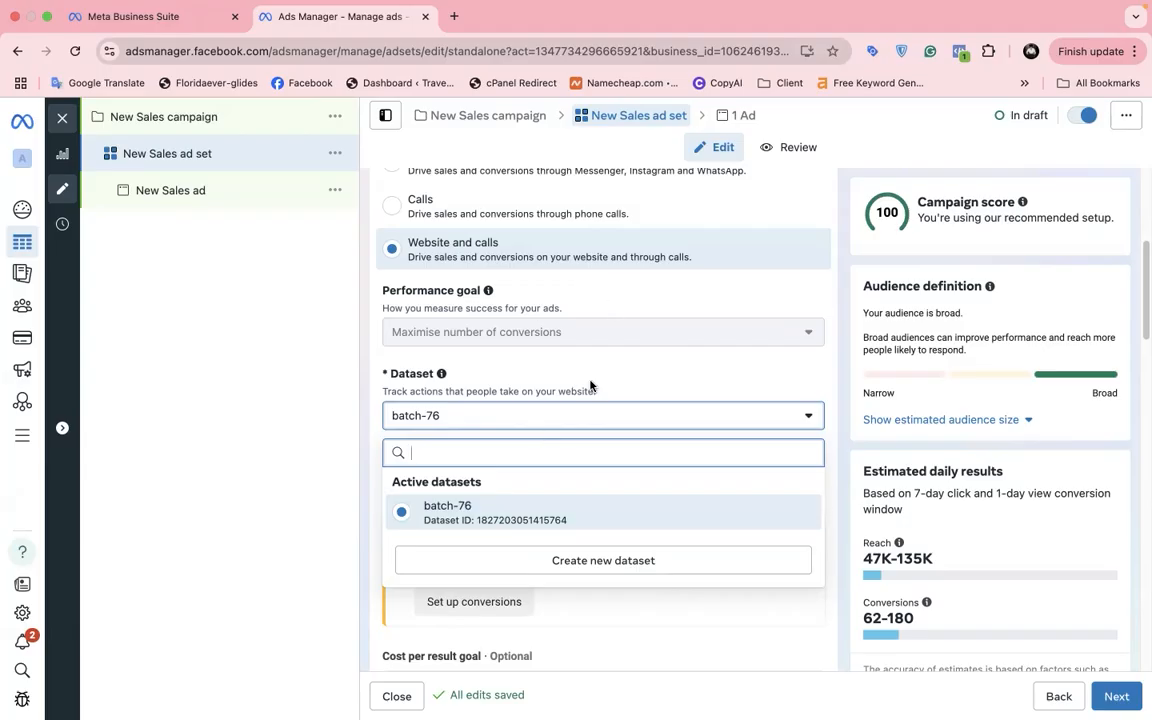
left_click(61, 117)
Step: Close the editor and discard the draft campaign, leaving Mahedi Org's Campaigns page empty
left_click(61, 117)
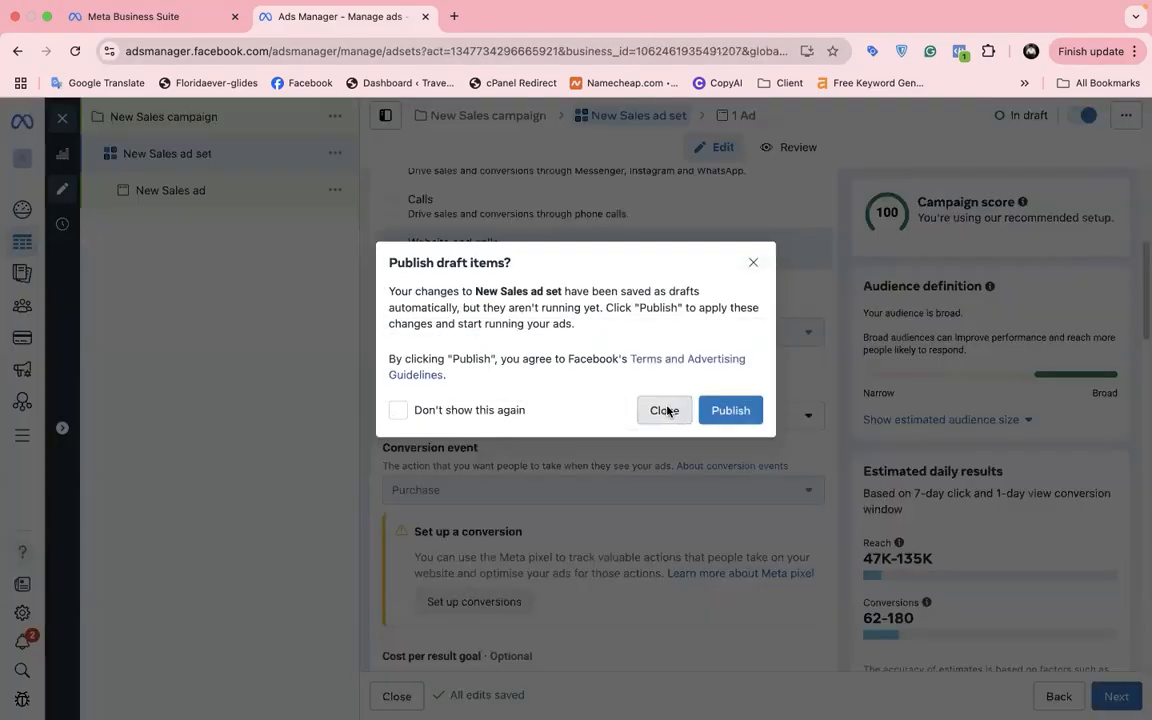
left_click(670, 410)
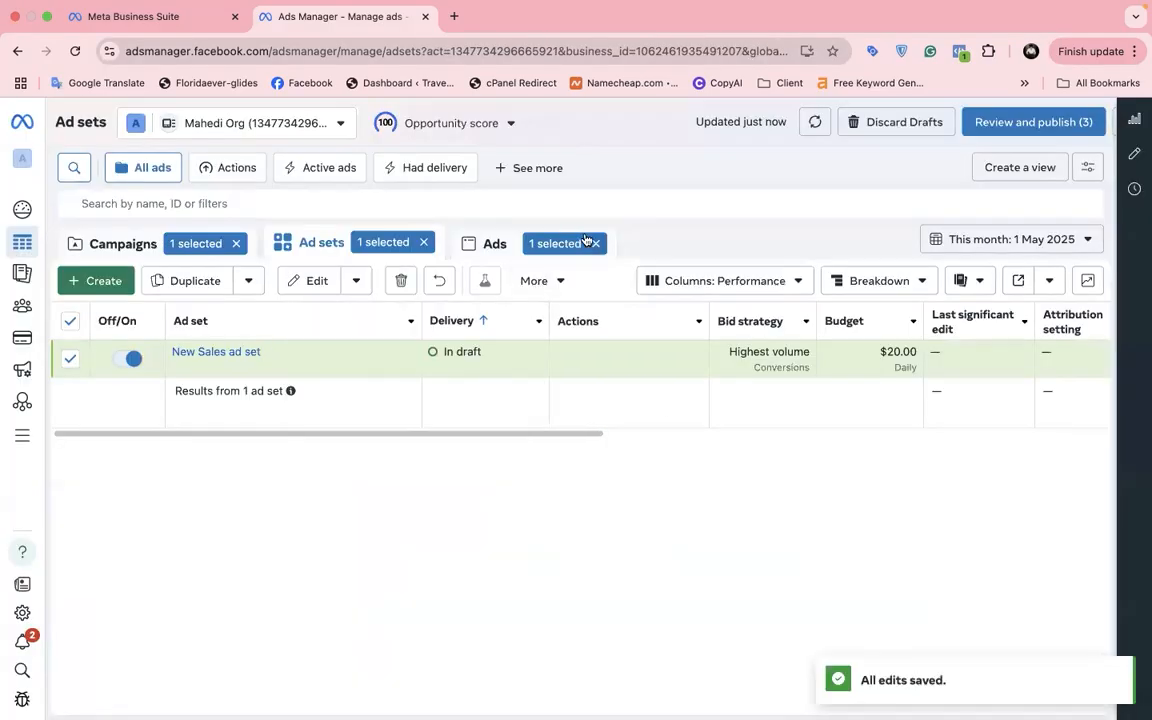
left_click(859, 128)
left_click(722, 375)
left_click(159, 245)
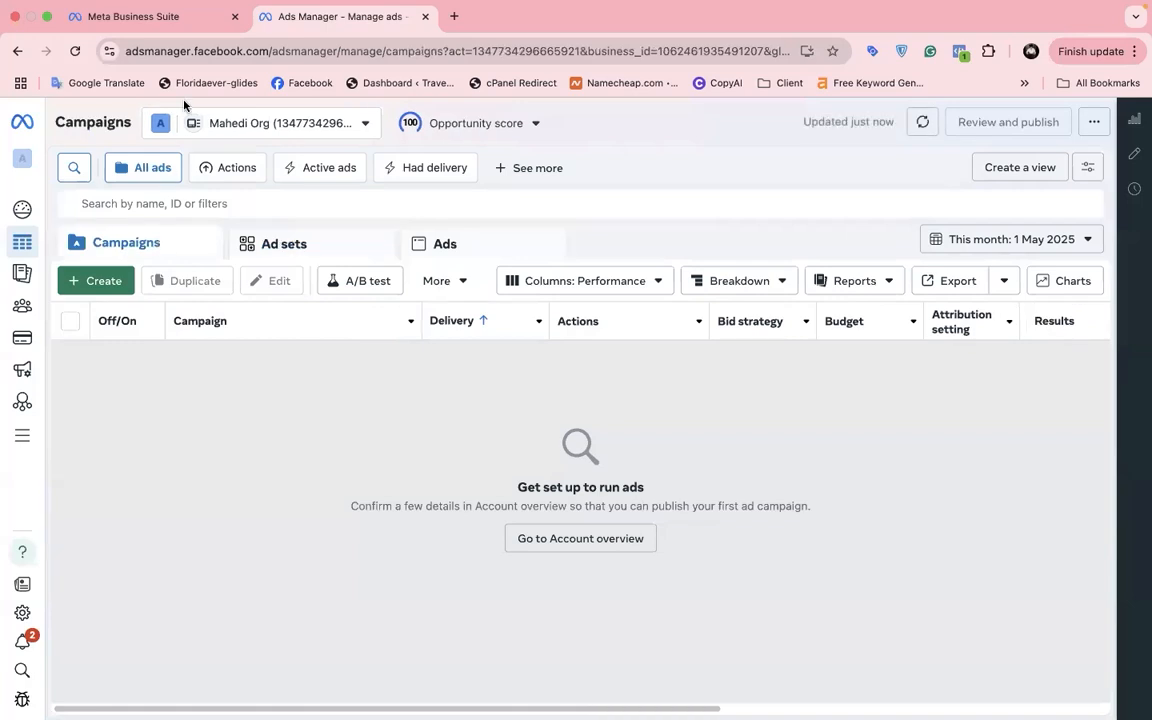
left_click(185, 17)
Step: Add a dataset named 'Mahedi Test' under Data sources > Datasets
scroll(206, 470, "down", 5)
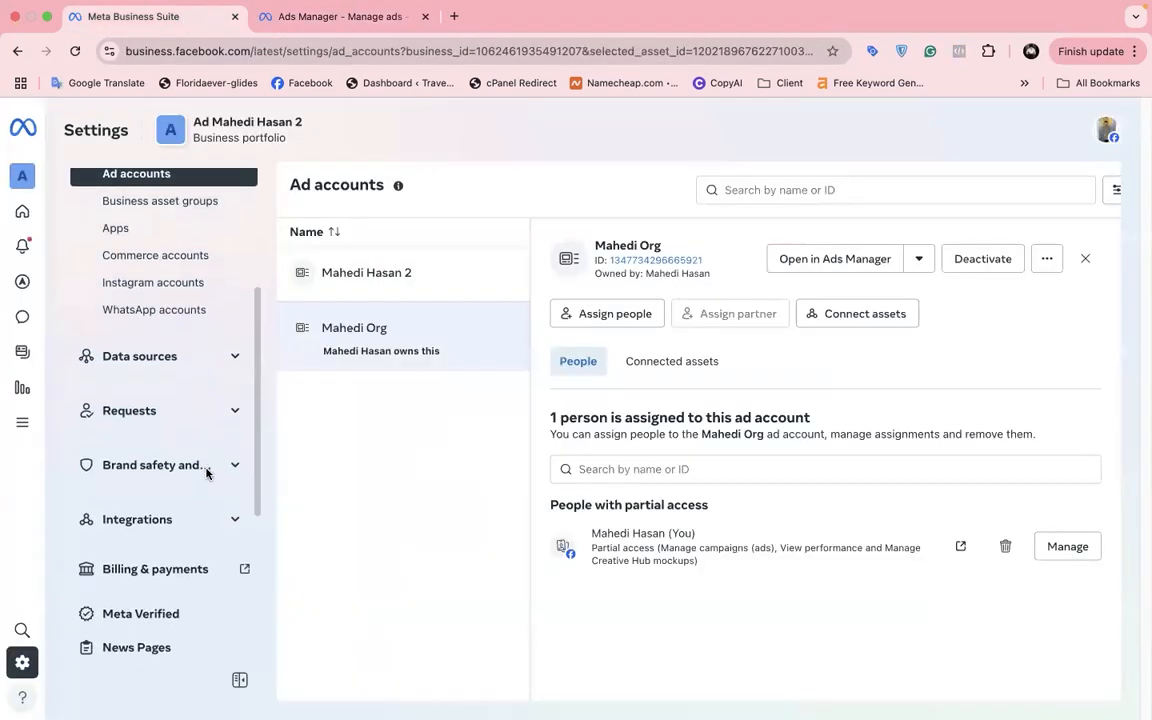
left_click(189, 348)
left_click(162, 471)
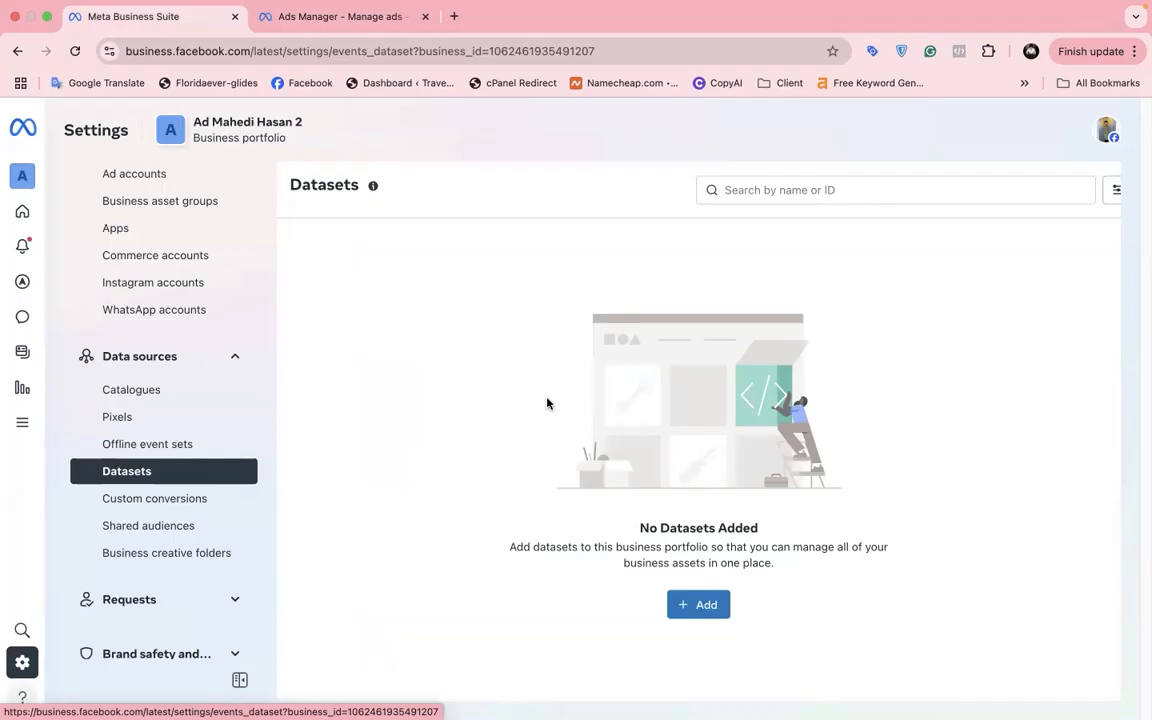
left_click(706, 606)
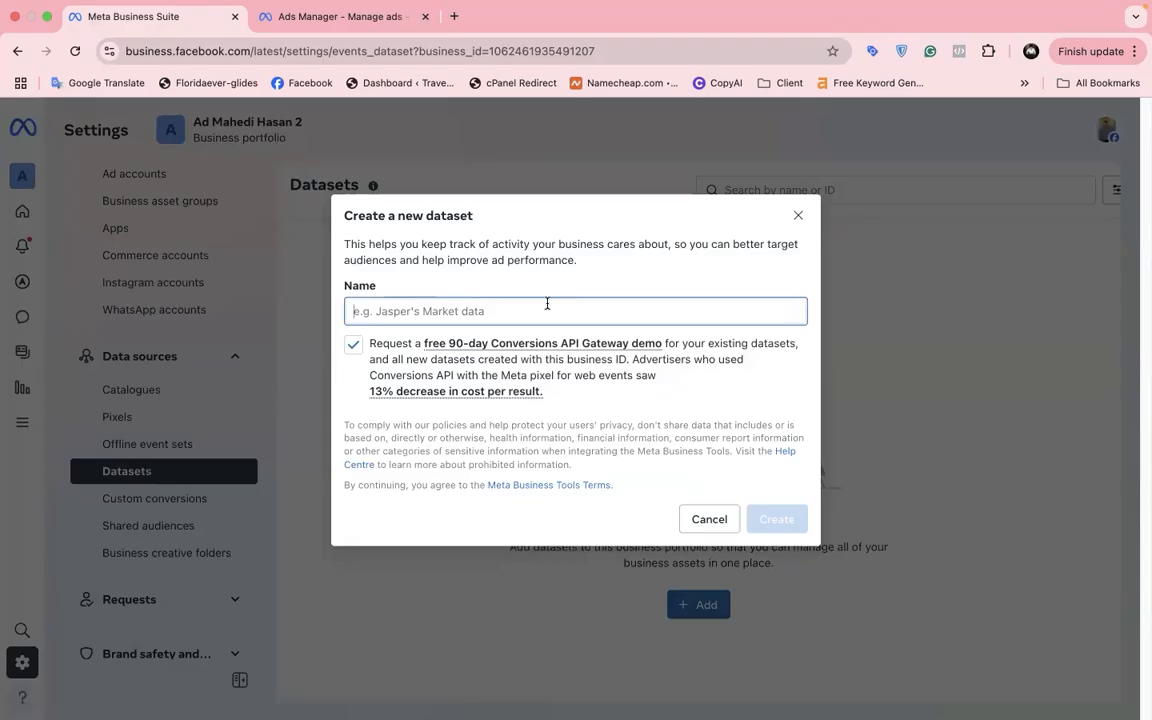
type("Mahedi Test")
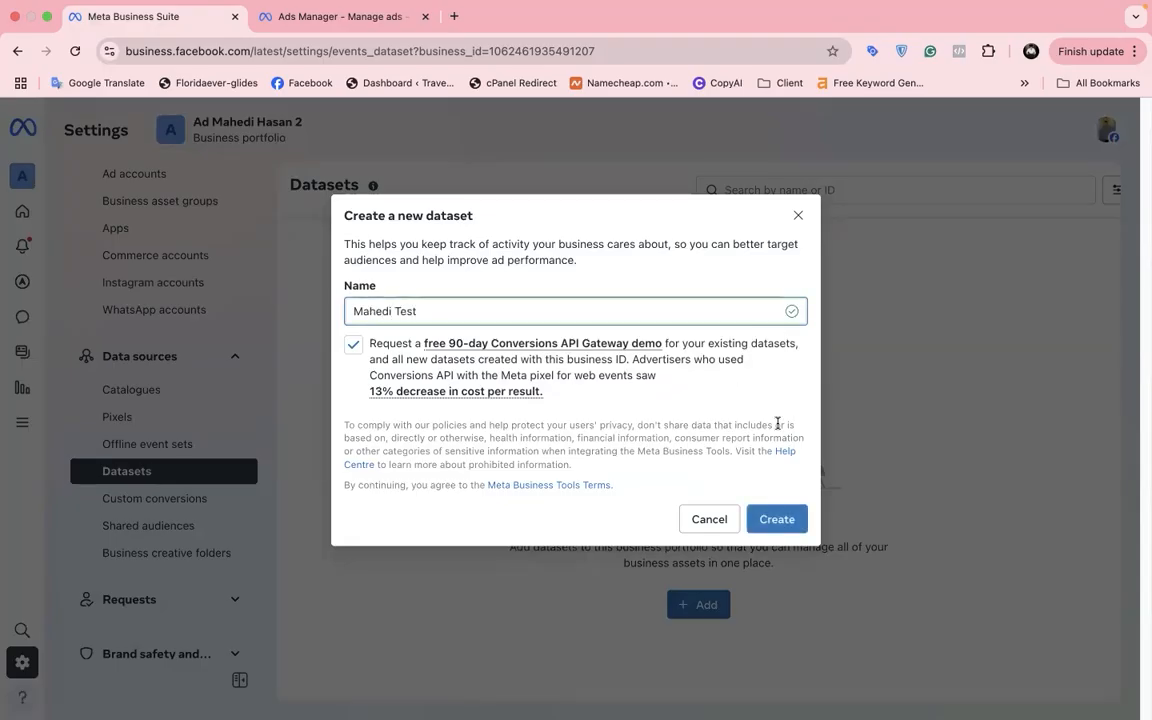
left_click(776, 519)
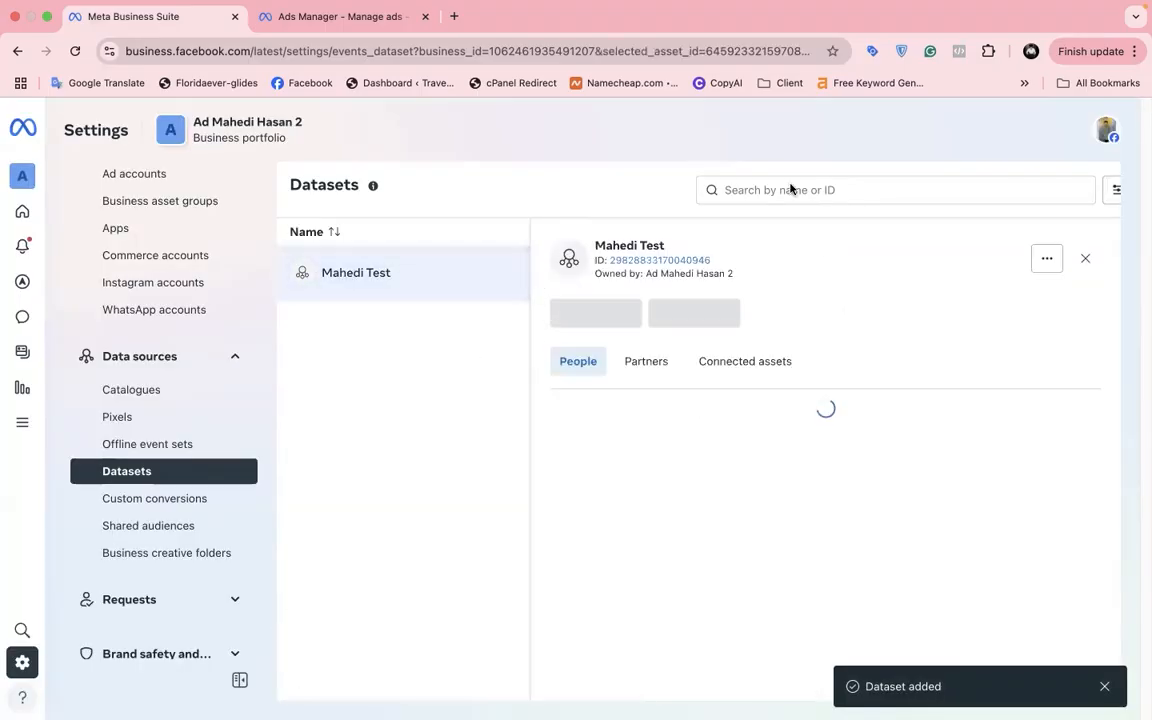
left_click(1070, 262)
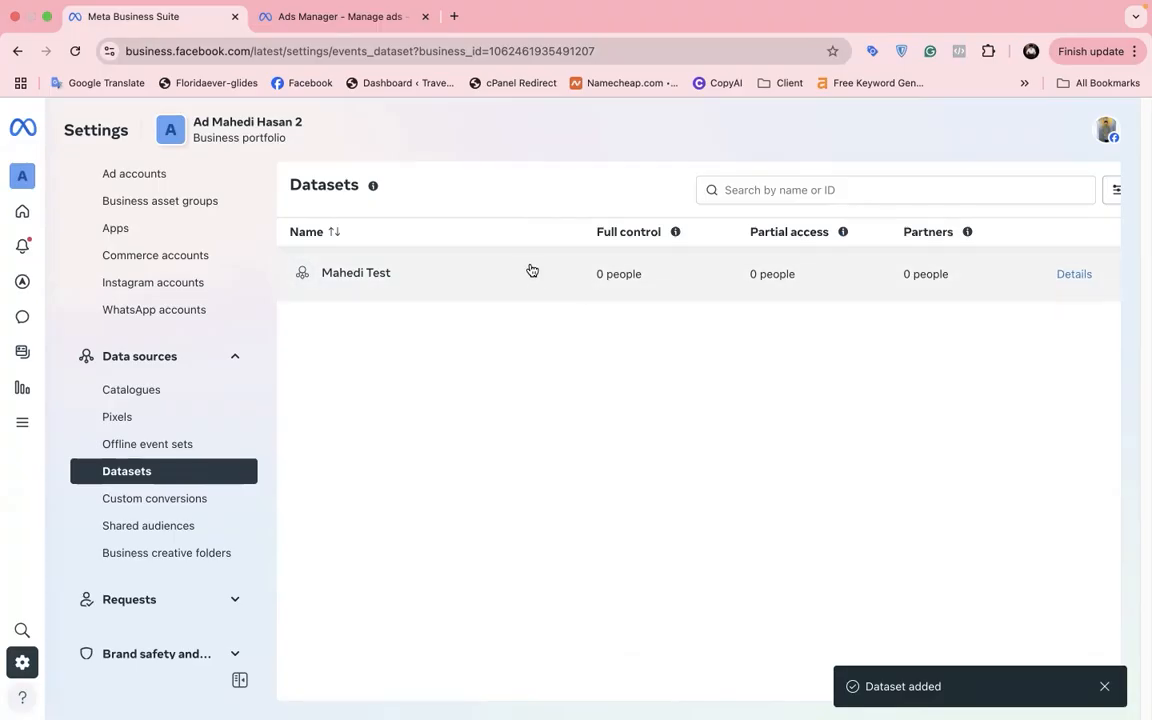
left_click(370, 24)
Step: Create a draft Sales campaign and open the New Sales ad set's Dataset dropdown
left_click(96, 280)
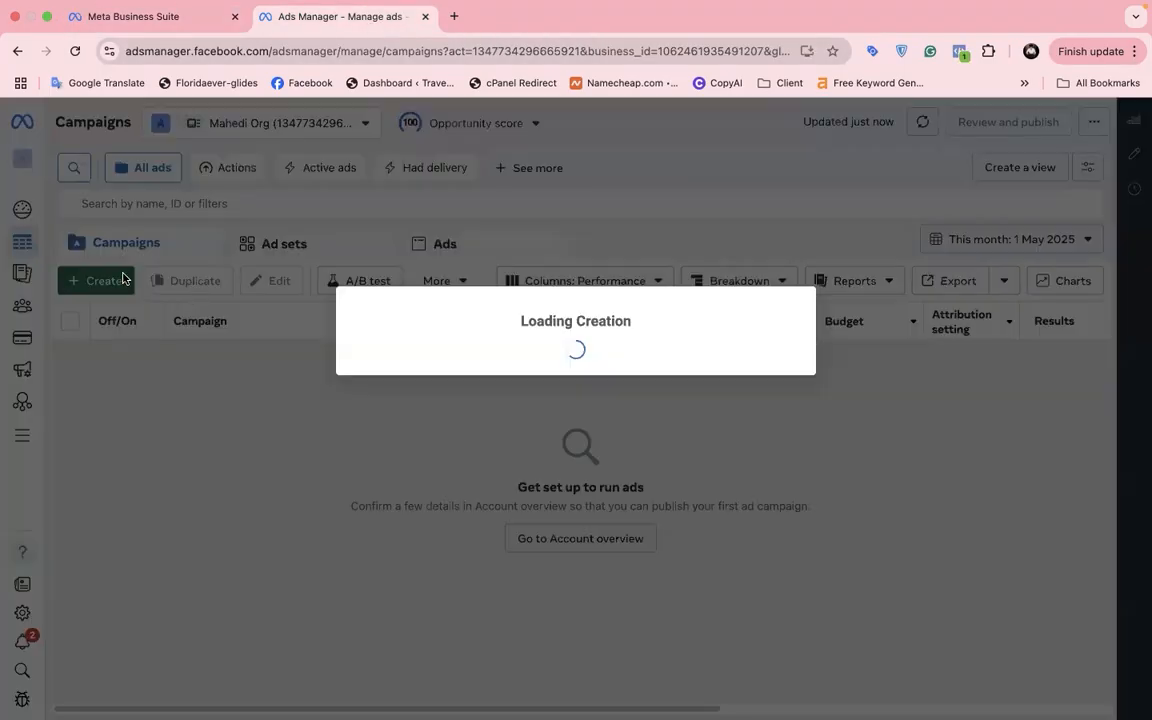
scroll(411, 494, "down", 4)
left_click(455, 472)
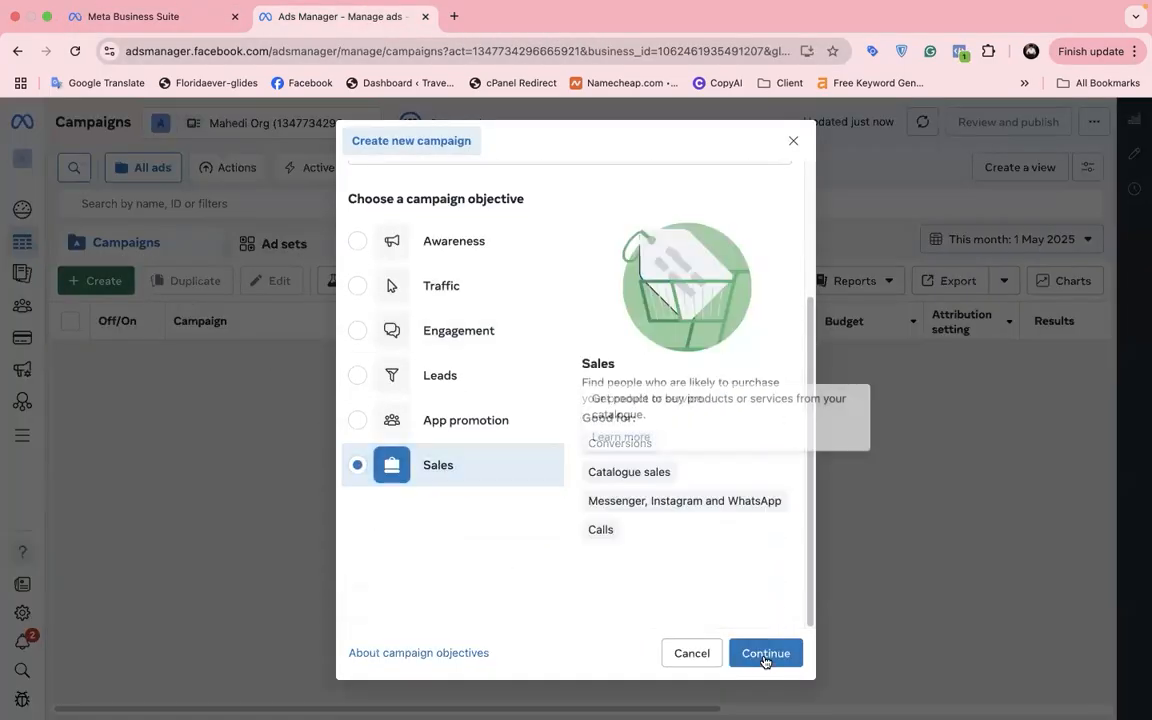
left_click(764, 655)
left_click(750, 571)
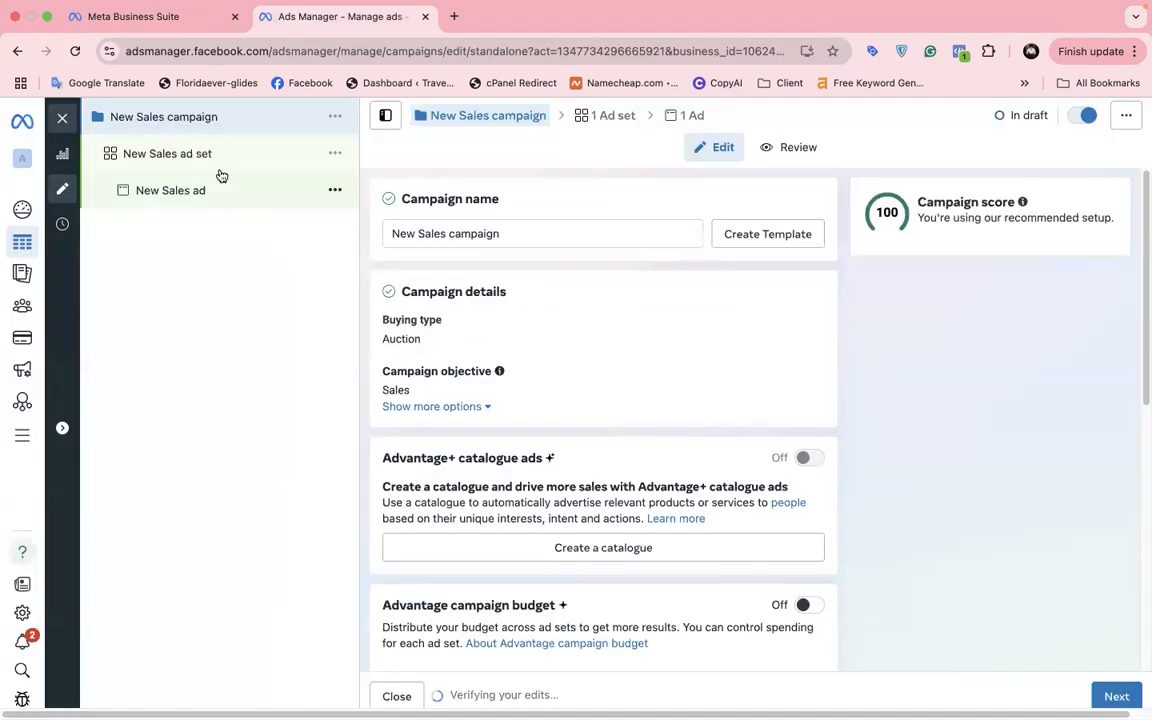
left_click(252, 165)
scroll(466, 437, "down", 10)
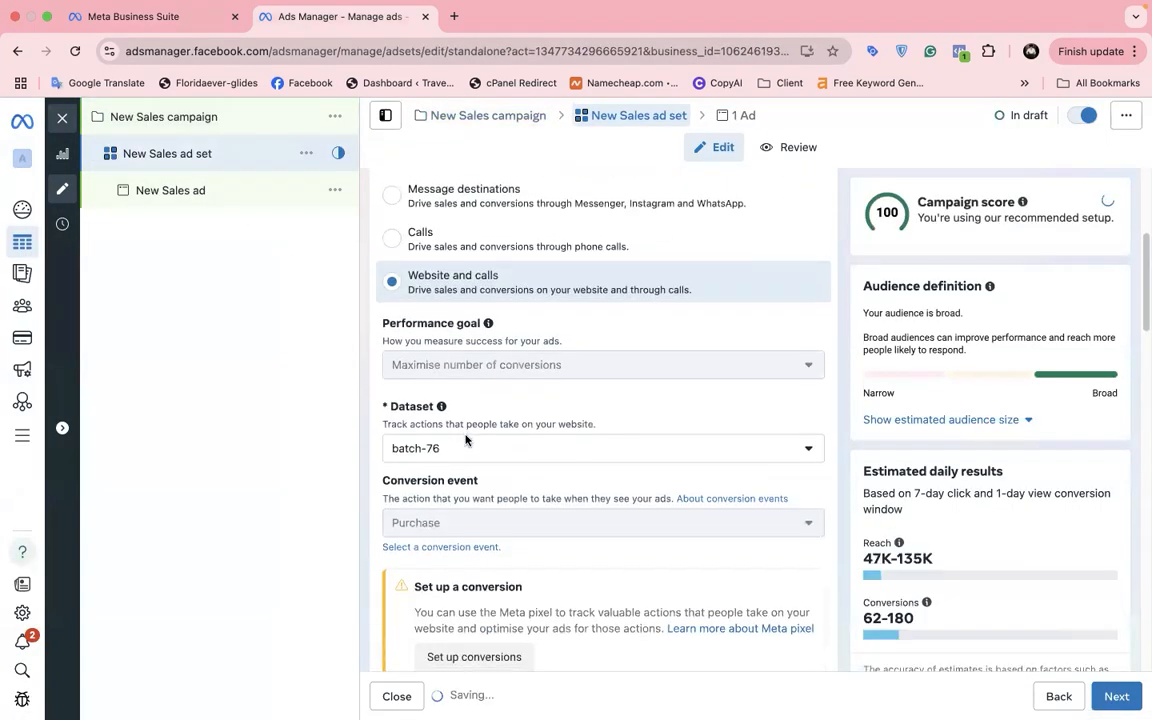
left_click(465, 430)
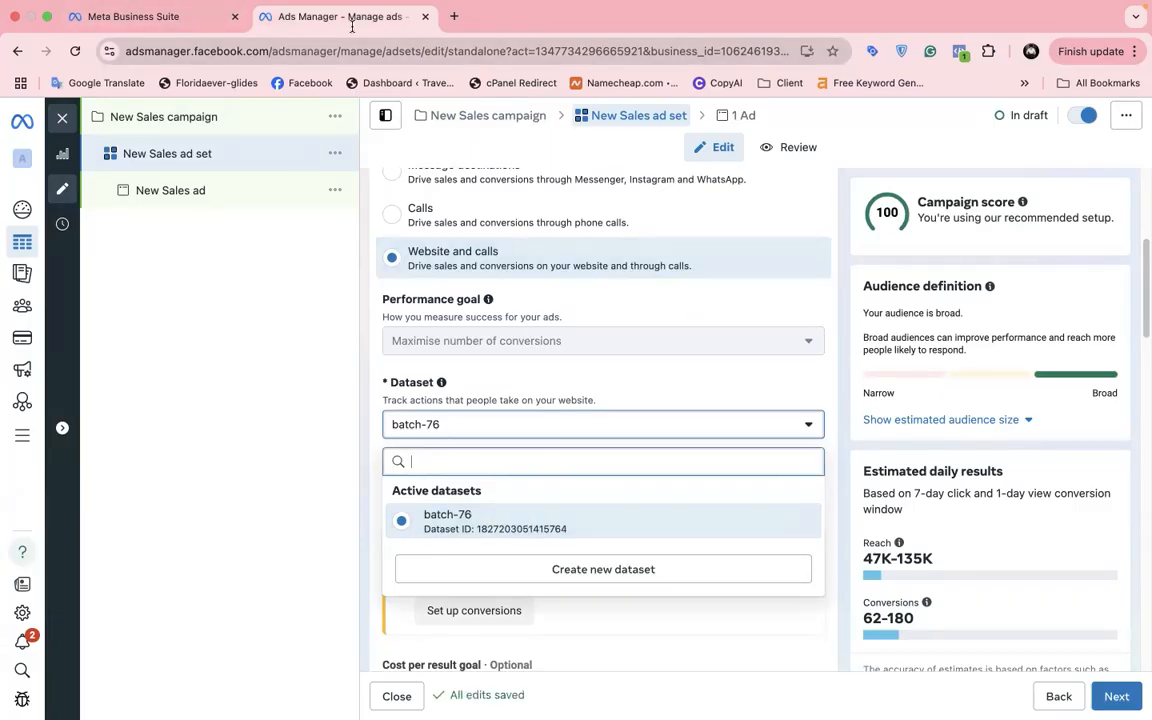
Step: Open Mahedi Test's dataset details and check the whiteboard's 'Pixel Connected Ad account' line
left_click(175, 14)
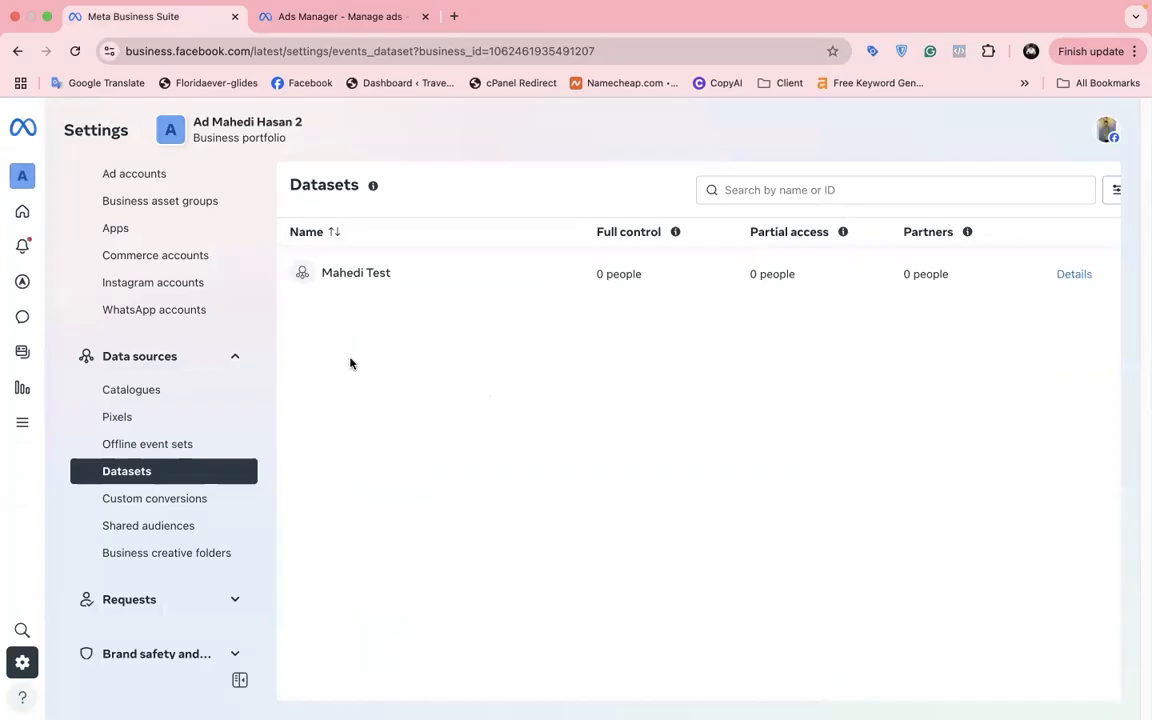
left_click(497, 292)
key("ctrl+Left")
double_click(505, 413)
triple_click(505, 413)
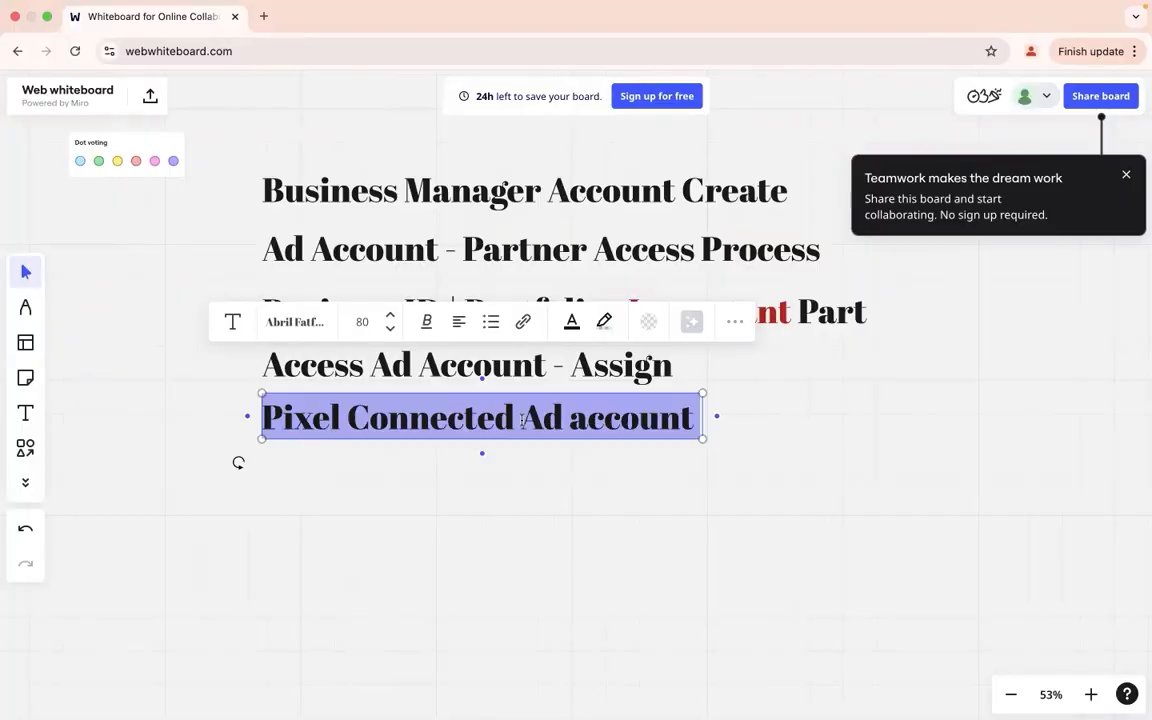
left_click(521, 420)
key("ctrl+Right")
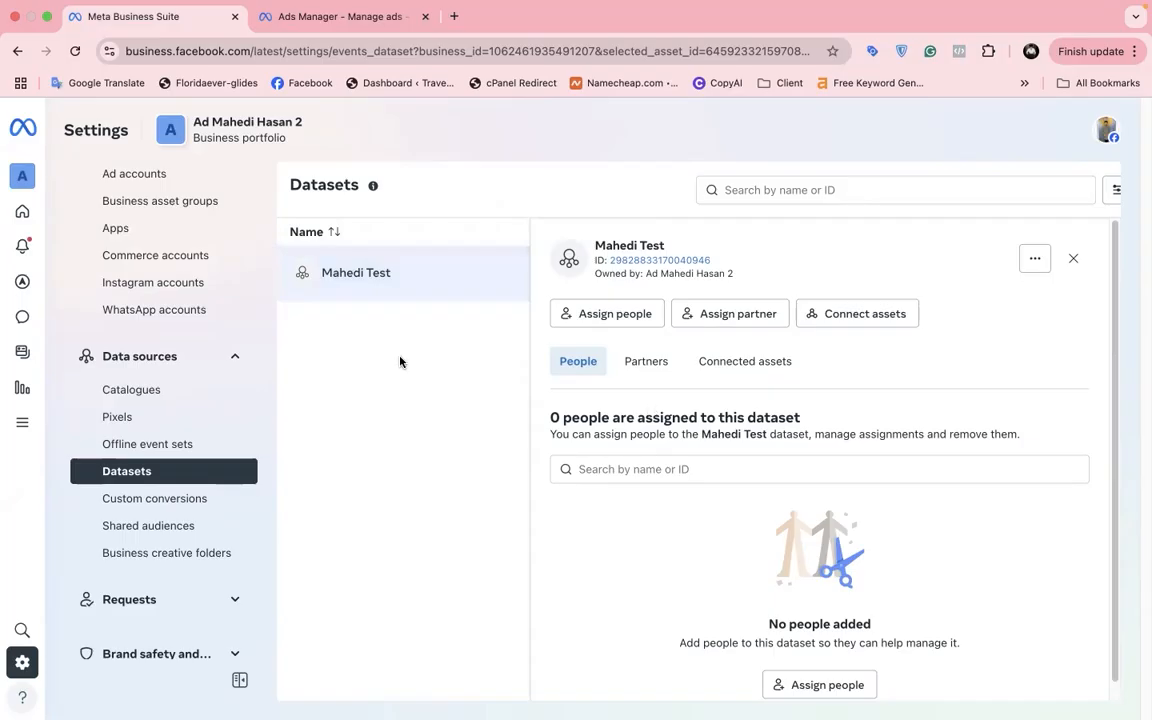
Step: Add Mahedi Org as a connected ad account asset of the Mahedi Test dataset
left_click(756, 374)
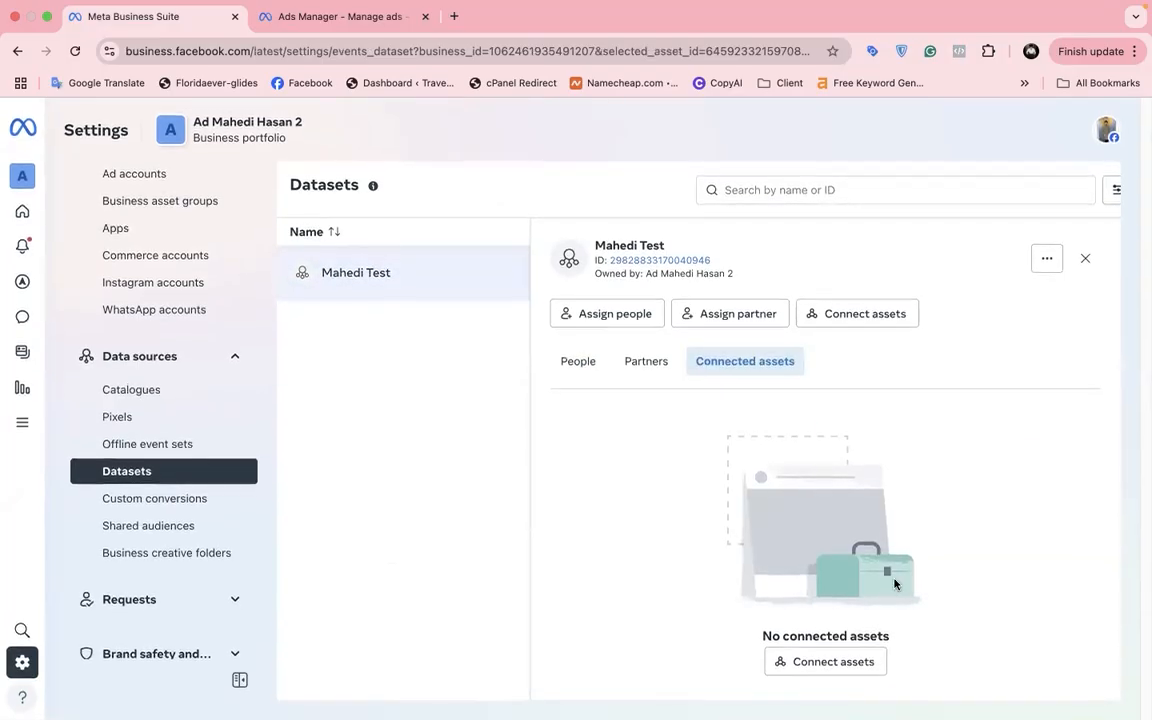
left_click(825, 662)
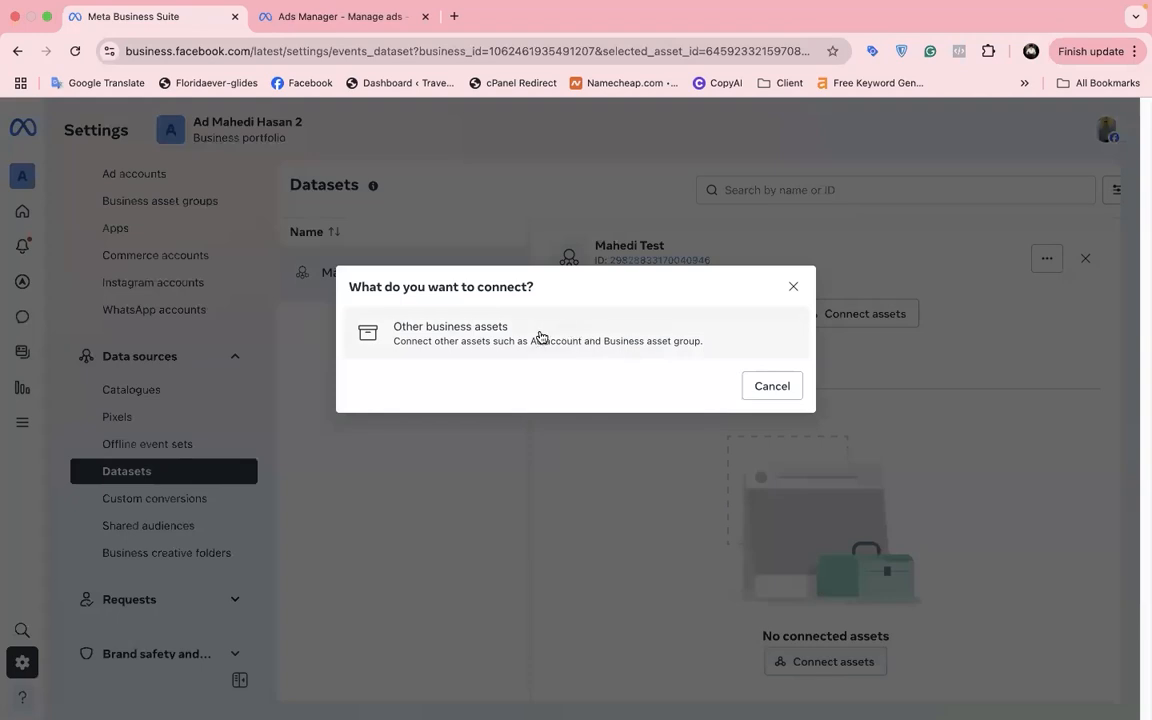
left_click(539, 337)
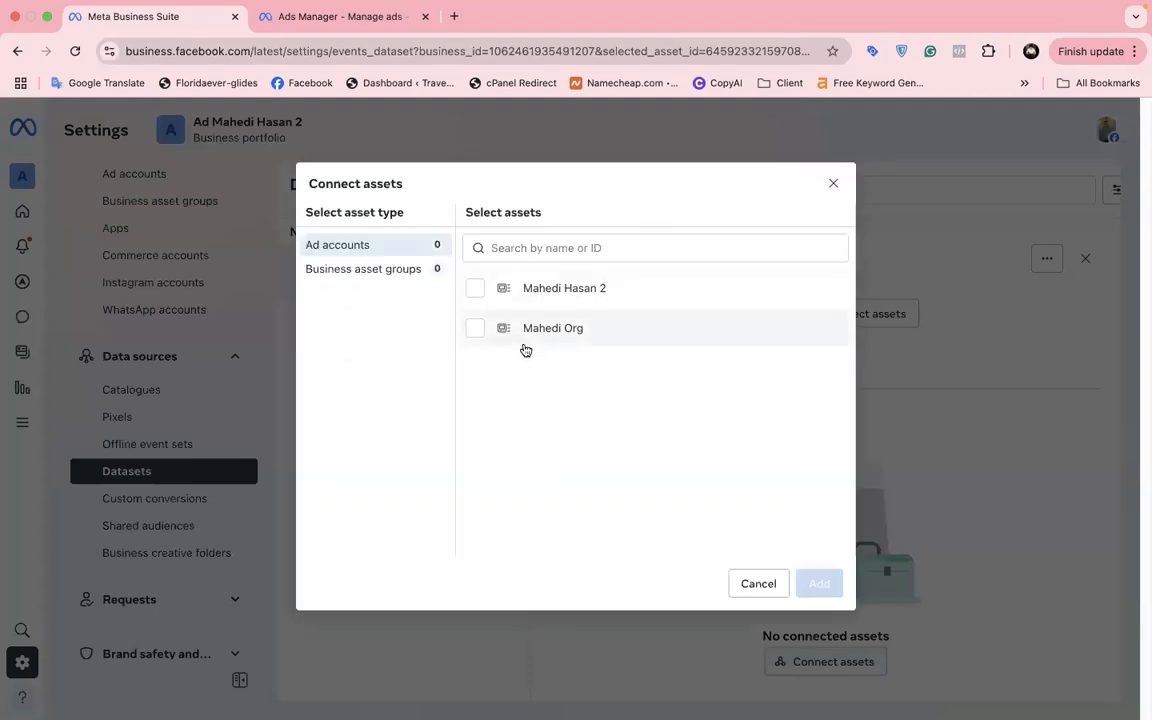
left_click(510, 336)
left_click(822, 585)
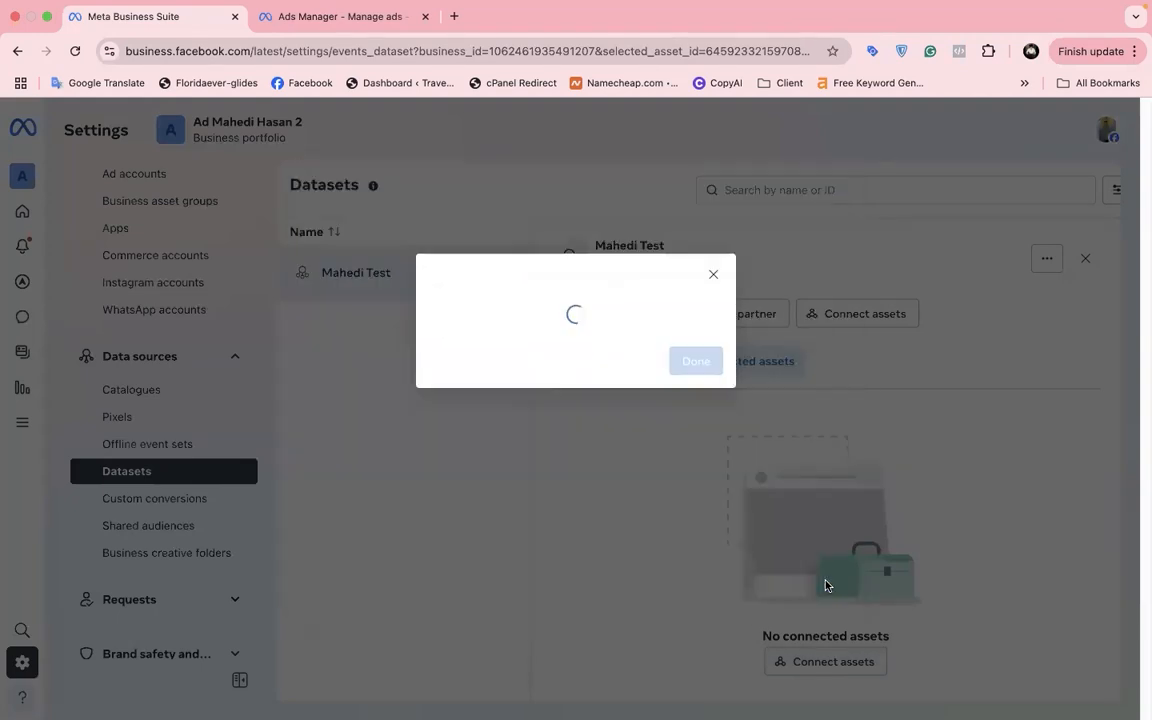
Step: Reload the New Sales ad set and choose Mahedi Test from its Dataset dropdown
left_click(694, 379)
left_click(345, 17)
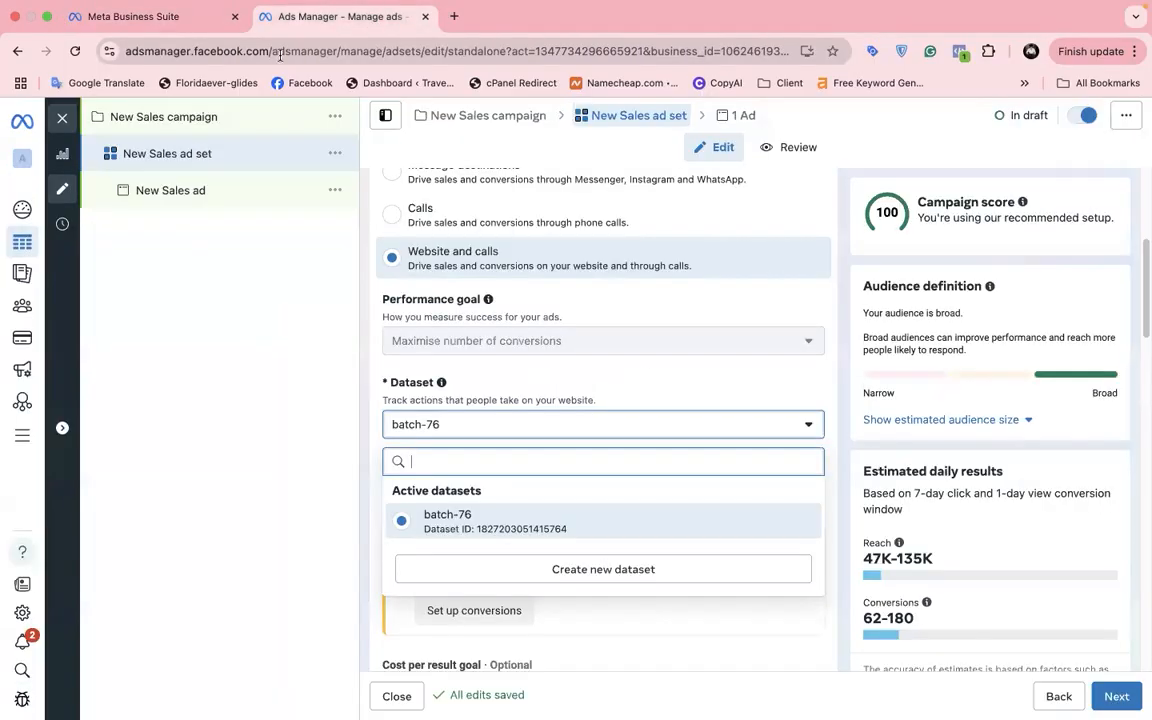
left_click(77, 51)
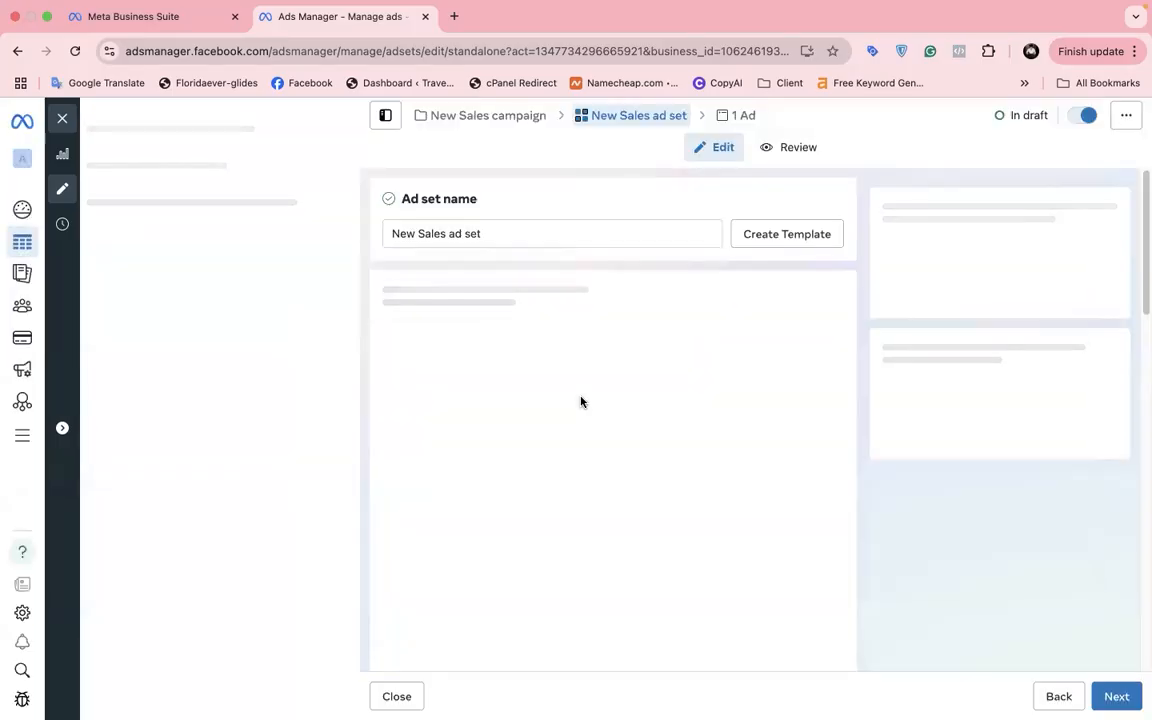
scroll(580, 401, "down", 10)
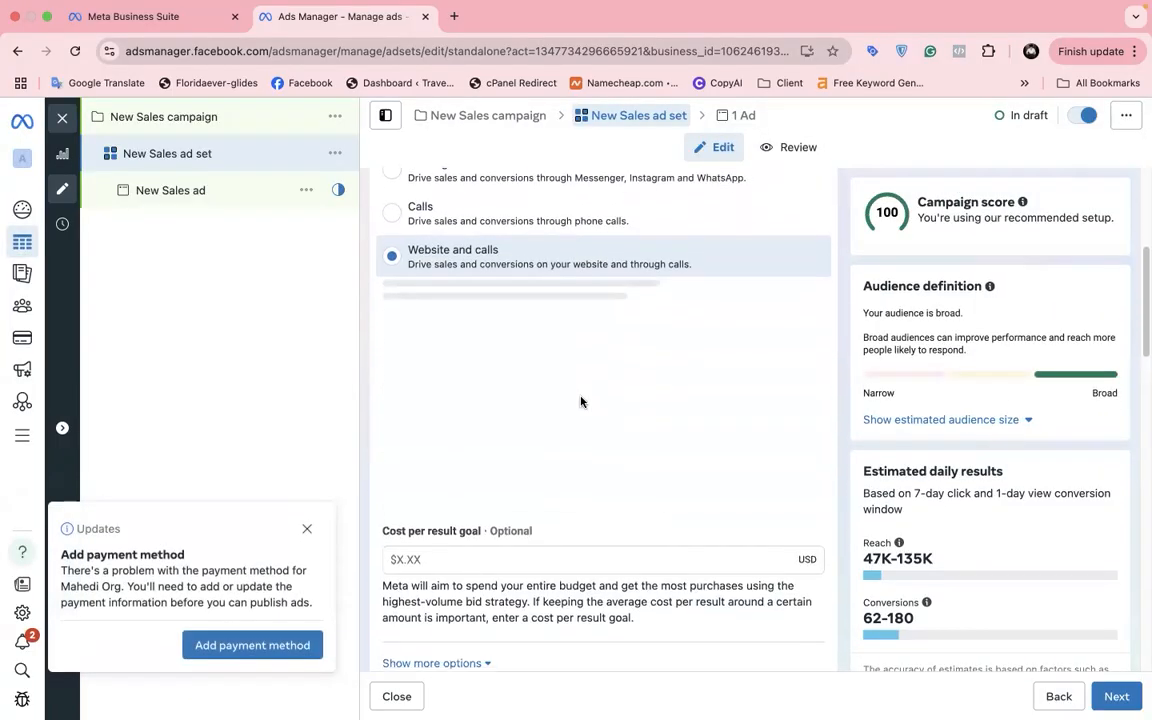
scroll(580, 398, "down", 12)
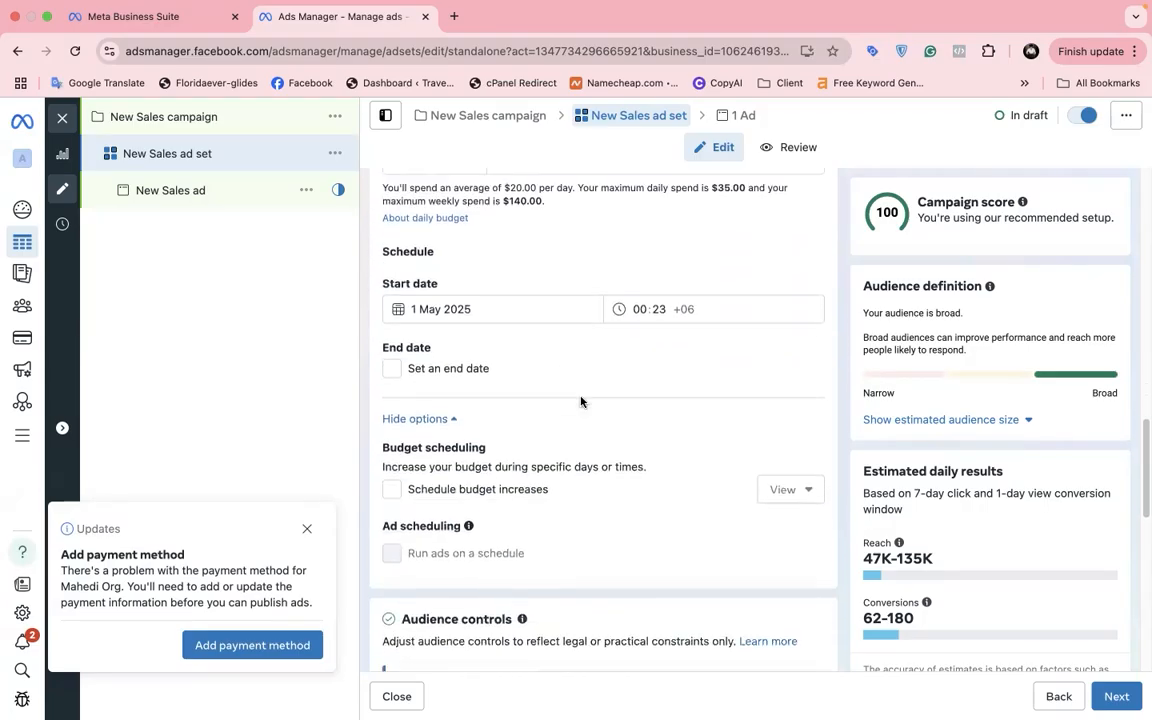
scroll(580, 401, "down", 4)
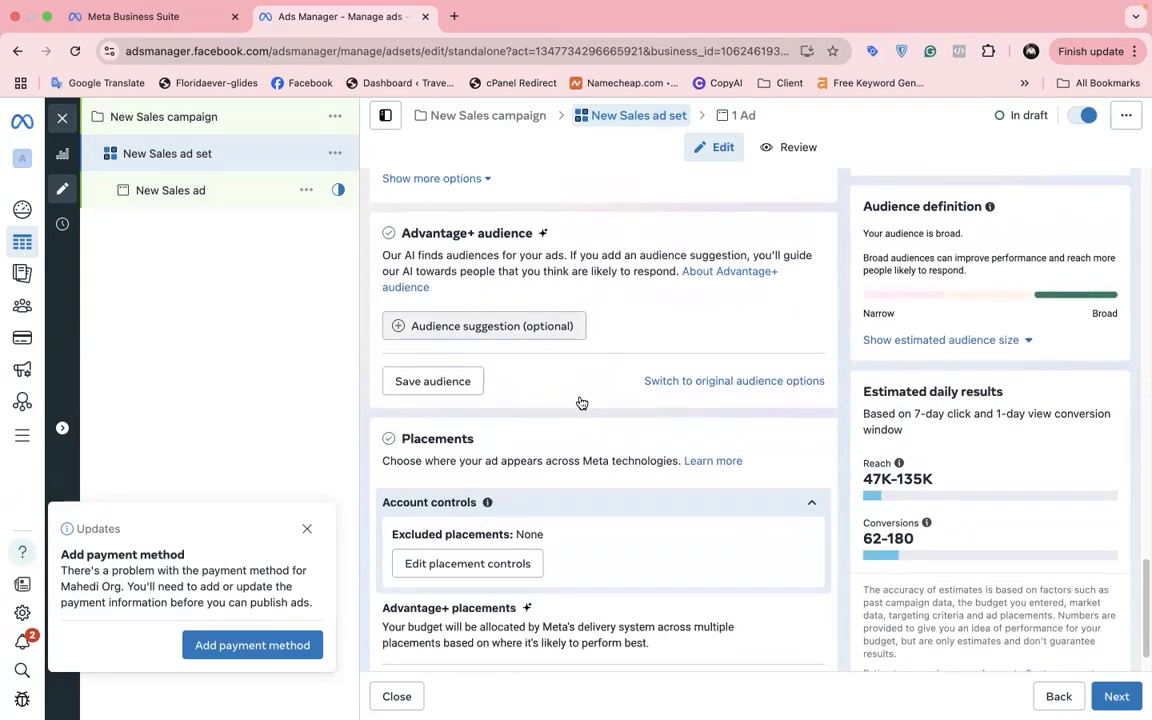
scroll(580, 401, "up", 5)
scroll(581, 401, "up", 15)
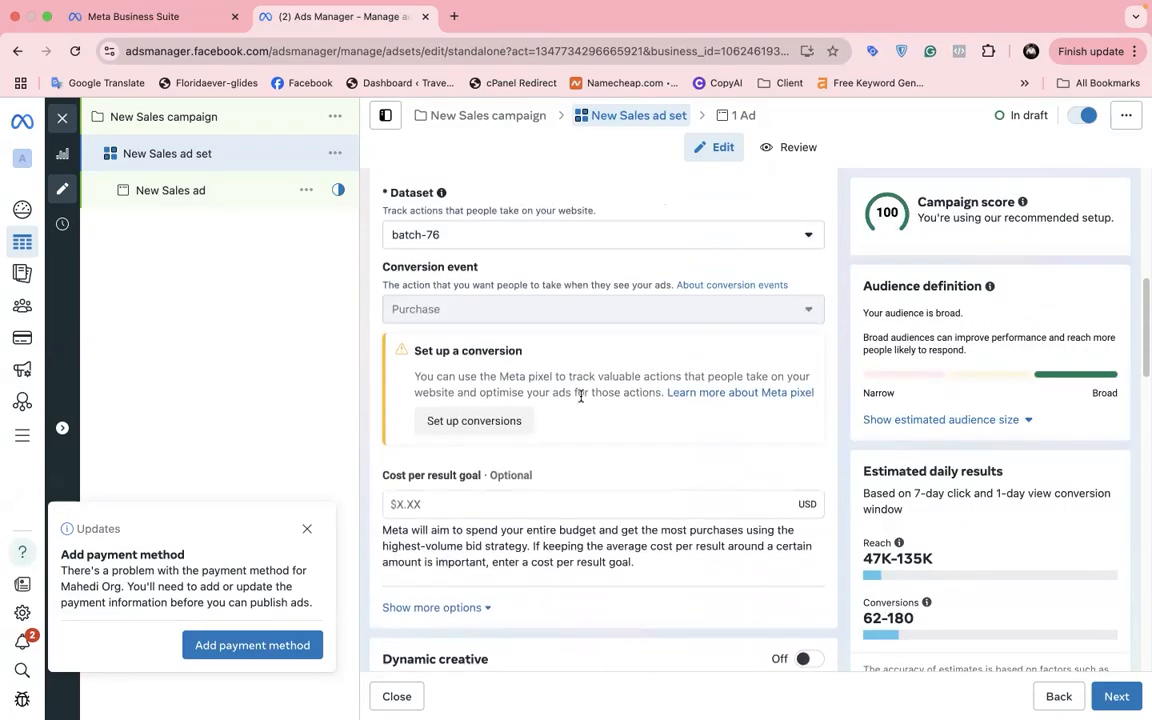
left_click(545, 283)
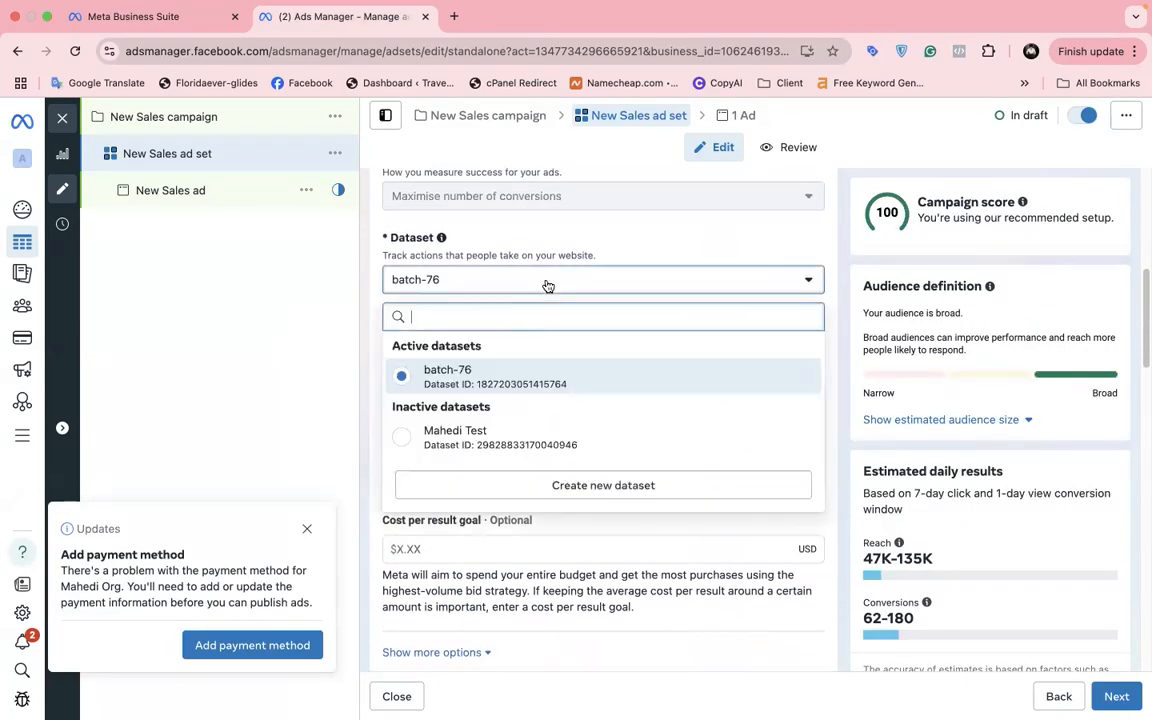
left_click(503, 445)
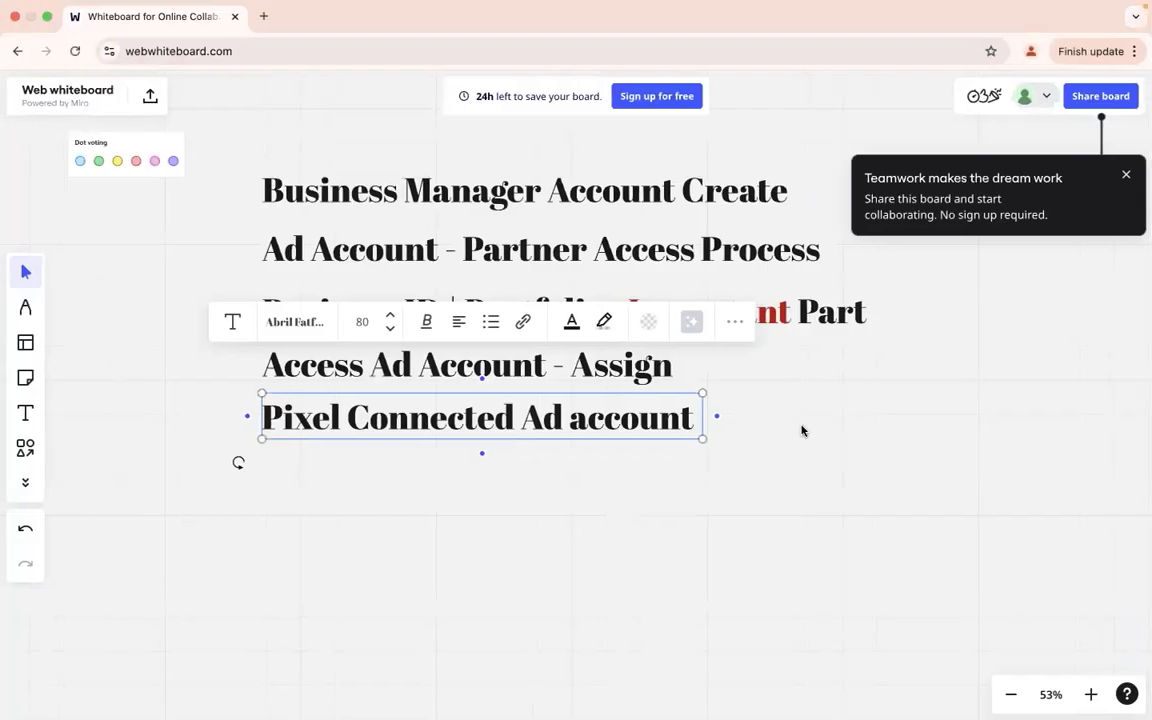
Step: Select the 'Business ID | Portfolio' line in the whiteboard outline
left_click(724, 438)
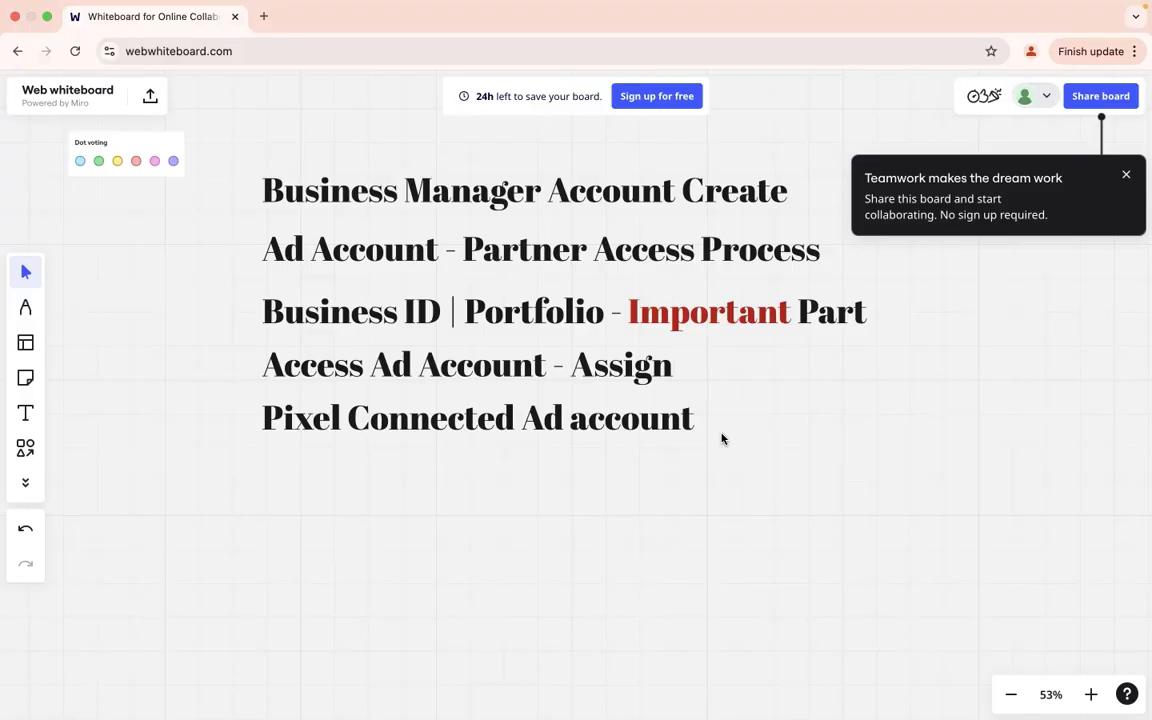
double_click(350, 318)
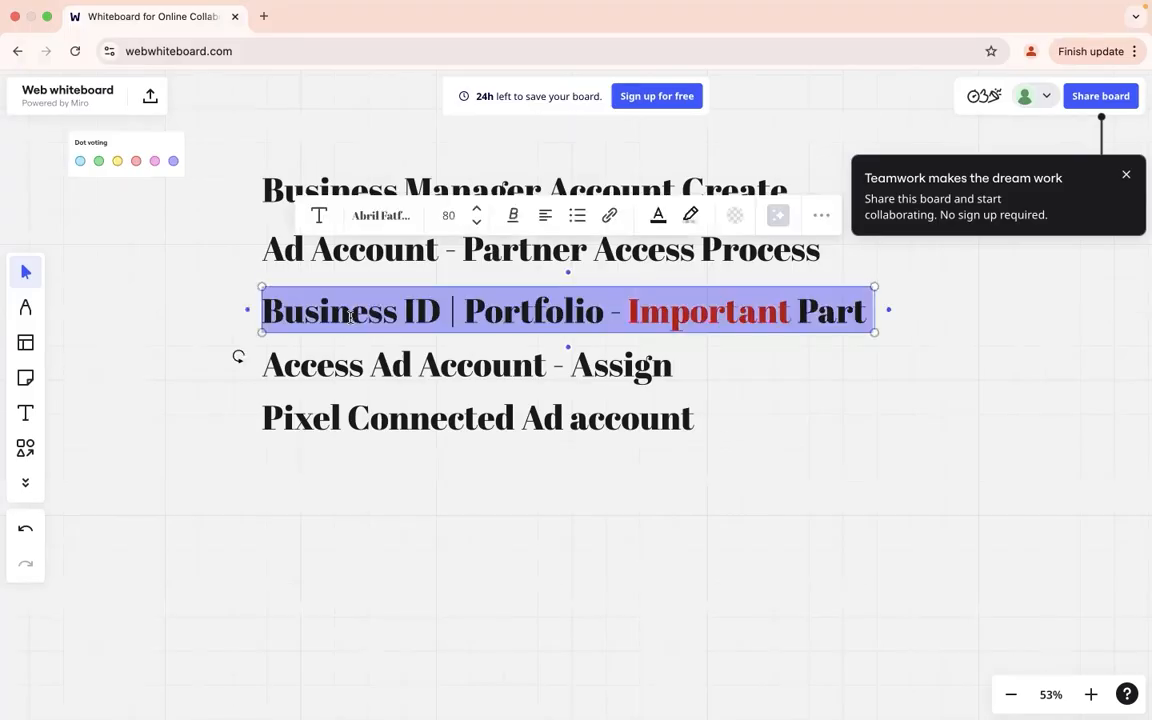
triple_click(380, 315)
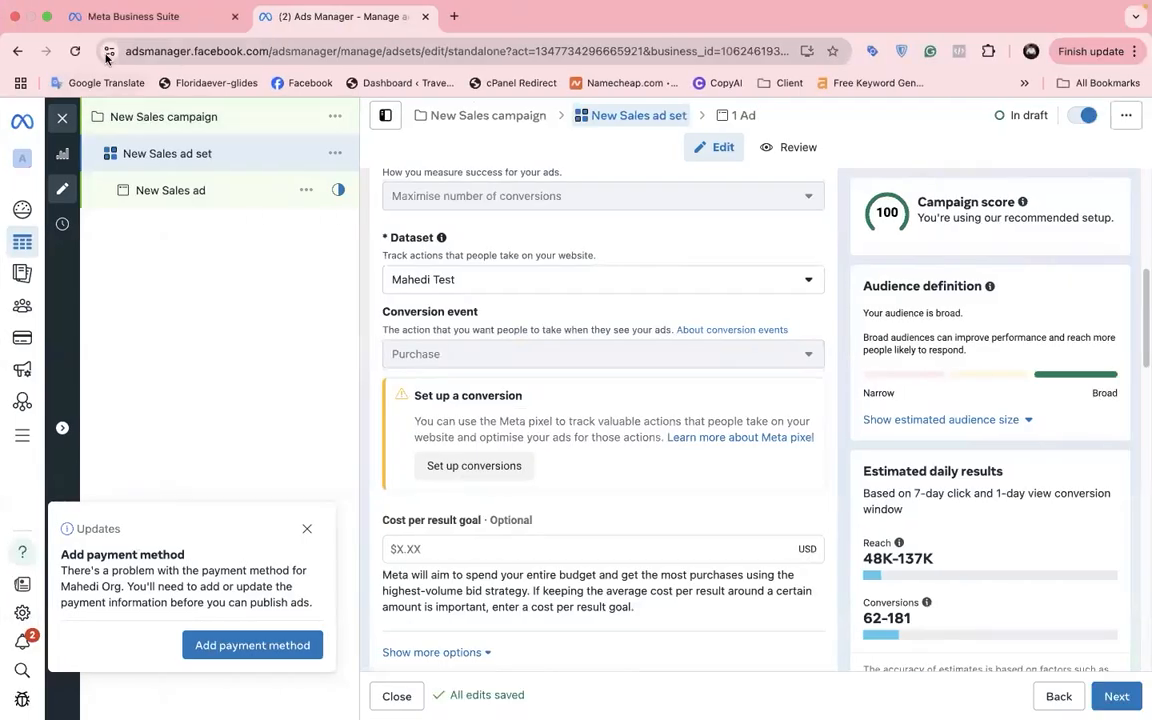
Step: Open the Business info page and select the business portfolio ID
left_click(113, 30)
scroll(170, 182, "up", 5)
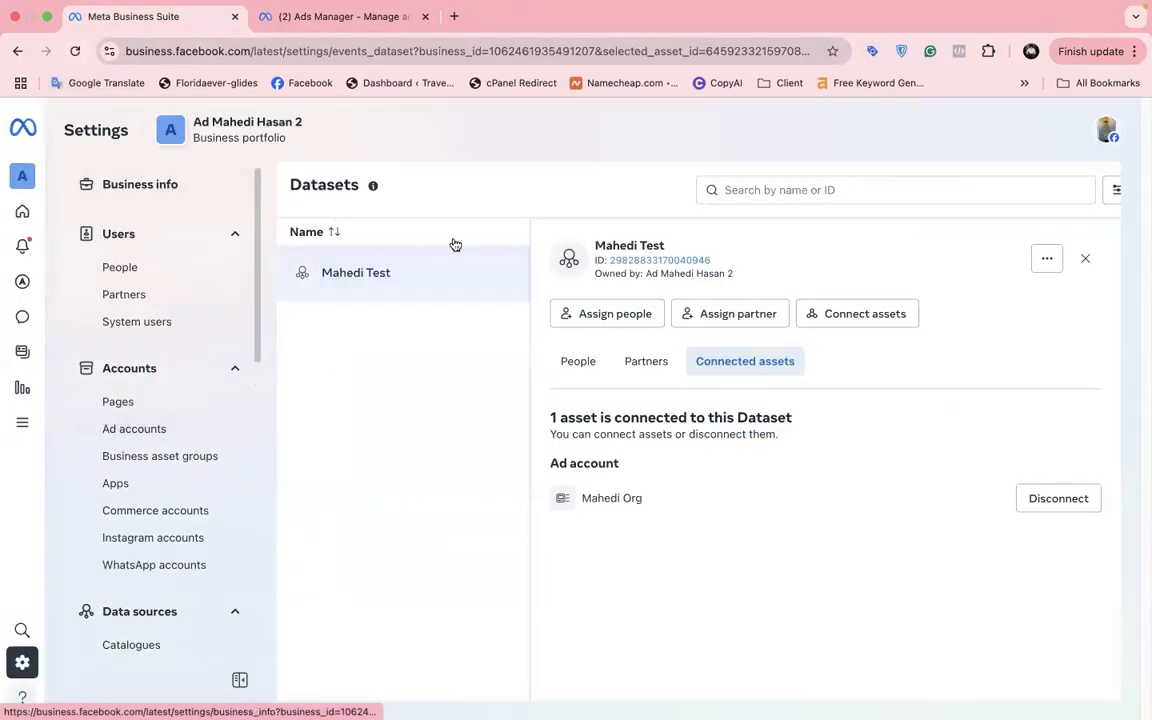
left_click(137, 187)
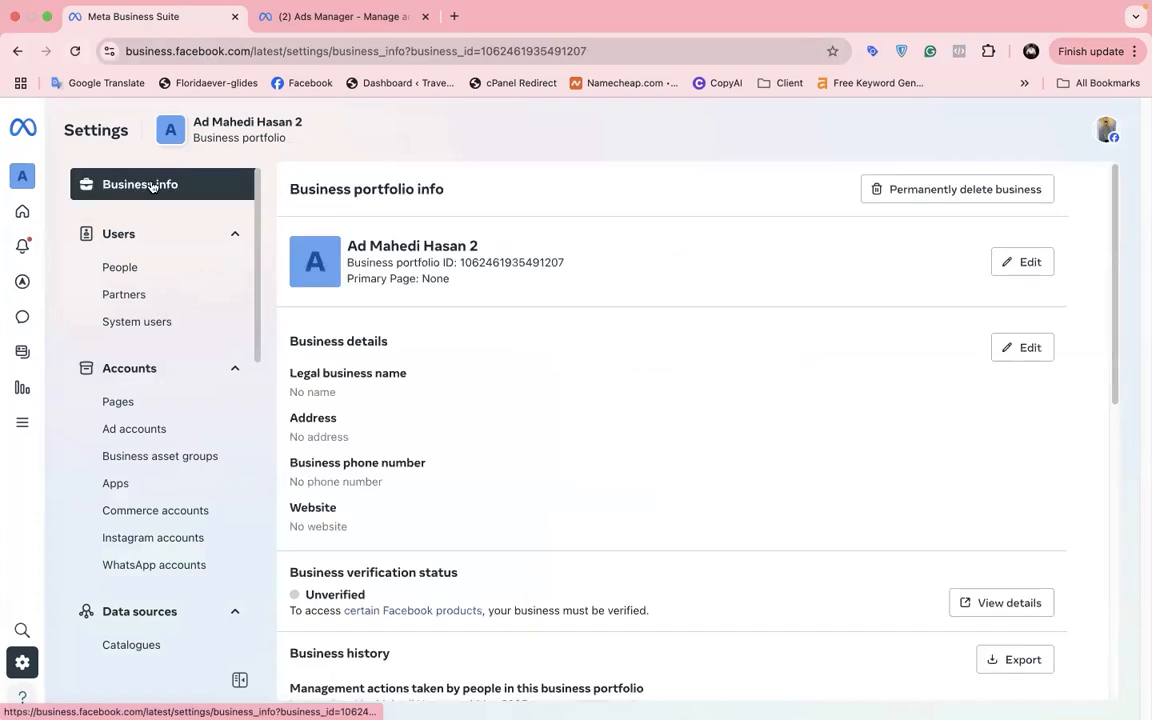
left_click_drag(459, 262, 593, 262)
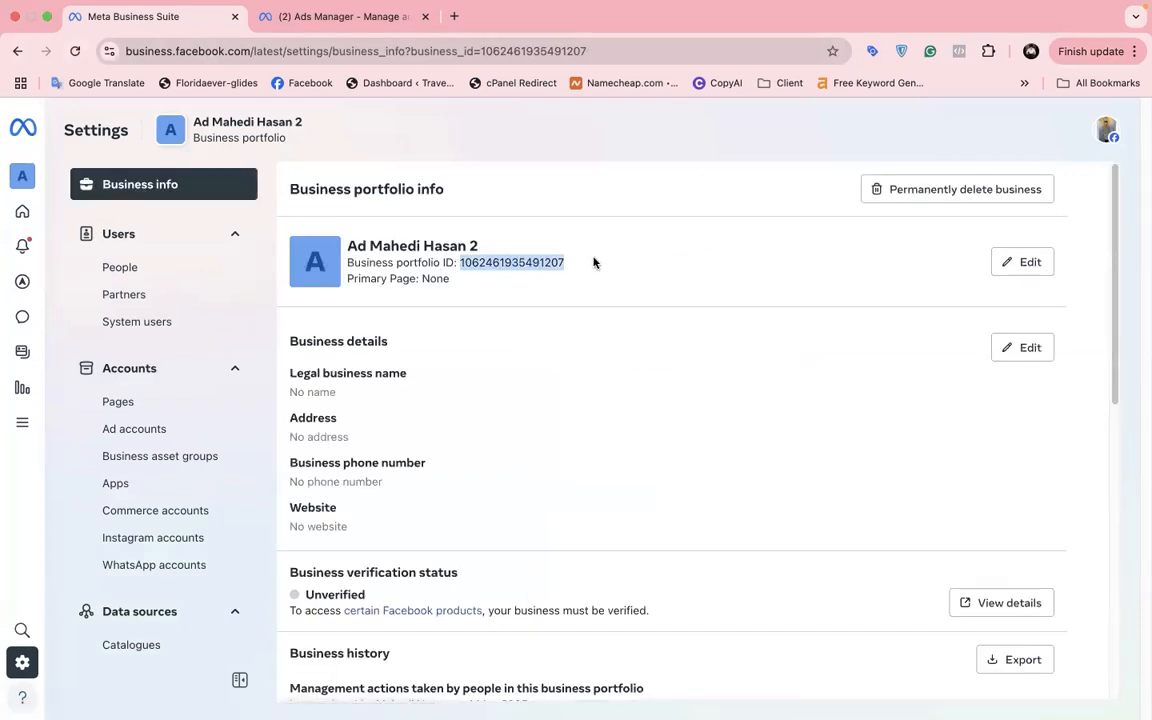
left_click_drag(482, 47, 592, 49)
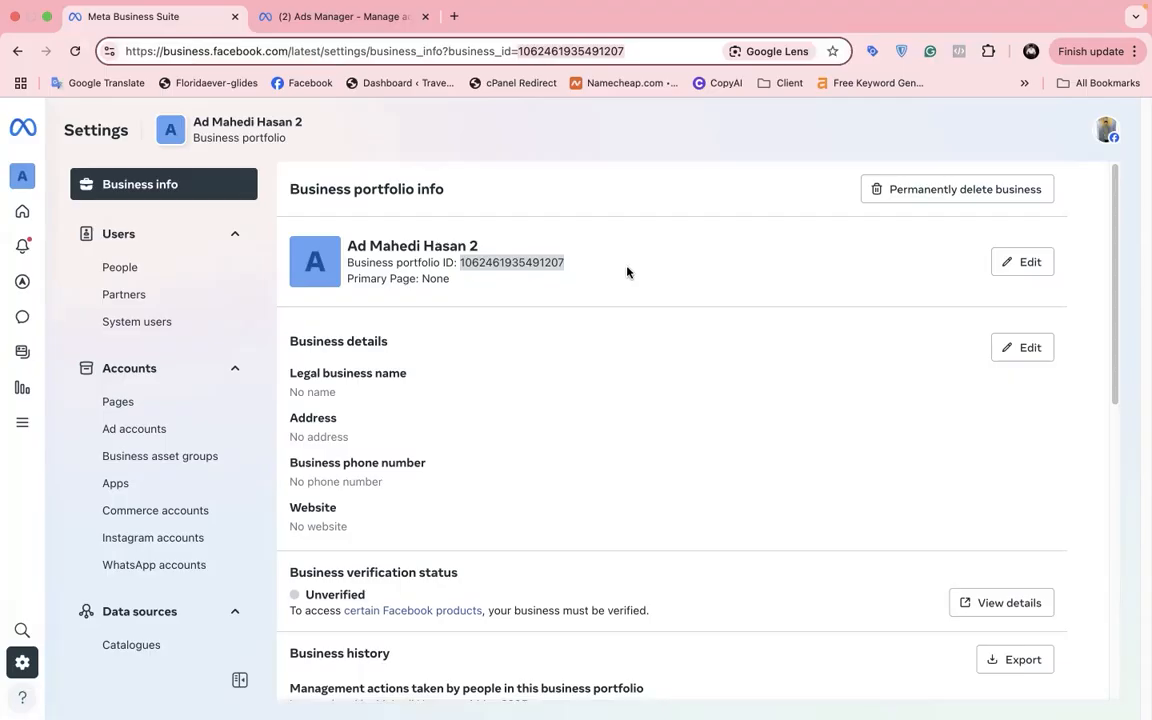
Step: Check the 'Access Ad Account - Assign' line on the whiteboard, then return to settings
key("ctrl+Left")
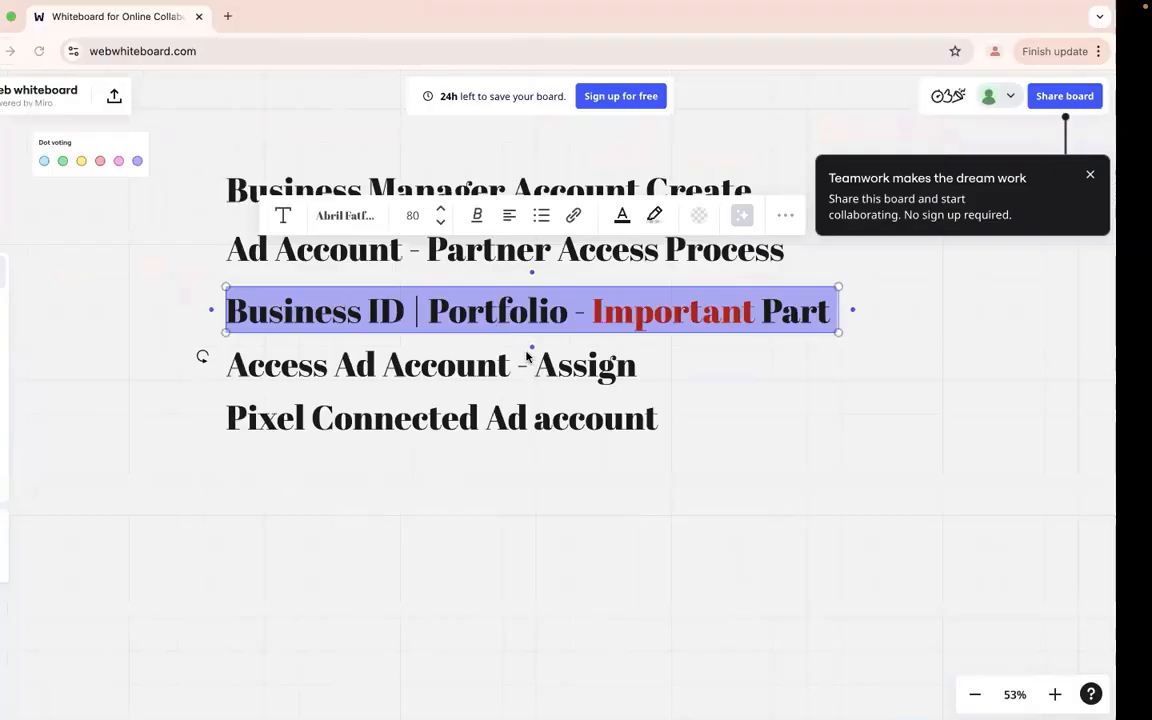
double_click(509, 370)
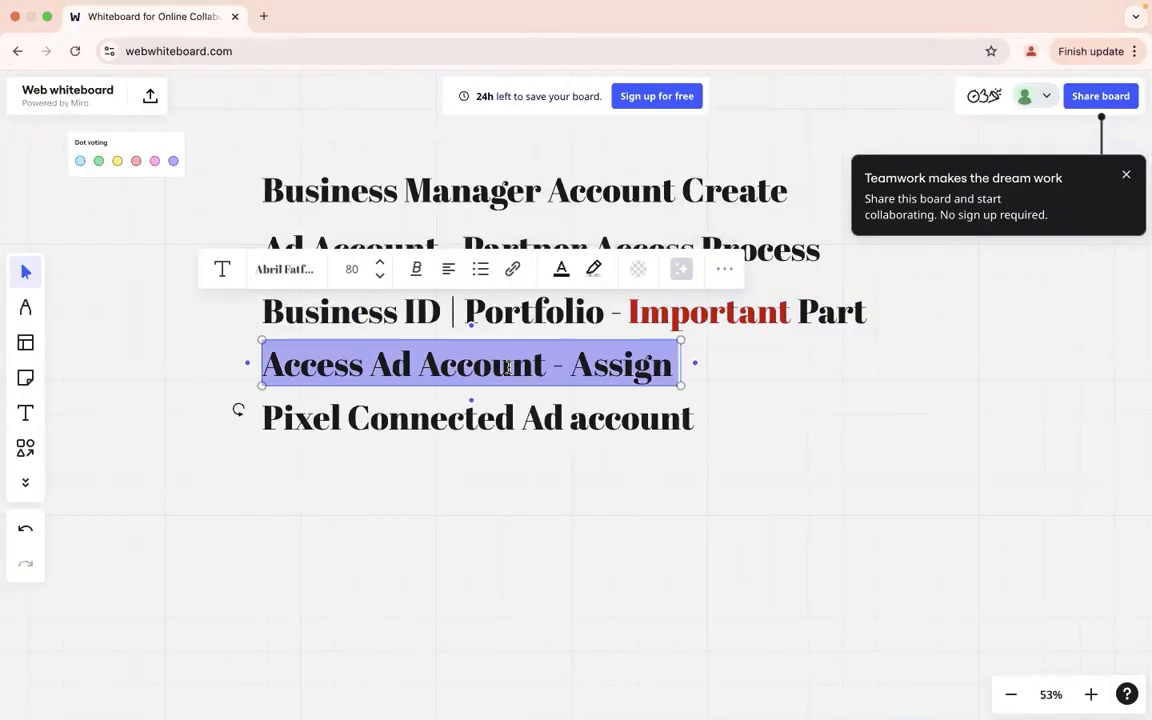
key("ctrl+Right")
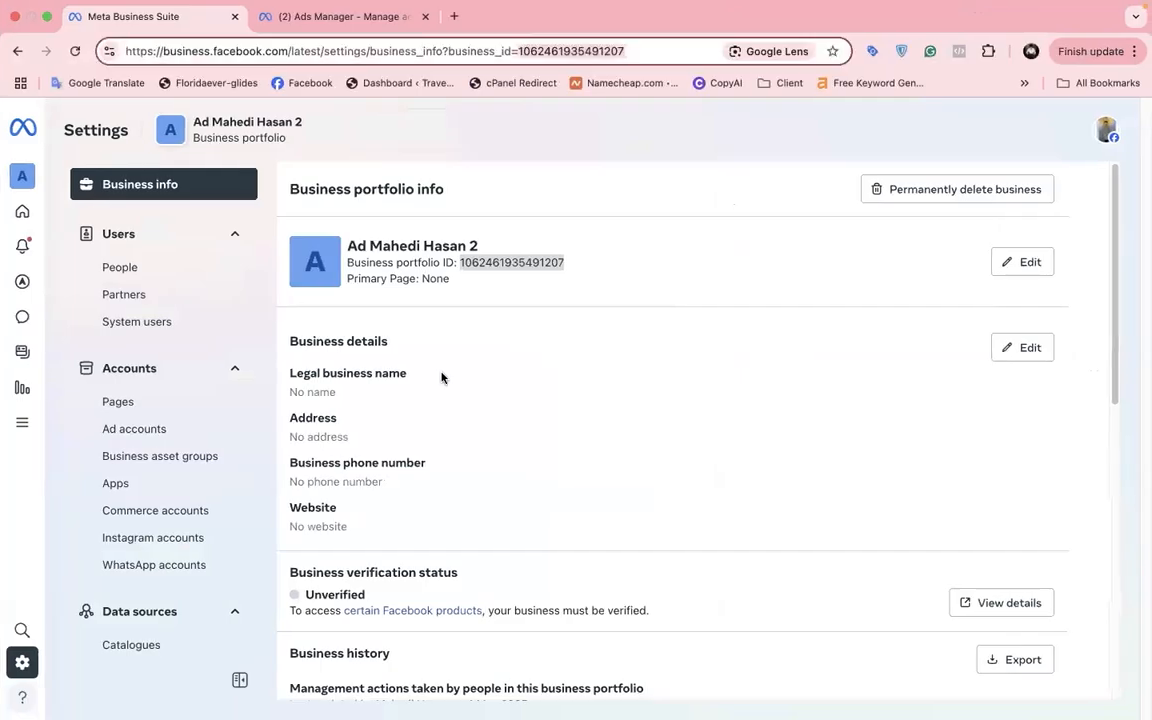
Step: Assign yourself to Mahedi Org with Manage campaigns access, then highlight the whiteboard's 'Pixel Connected Ad account' line
left_click(120, 434)
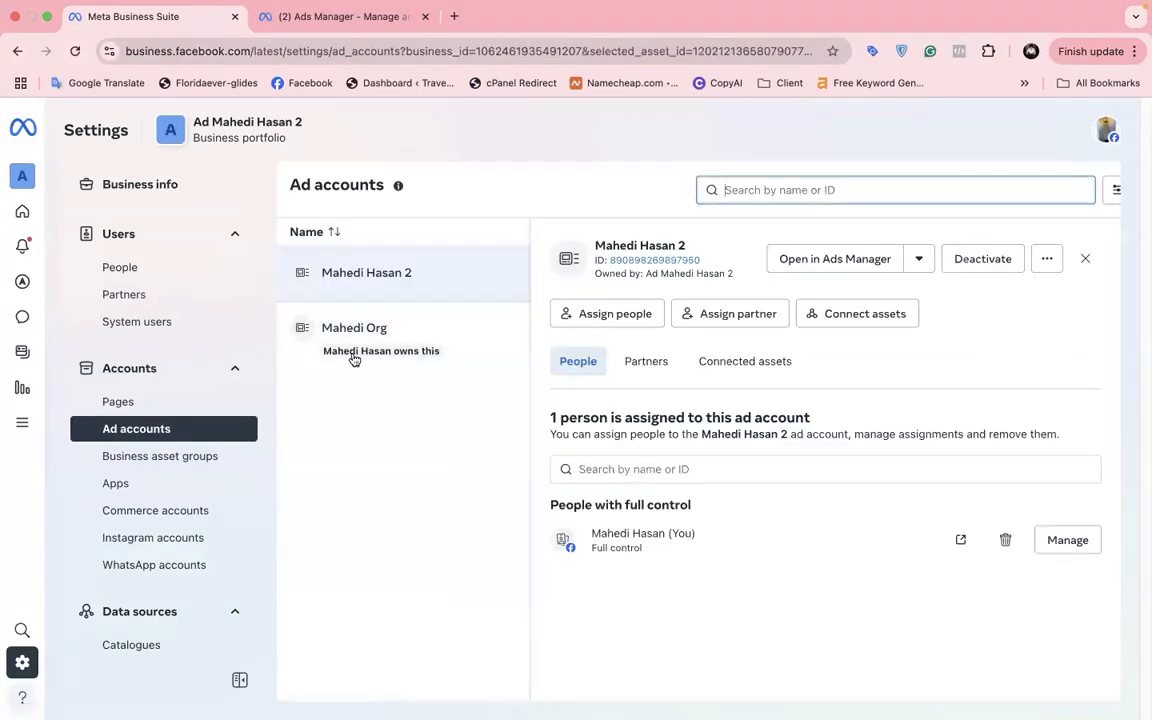
left_click(405, 346)
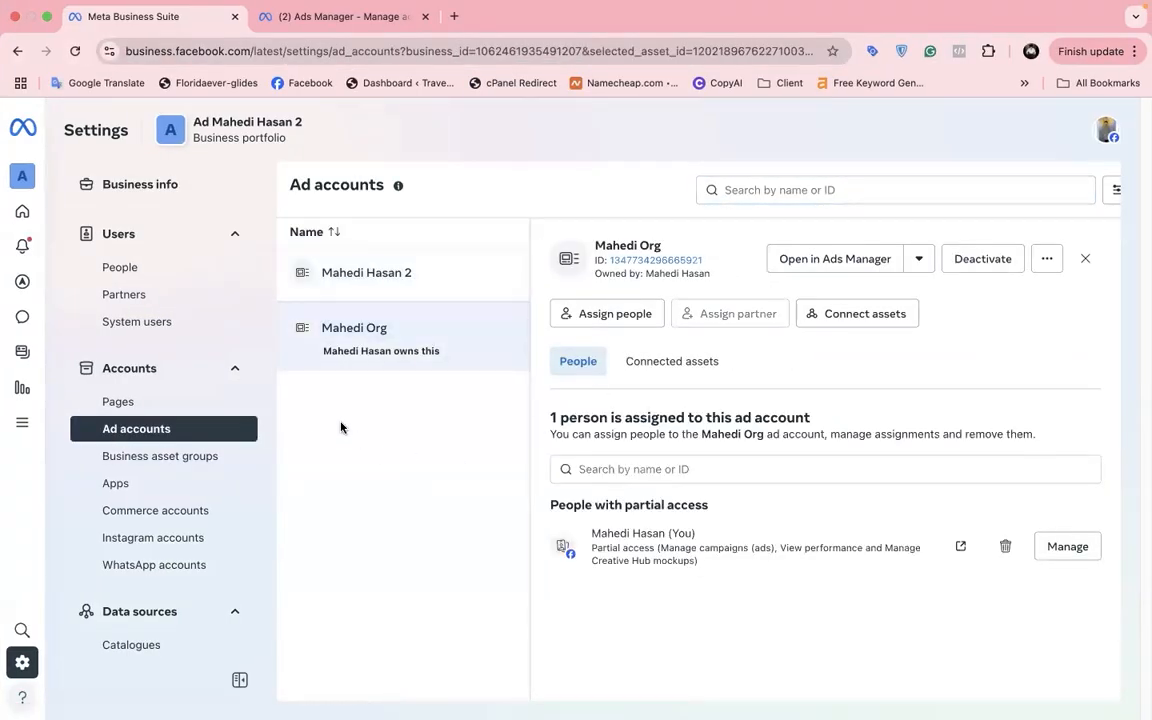
left_click(590, 316)
left_click(415, 330)
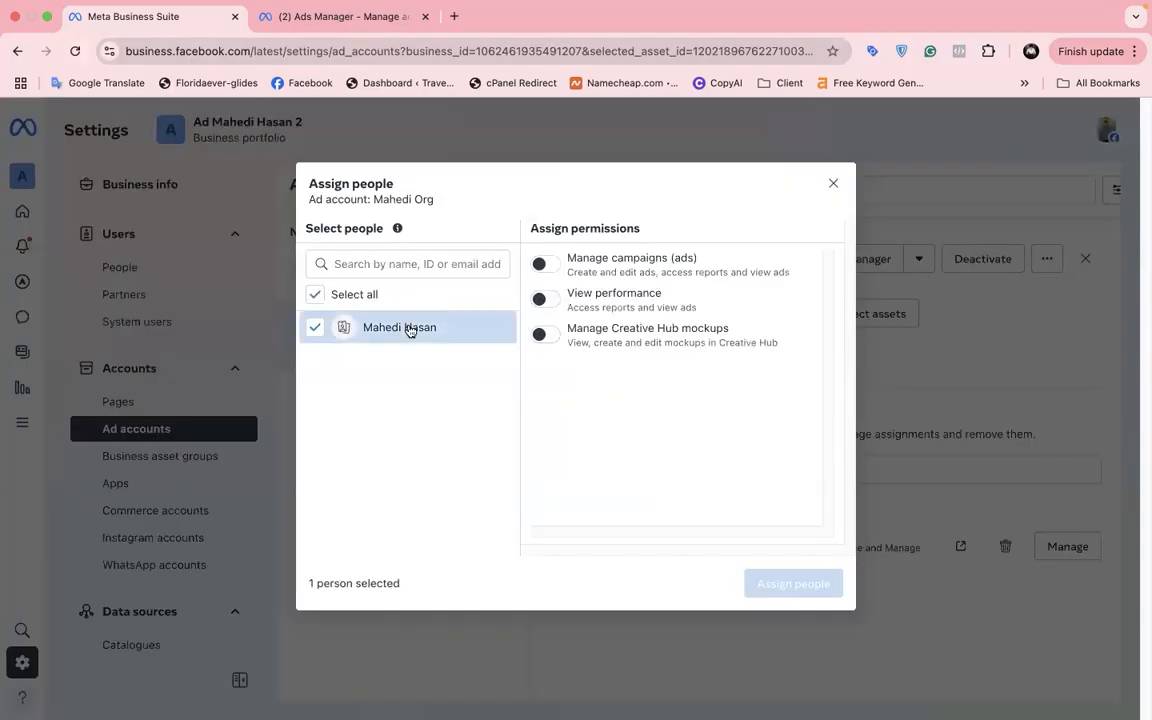
left_click(541, 263)
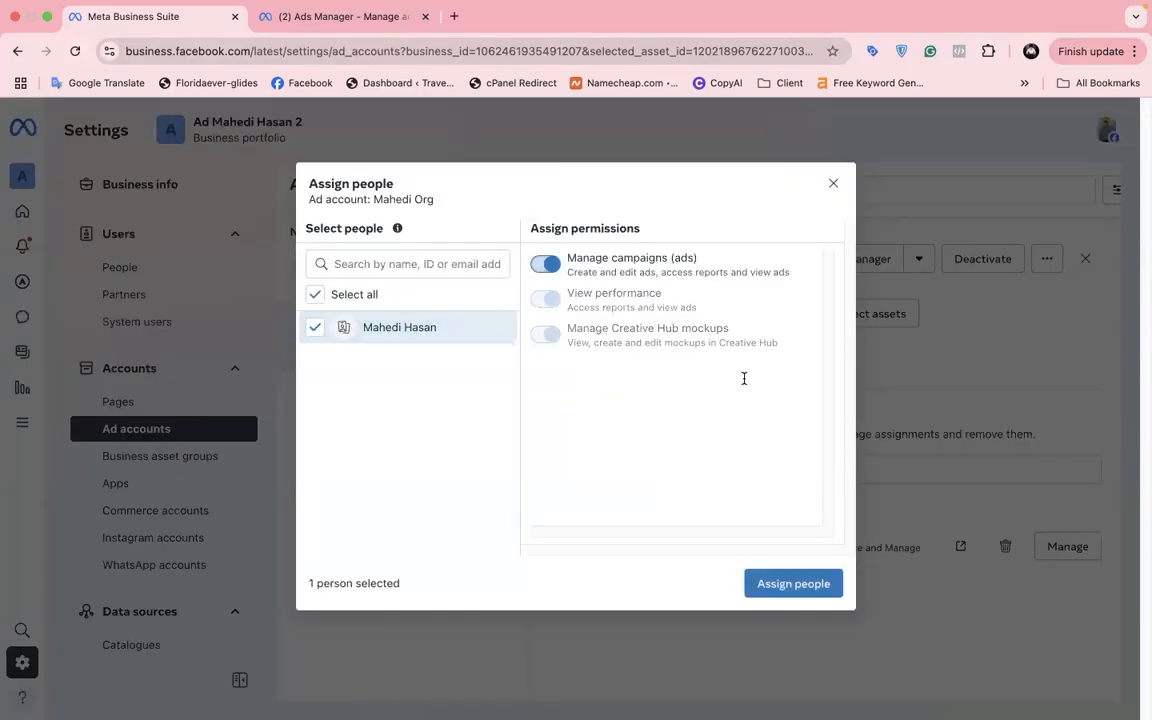
left_click(798, 584)
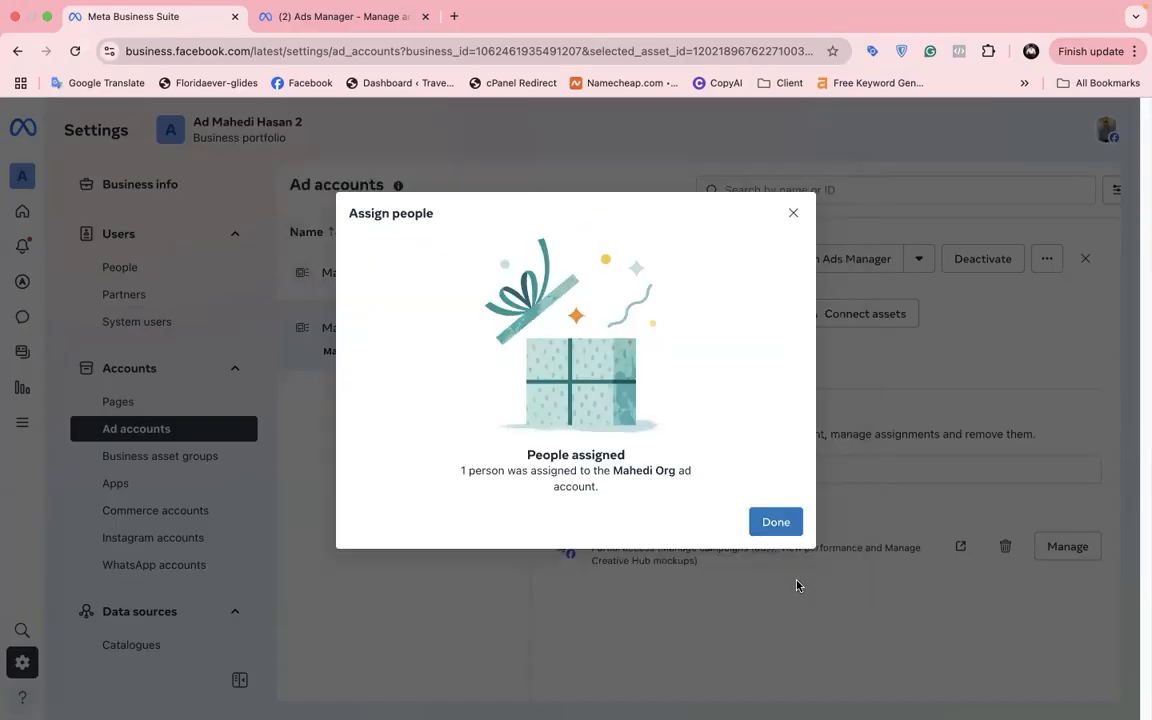
left_click(777, 530)
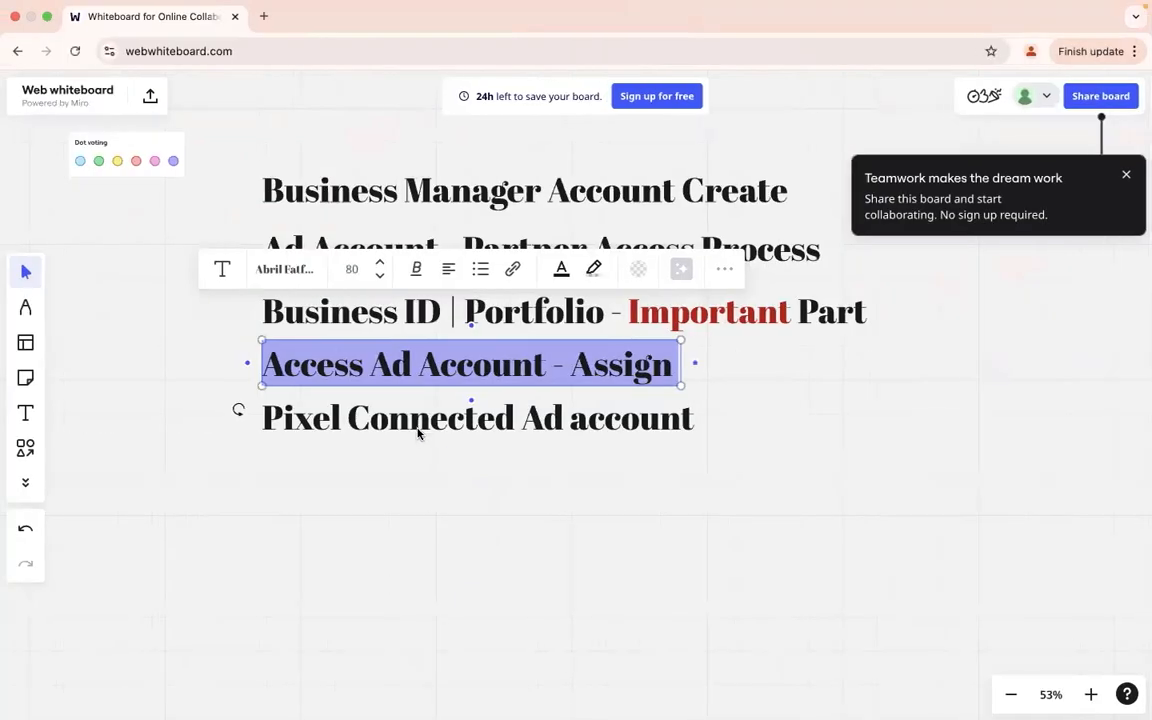
left_click(418, 430)
double_click(415, 427)
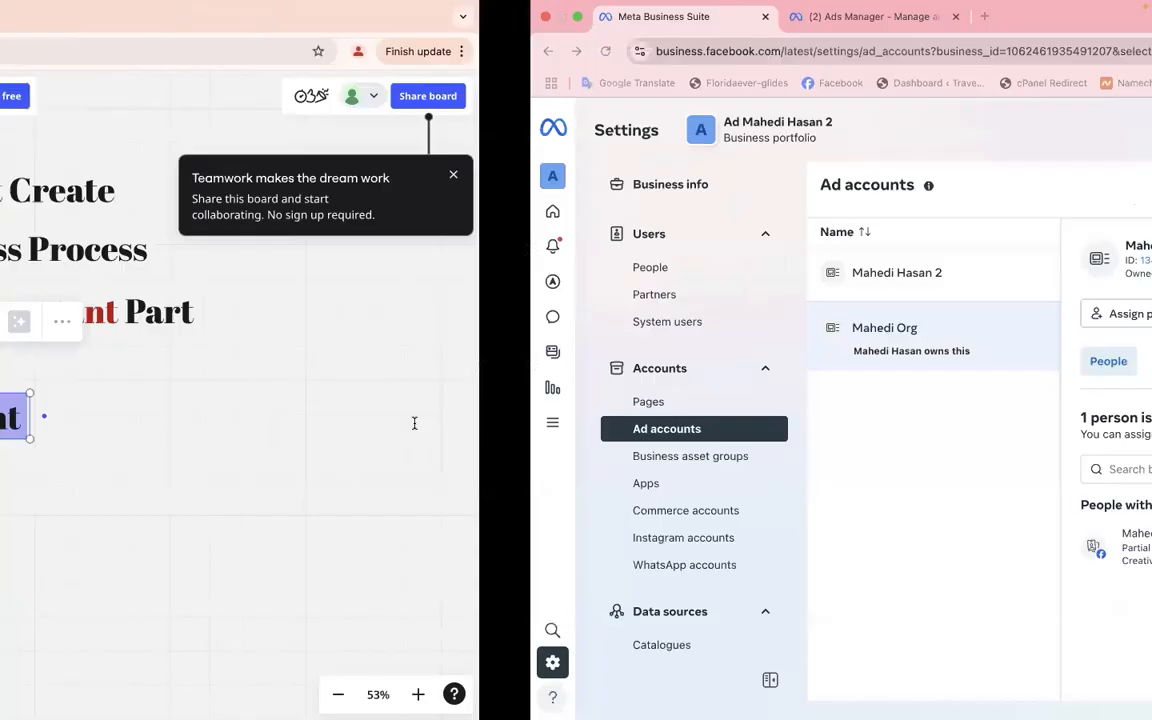
Step: Go to the portfolio's Datasets page and reload it so Mahedi Test loads
scroll(107, 545, "down", 3)
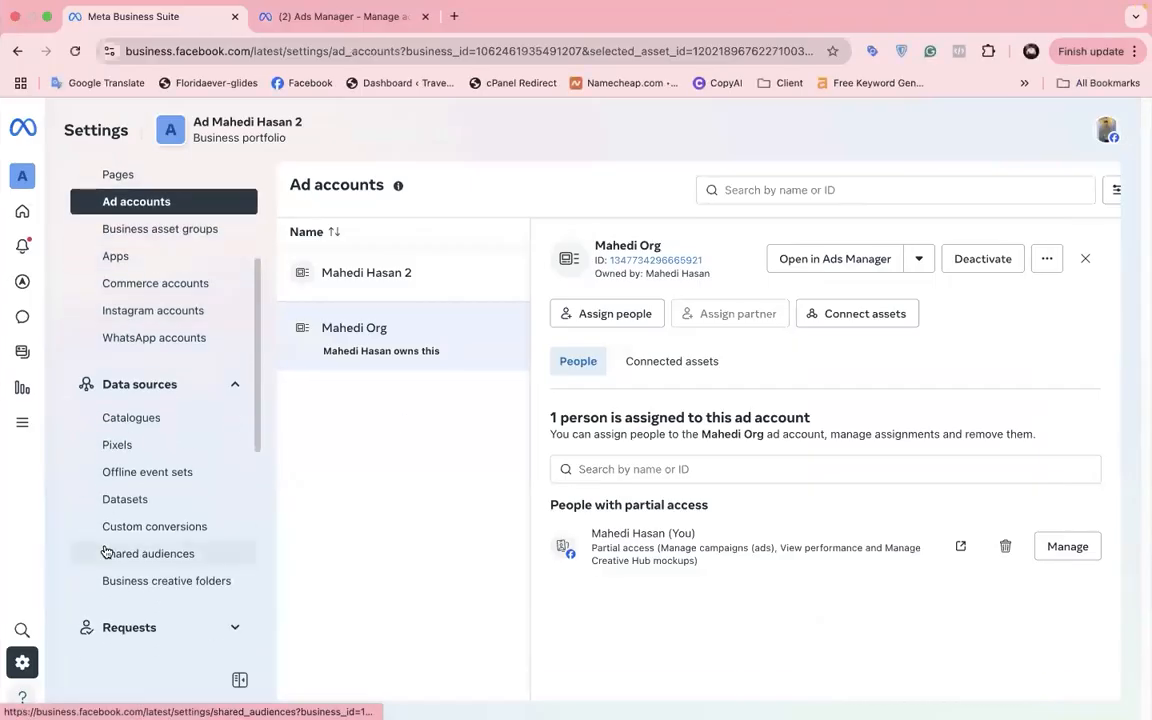
scroll(106, 552, "down", 5)
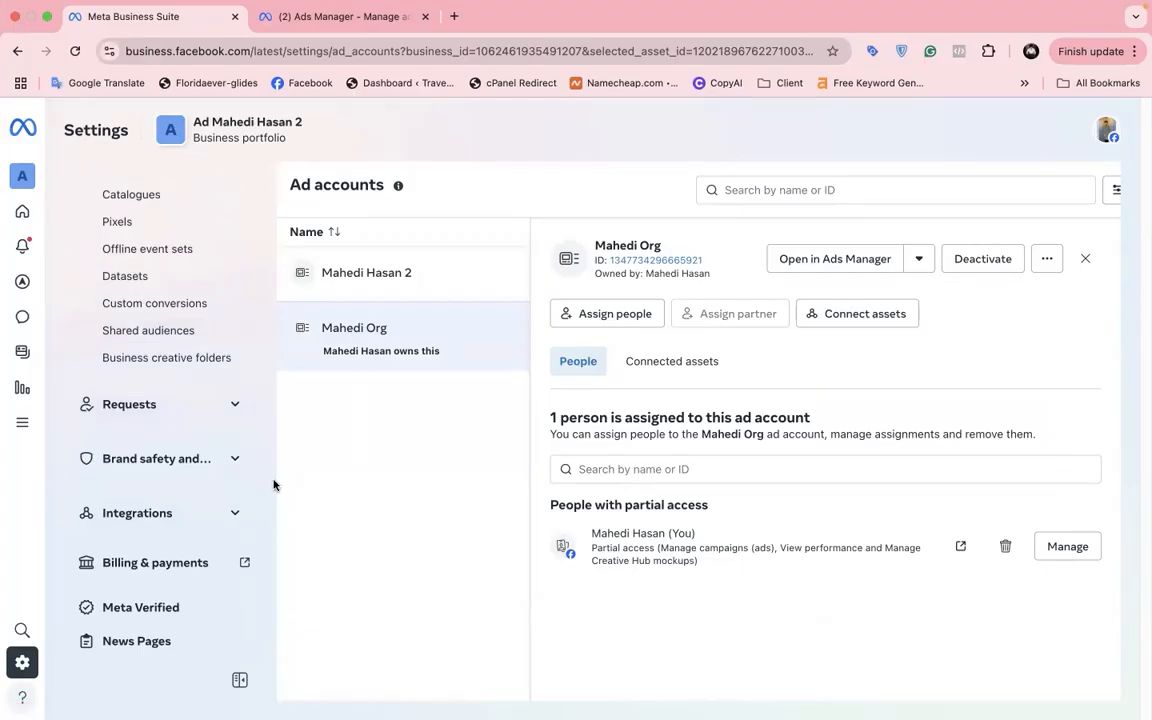
scroll(188, 404, "up", 2)
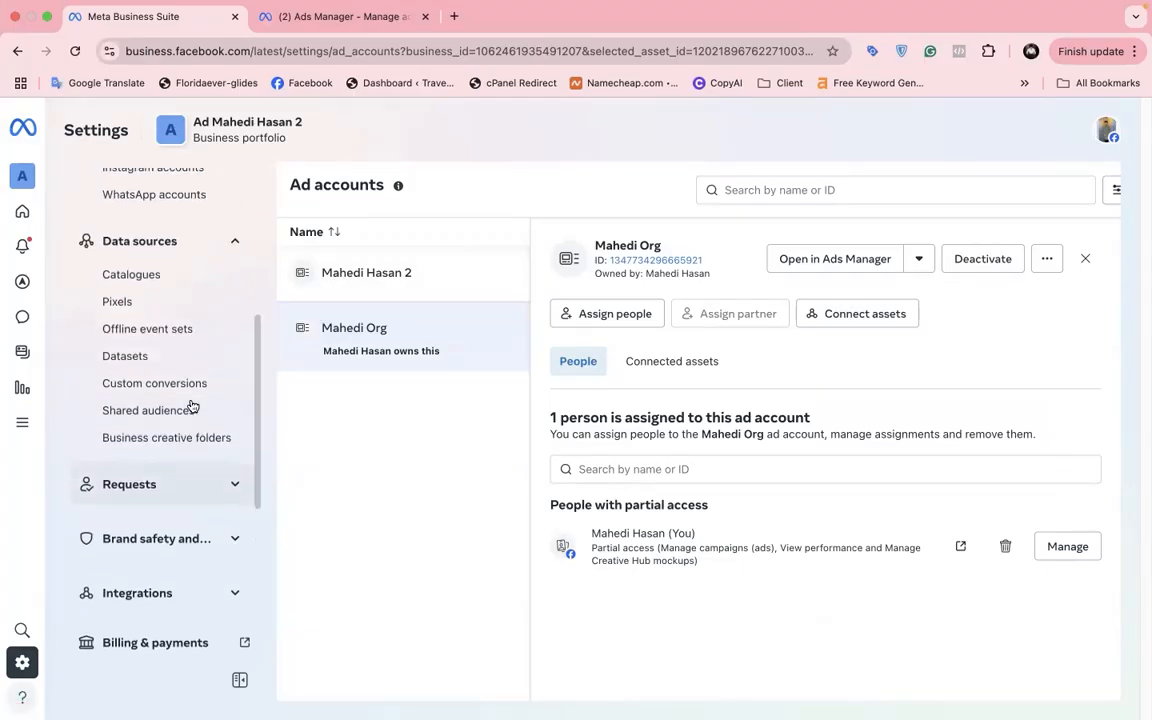
left_click(163, 366)
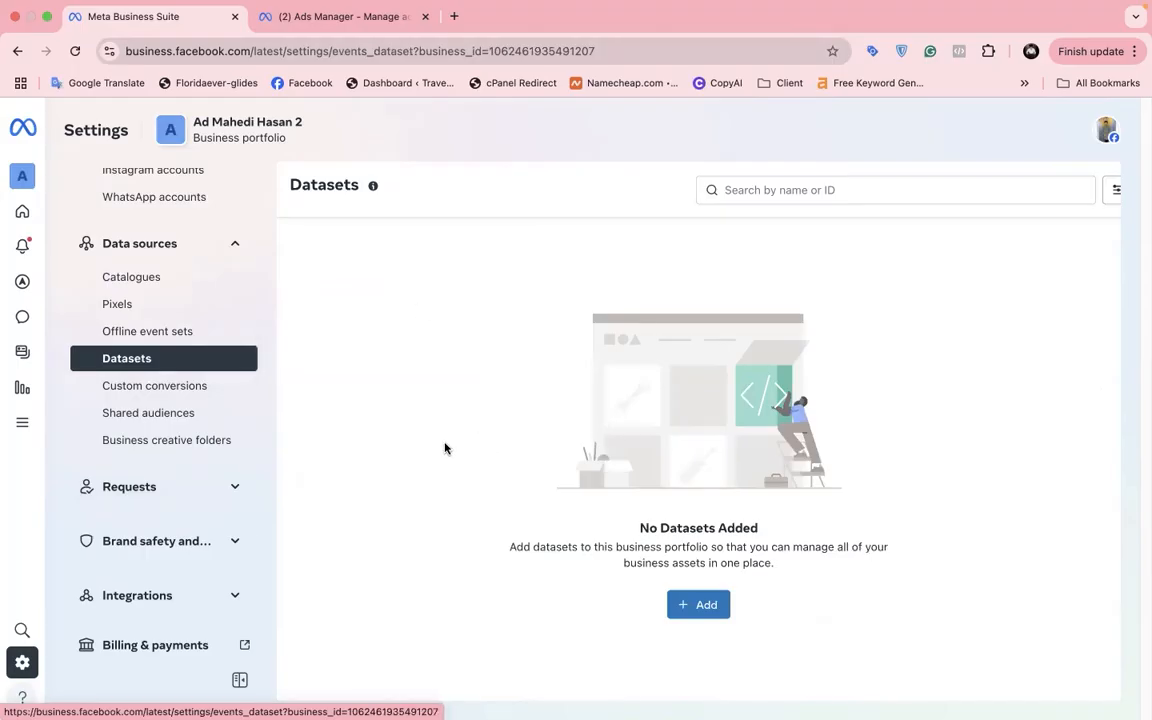
left_click(169, 305)
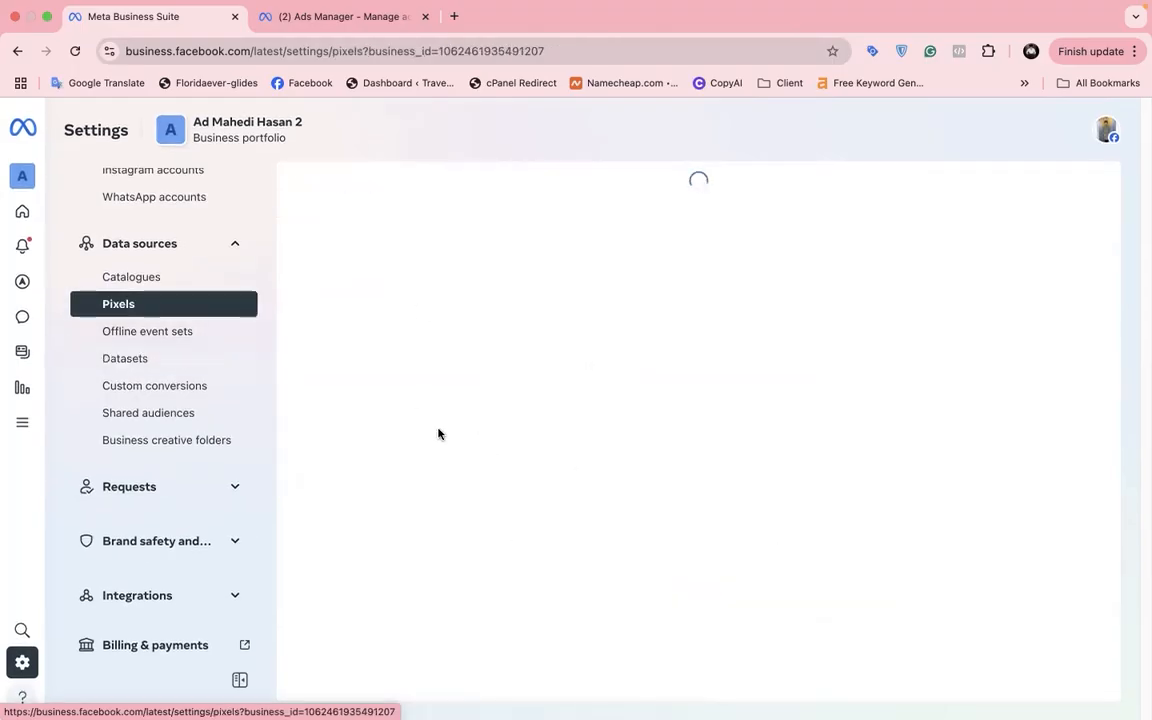
left_click(185, 359)
left_click(76, 52)
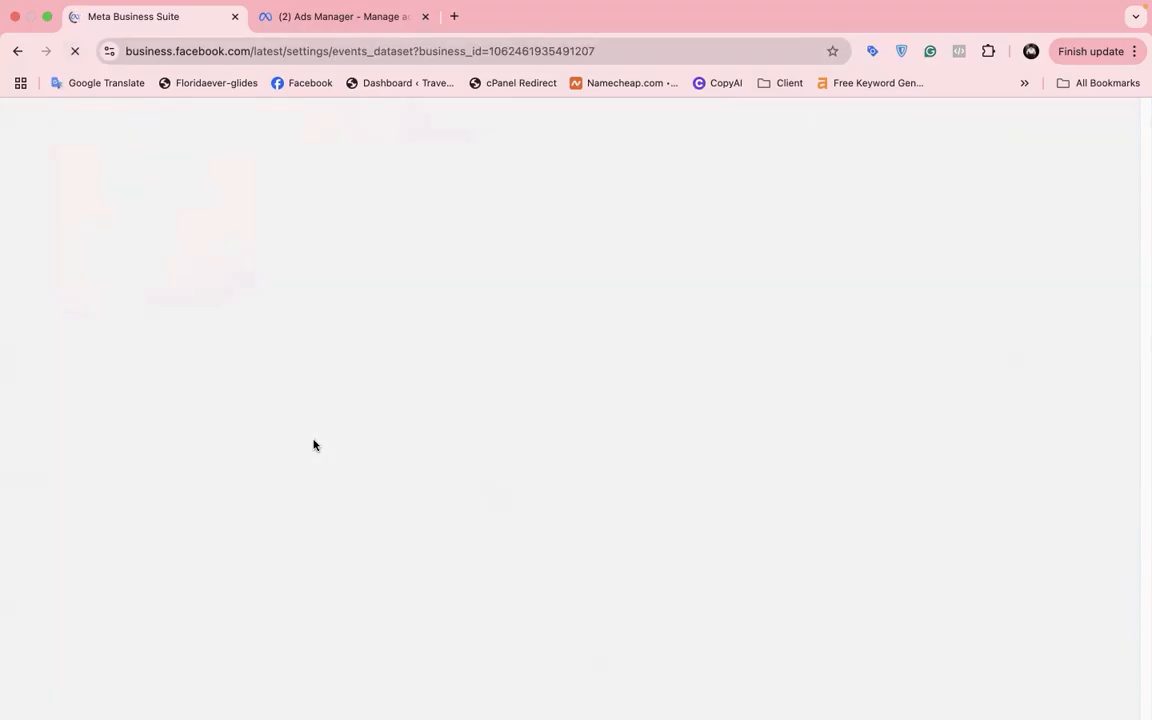
Step: Disconnect the Mahedi Org ad account from Mahedi Test's connected assets
scroll(206, 432, "down", 2)
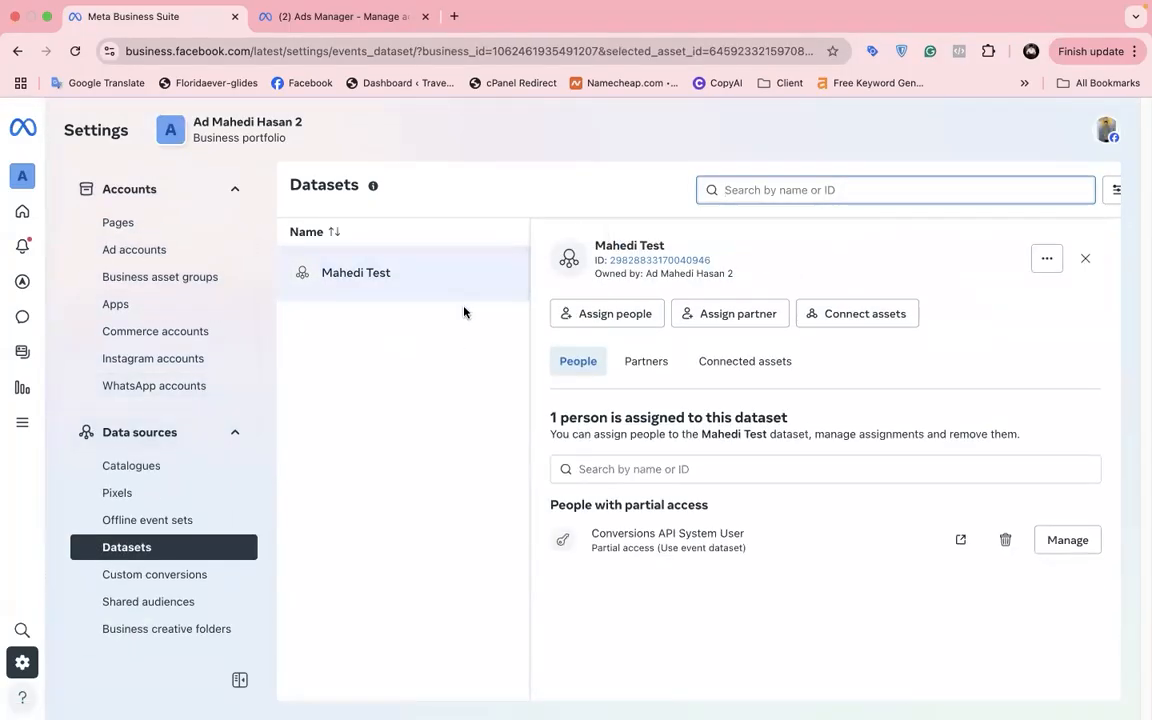
left_click(763, 363)
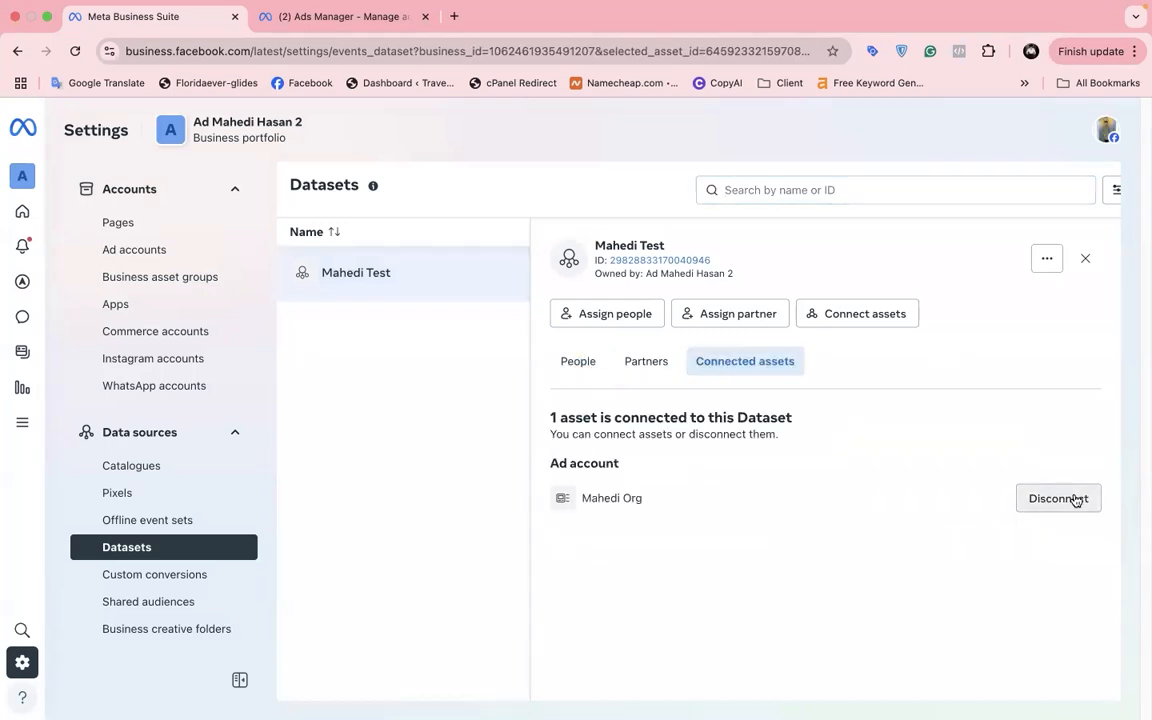
left_click(1072, 498)
left_click(1068, 499)
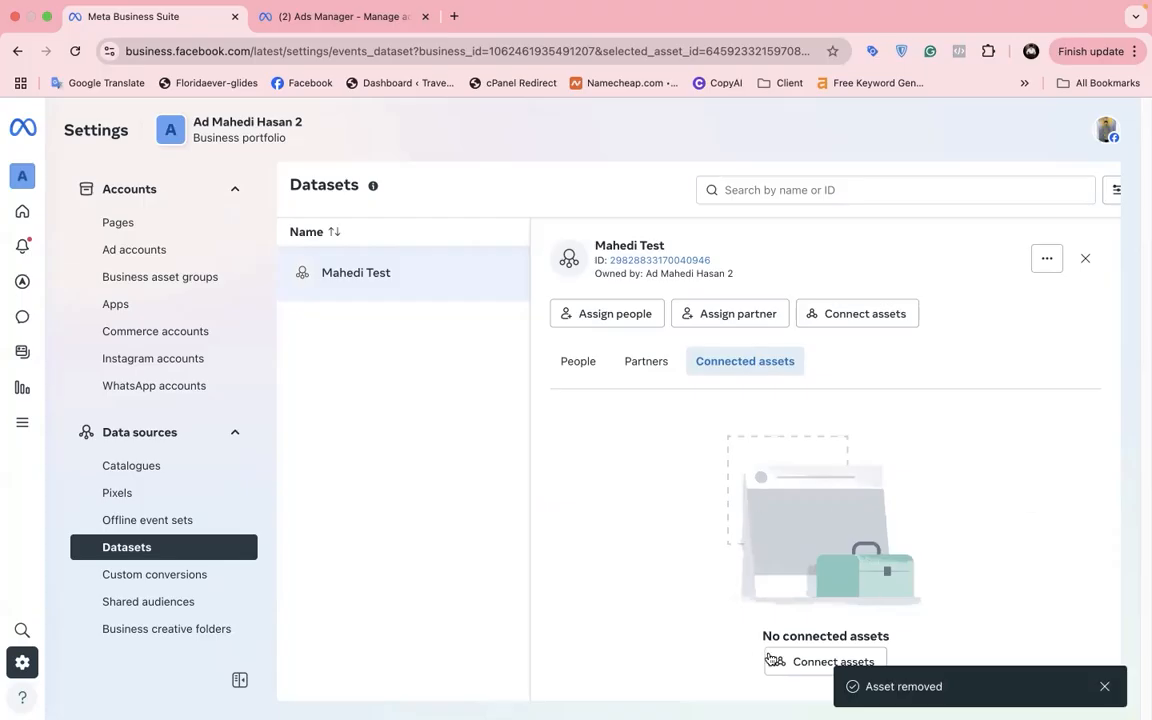
Step: Connect Mahedi Org back to Mahedi Test as an ad account asset
left_click(778, 661)
left_click(669, 352)
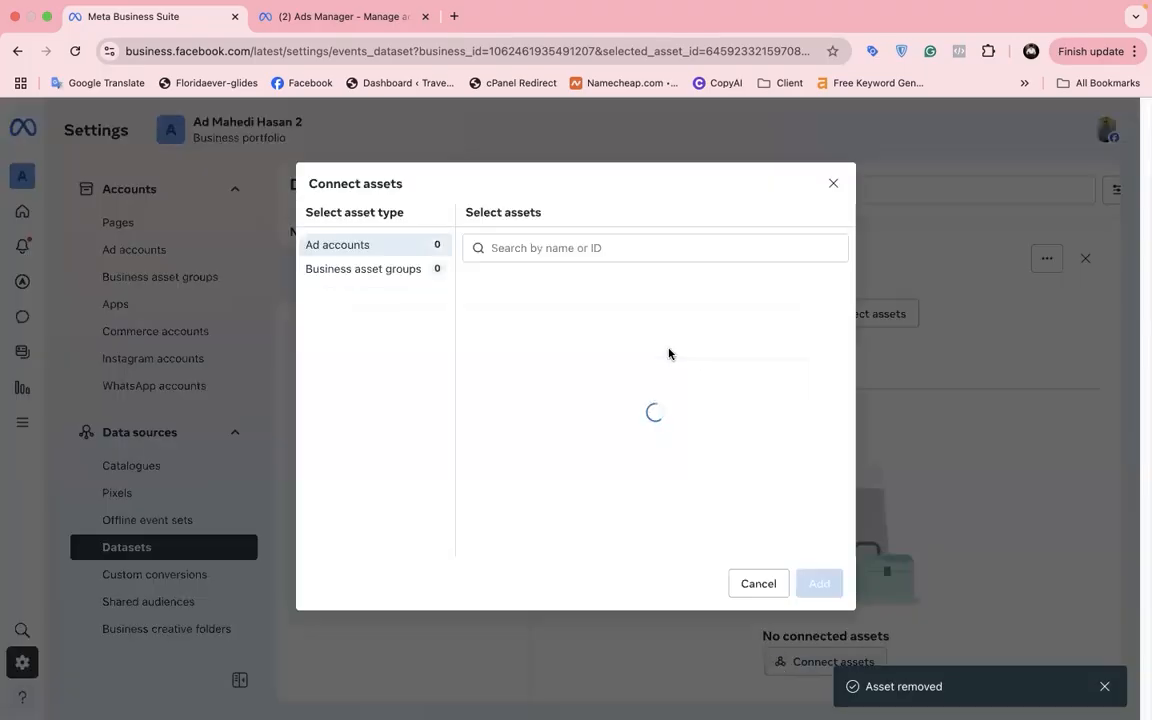
left_click(538, 342)
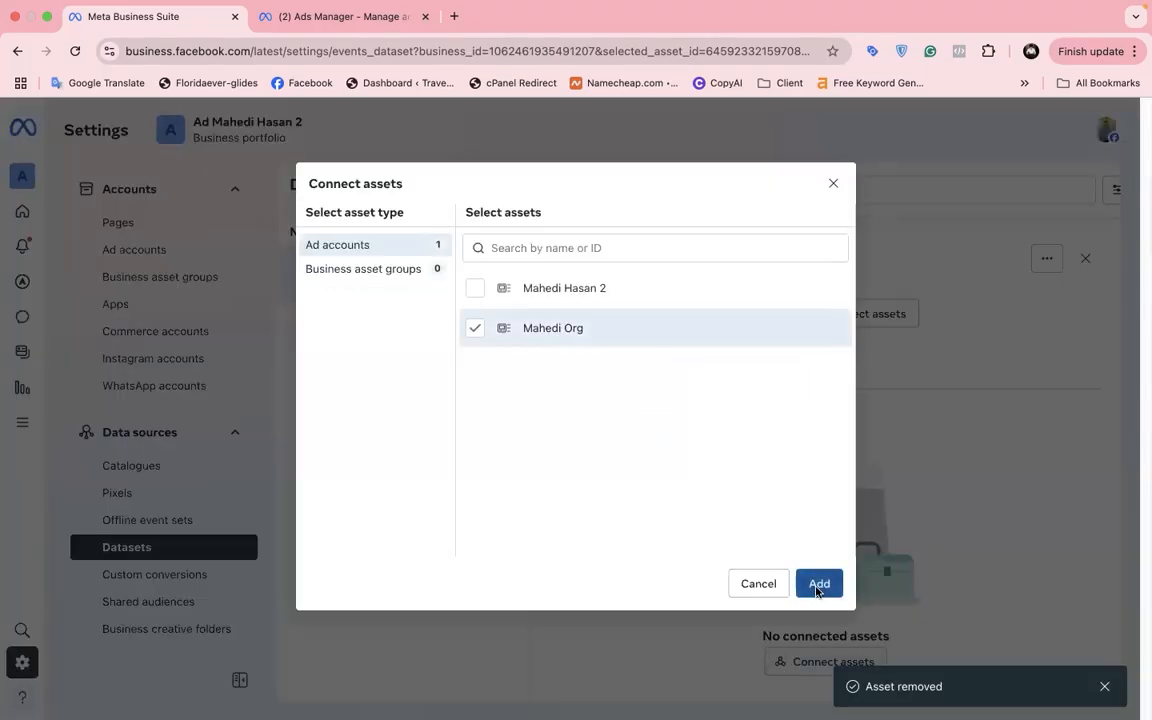
left_click(818, 582)
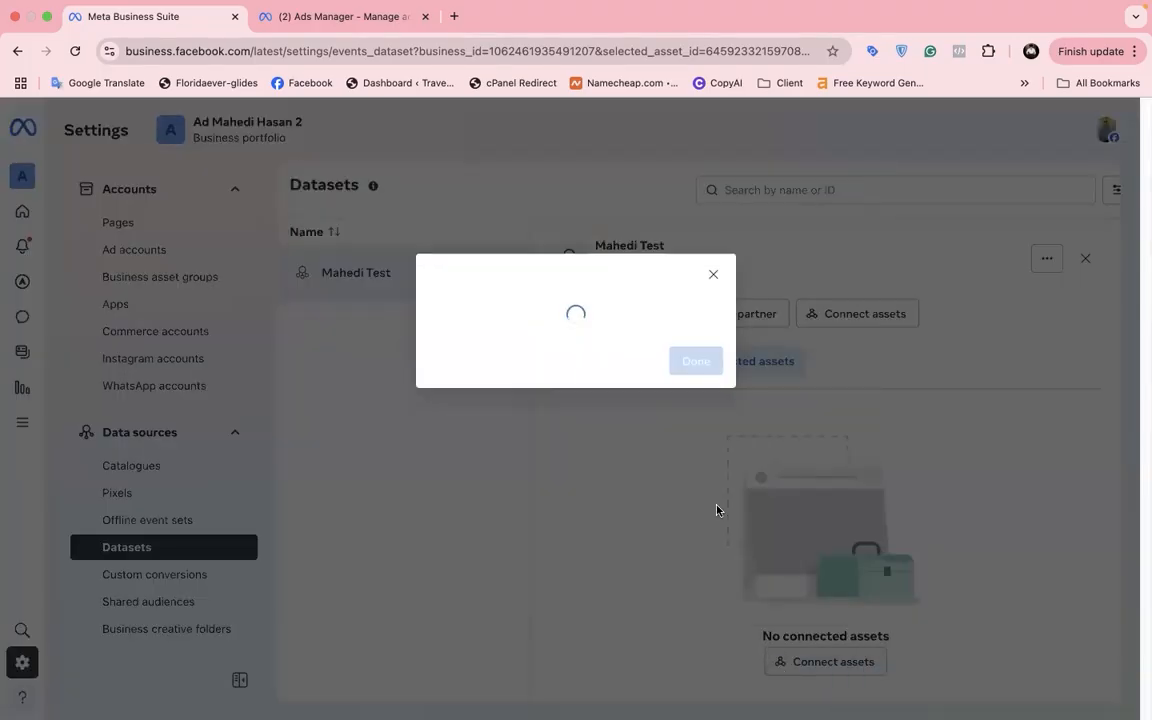
left_click(690, 382)
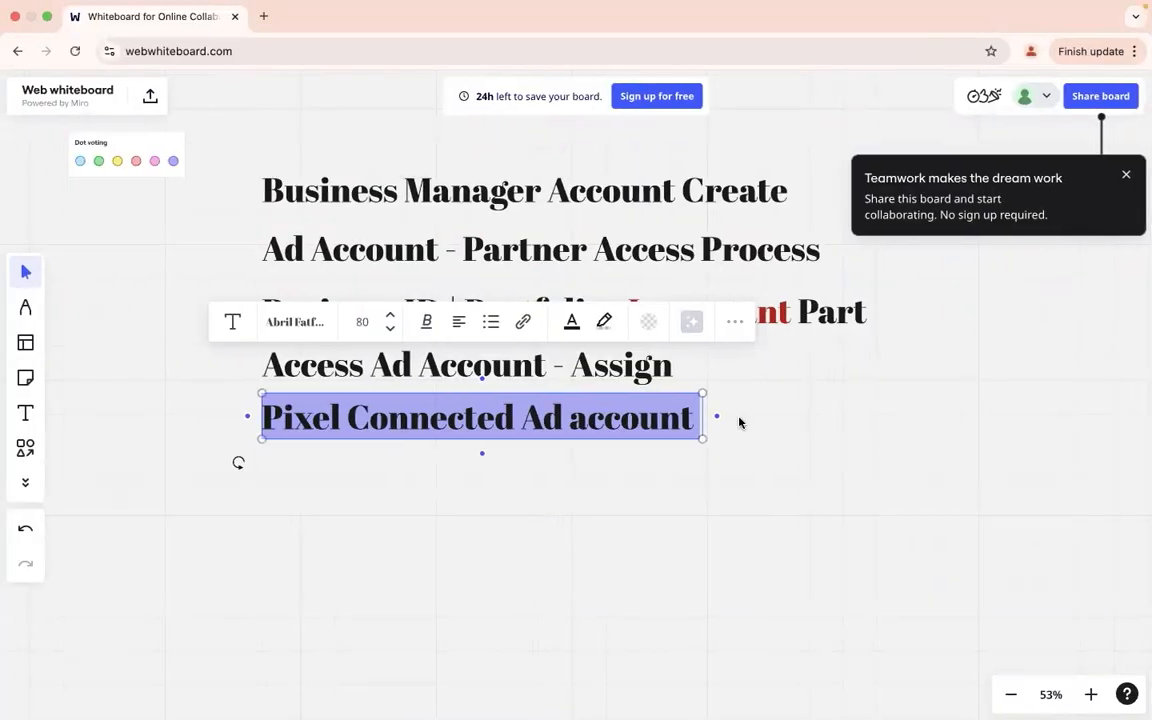
Step: Return to the whiteboard showing the five-line outline ending with Pixel Connected Ad account
left_click(752, 427)
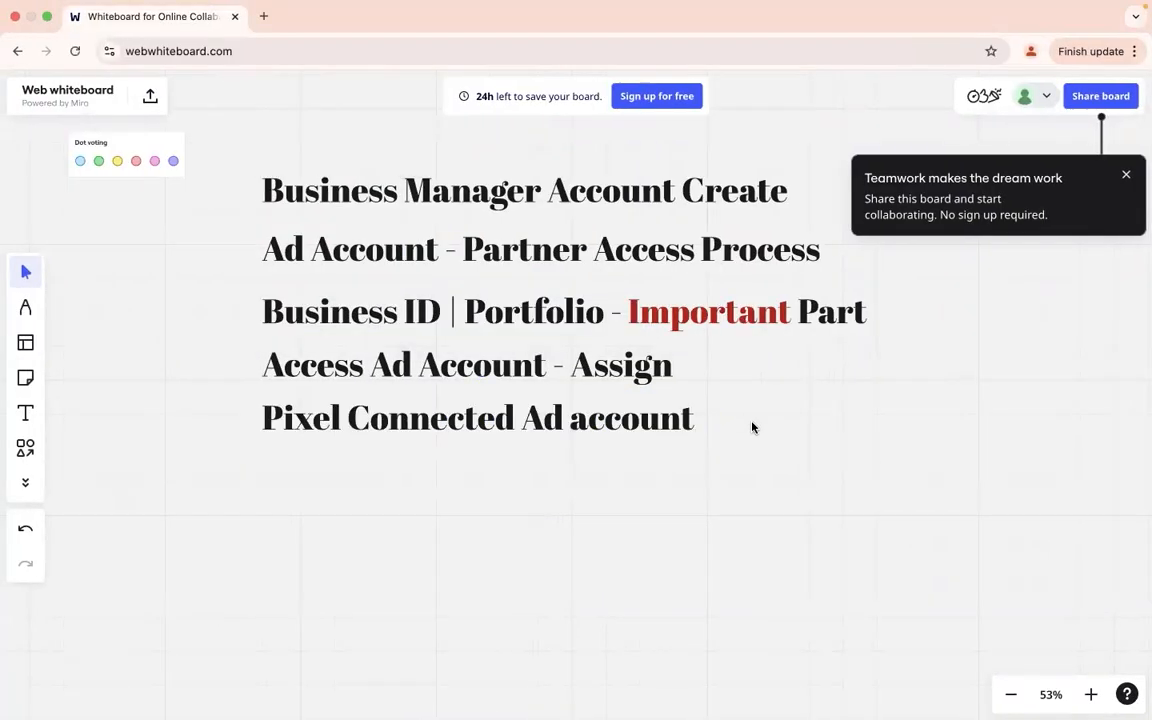